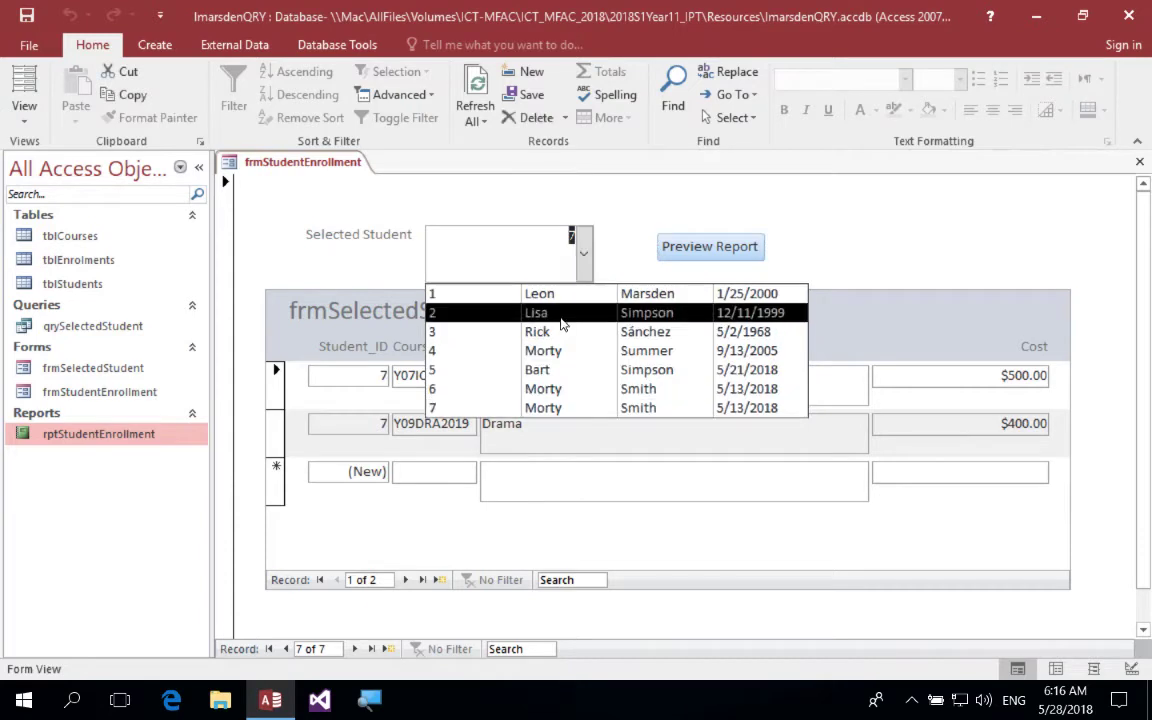
# Select the third student in the enrolment form, preview that student's enrolment report, and close it.
pyautogui.click(555, 331)
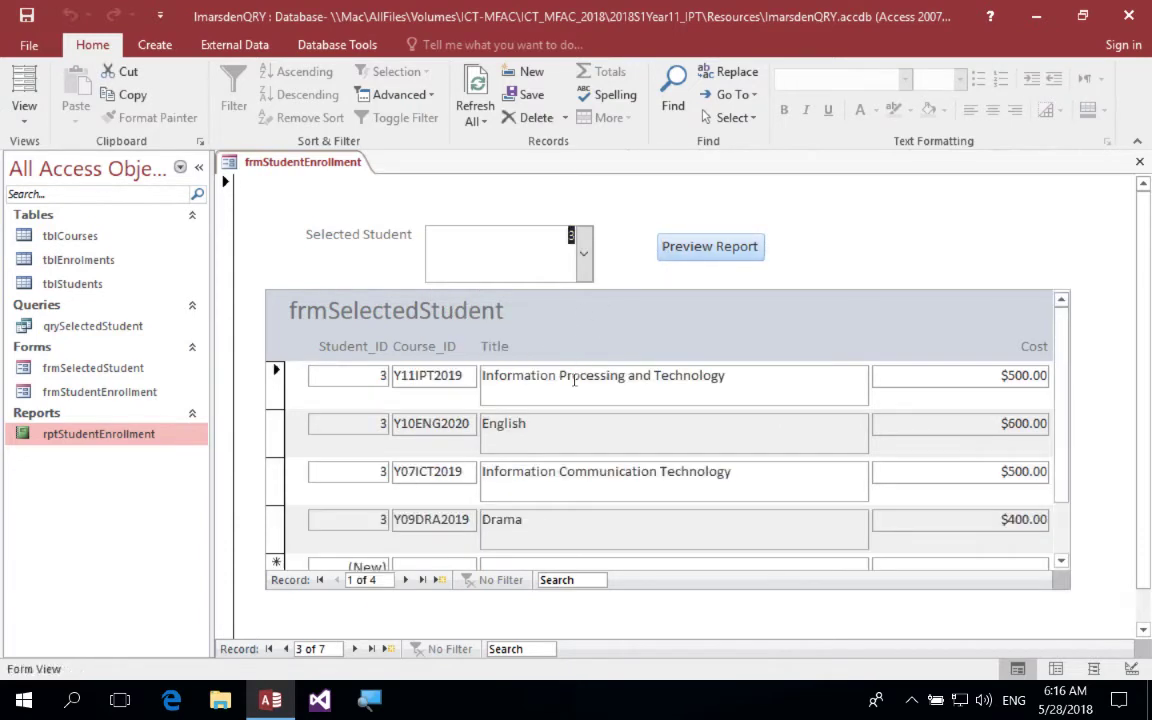
pyautogui.click(700, 247)
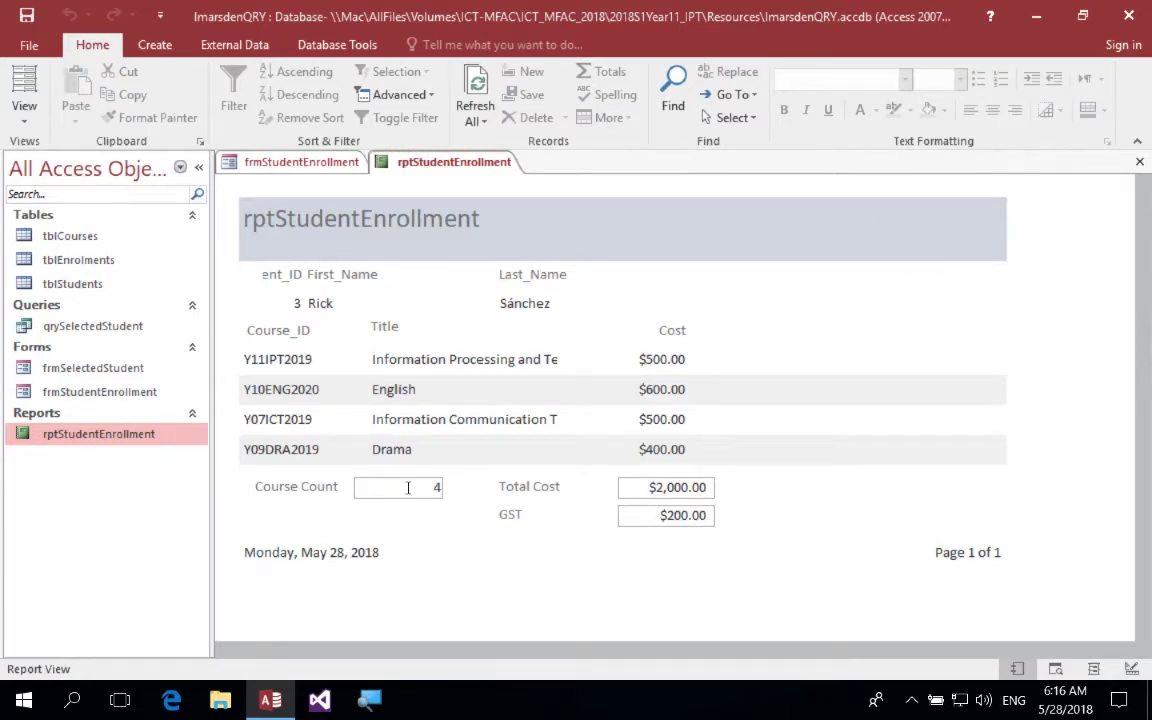
pyautogui.hotkey('ctrl', 'w')
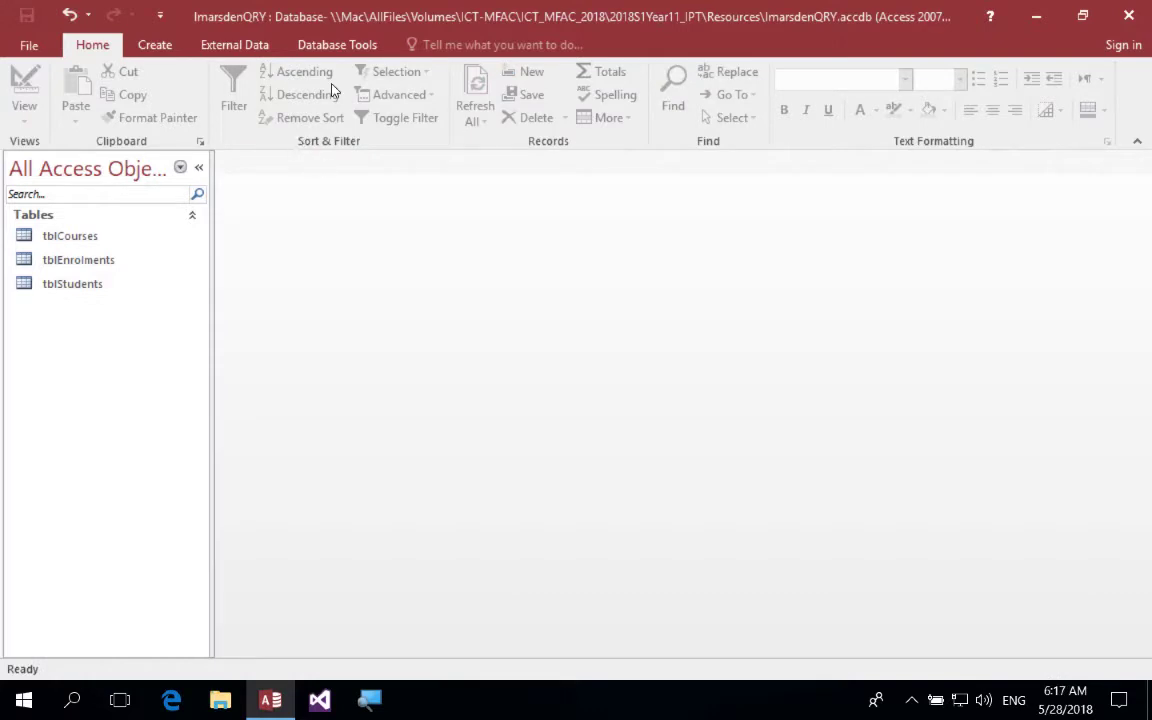
# Examine the relationships between the students, enrolments and courses tables, and close the relationships diagram.
pyautogui.click(340, 47)
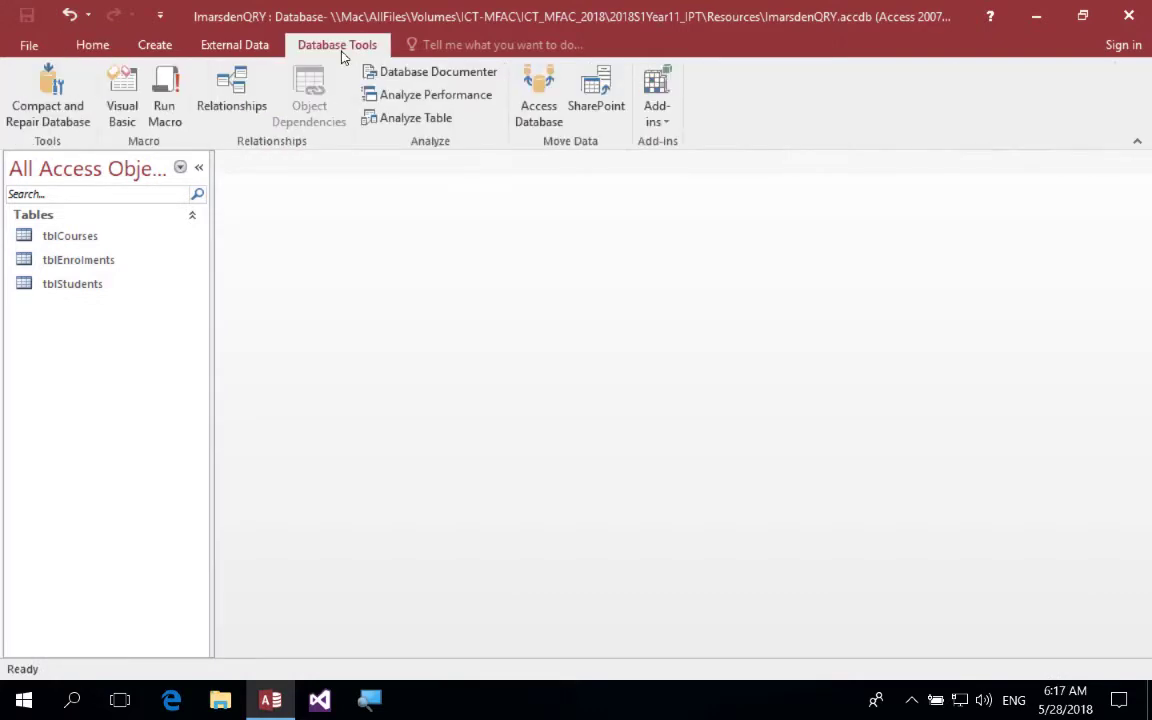
pyautogui.click(232, 92)
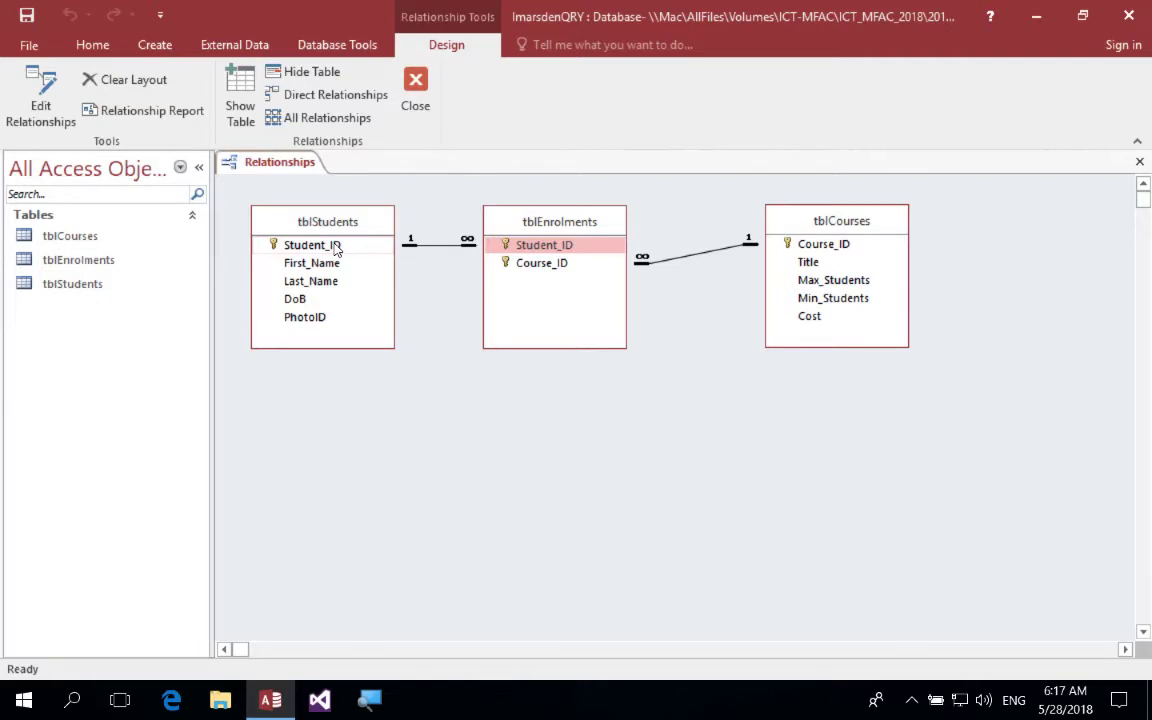
pyautogui.click(415, 96)
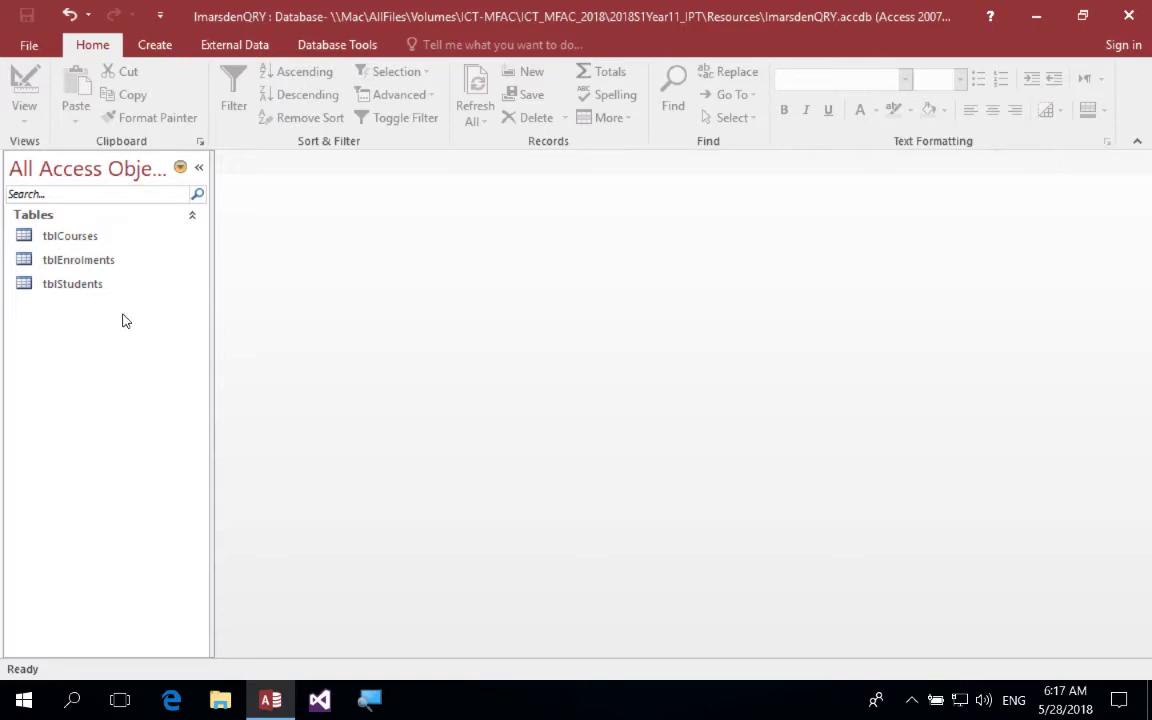
# Create a new form in Design view with tblStudents as its record source.
pyautogui.click(157, 44)
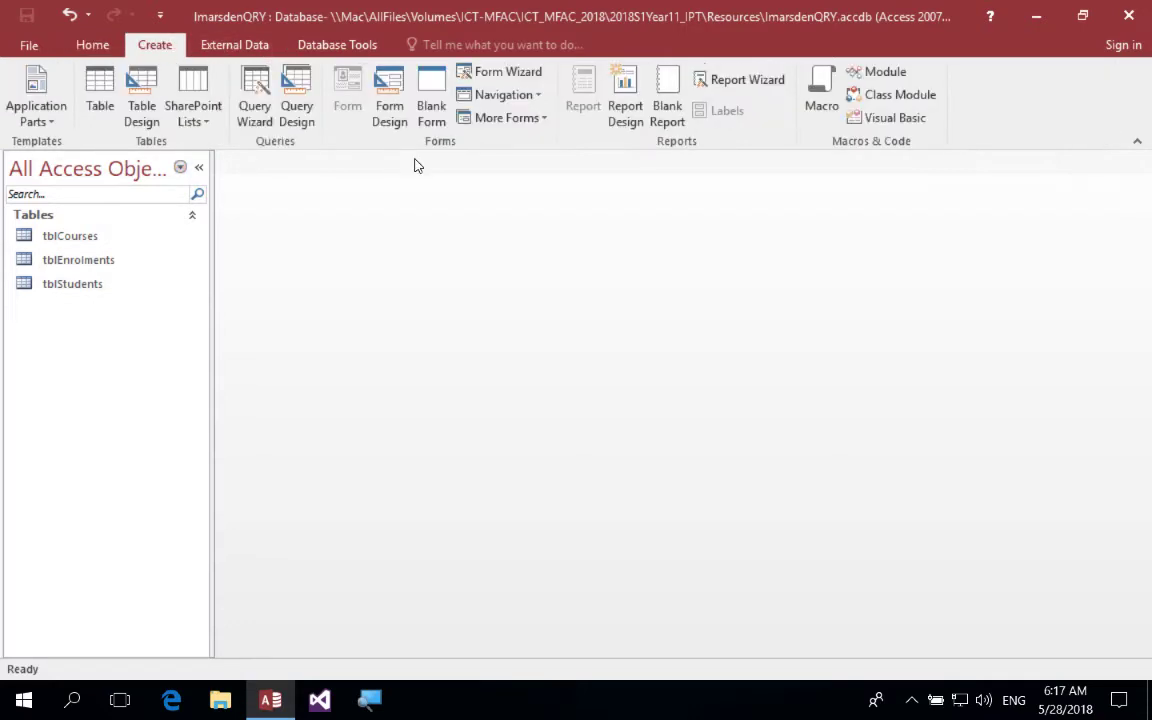
pyautogui.click(389, 110)
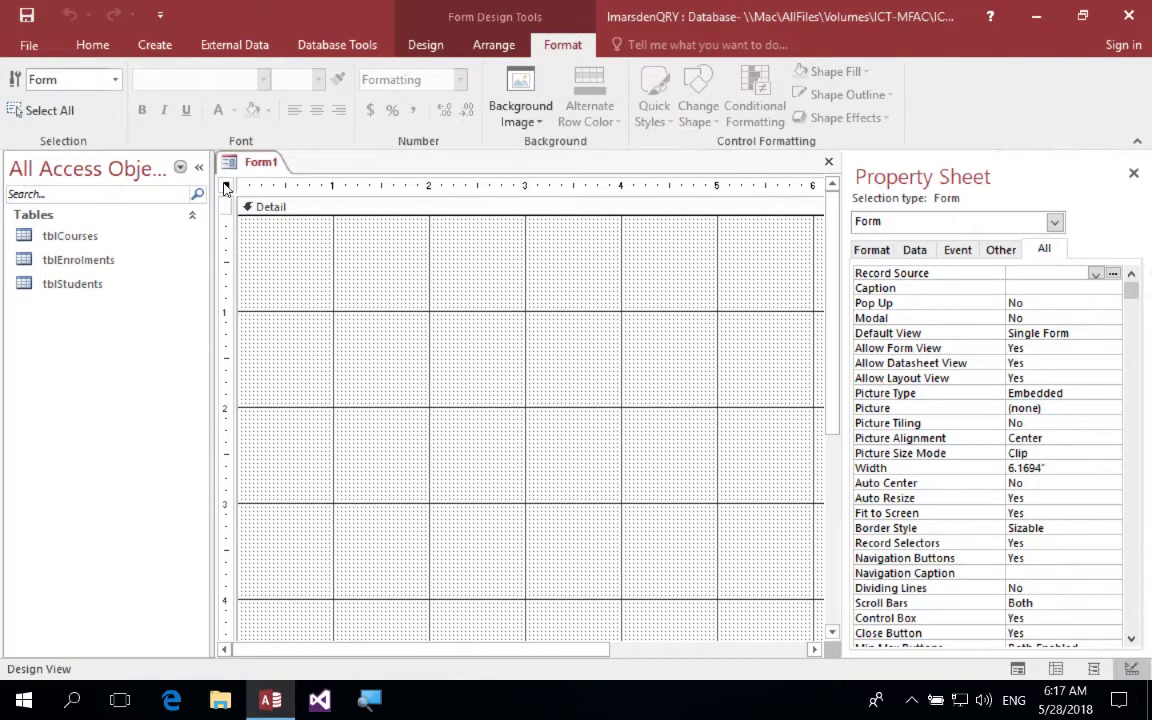
pyautogui.click(1096, 273)
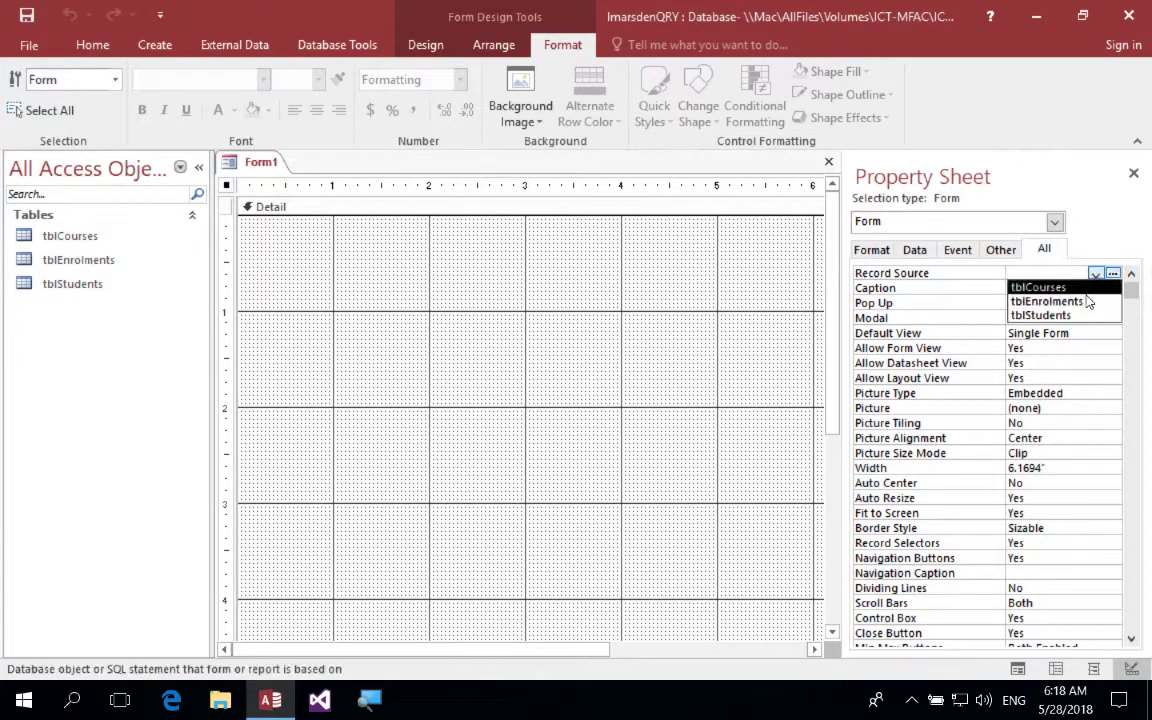
pyautogui.click(1088, 315)
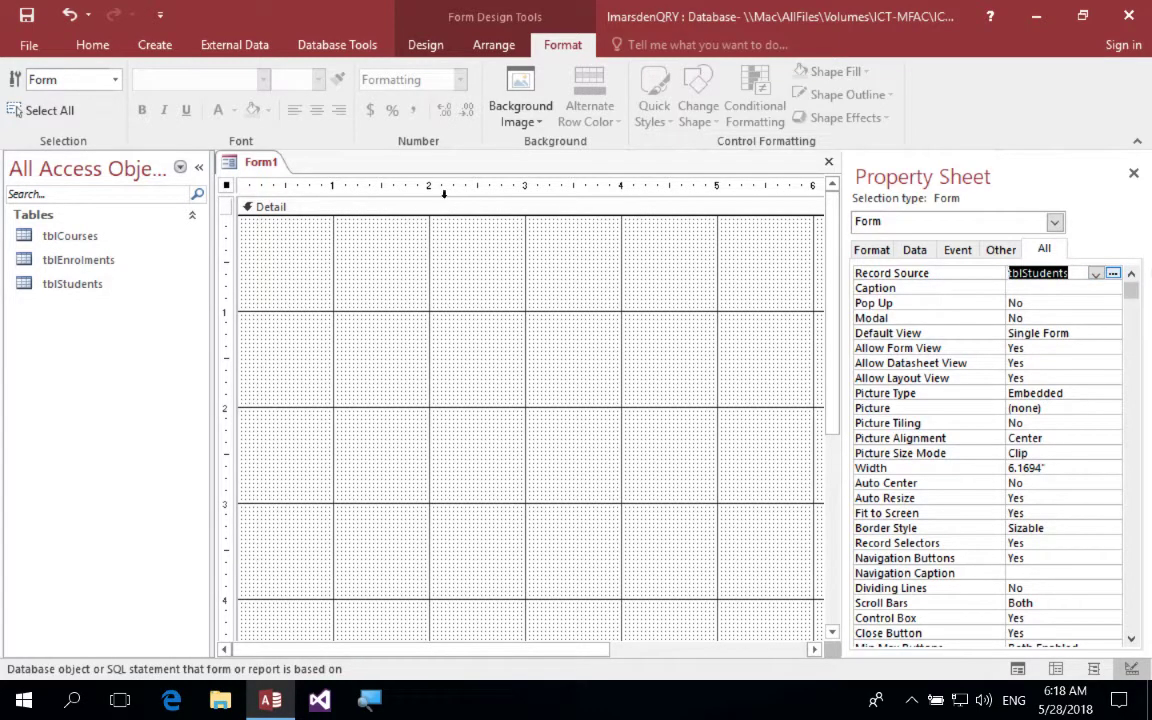
# Draw a combo box about 1.58" by 0.41" near the top of the Detail section and set it to find a record on the form.
pyautogui.click(418, 44)
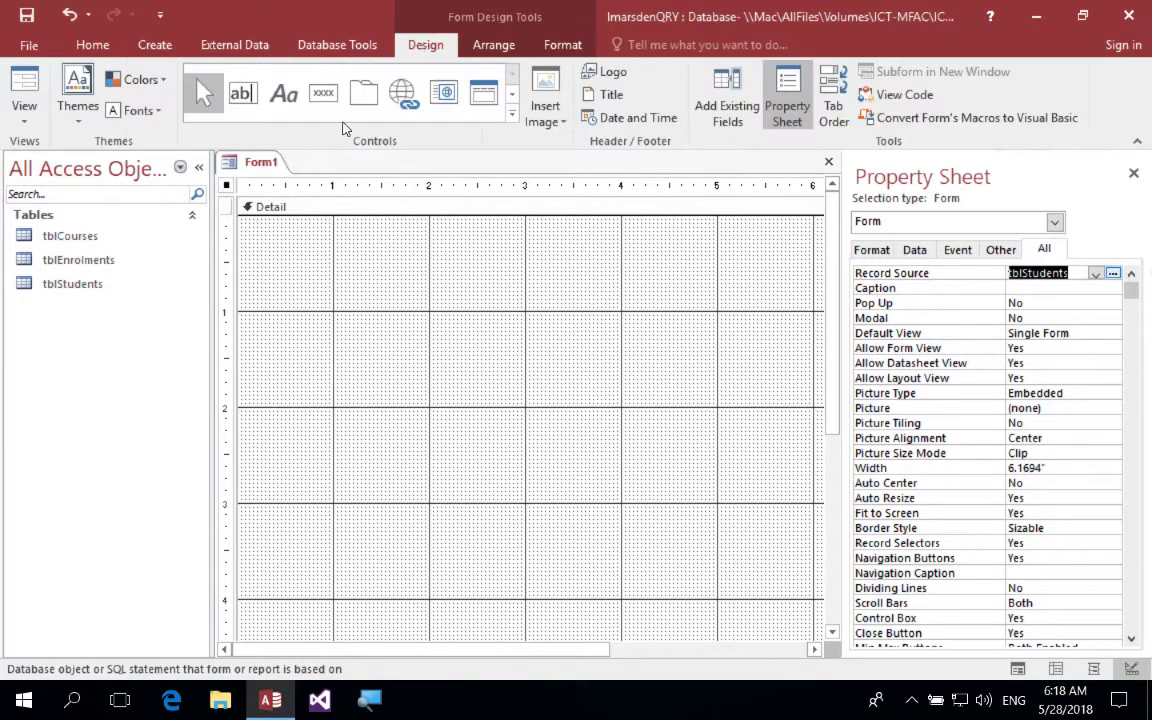
pyautogui.click(511, 114)
pyautogui.click(275, 128)
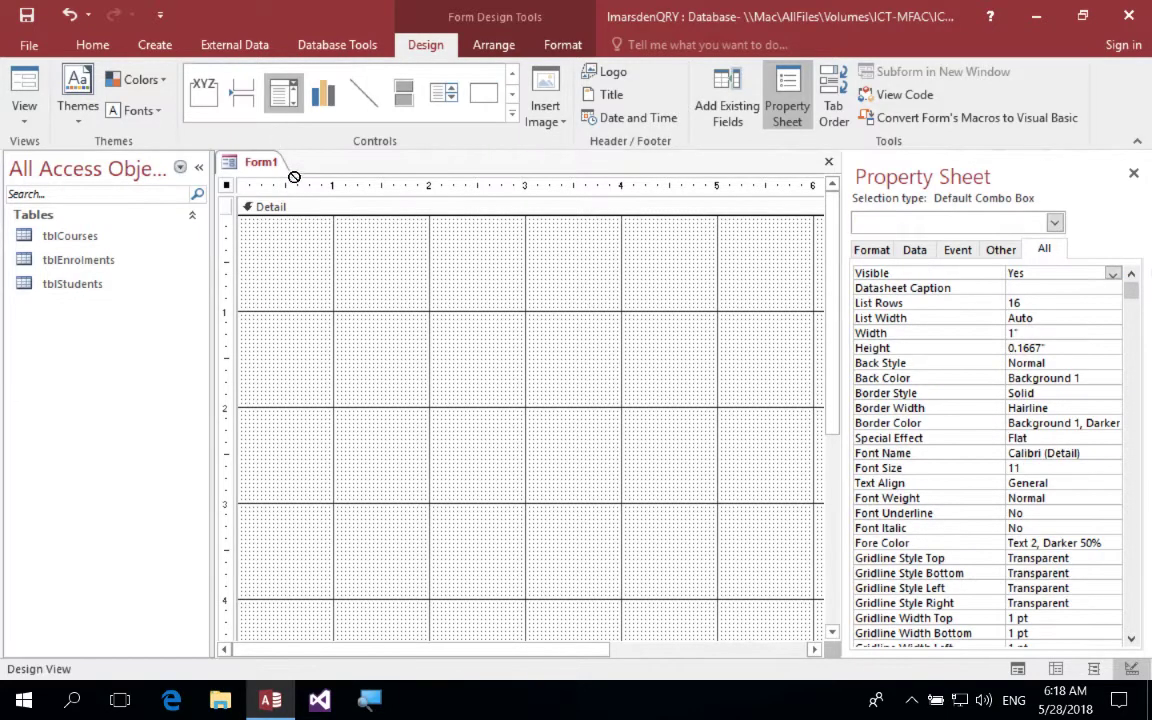
pyautogui.moveTo(366, 258); pyautogui.dragTo(520, 300)
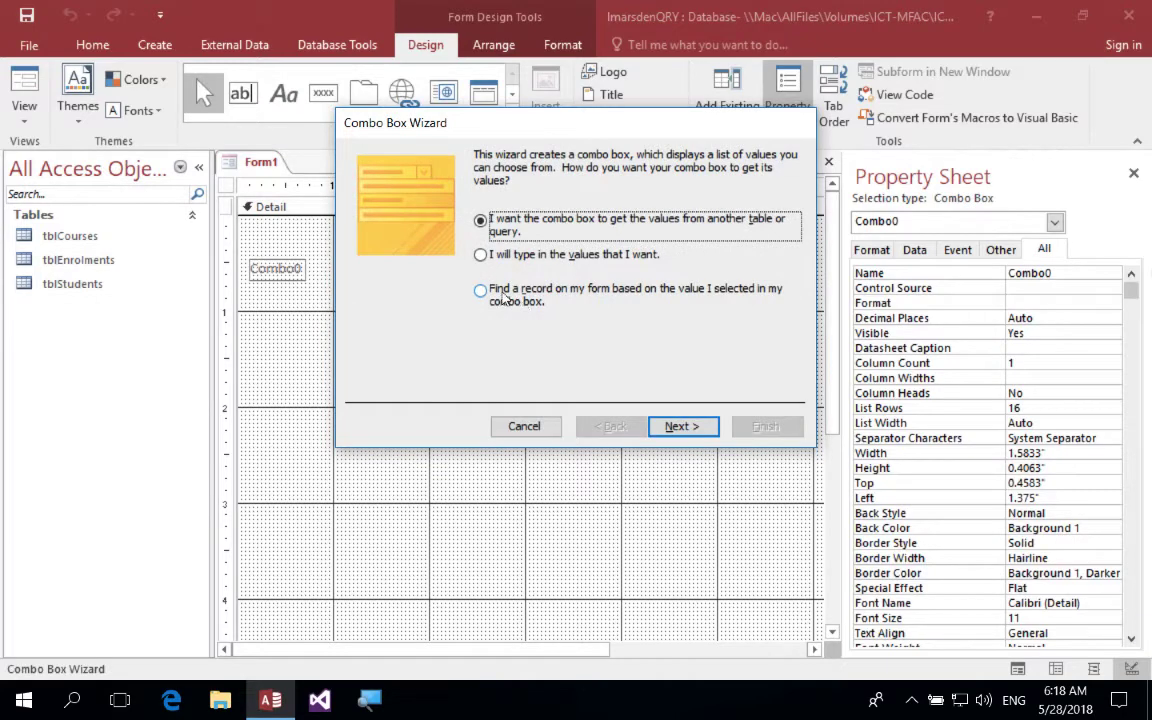
pyautogui.click(520, 304)
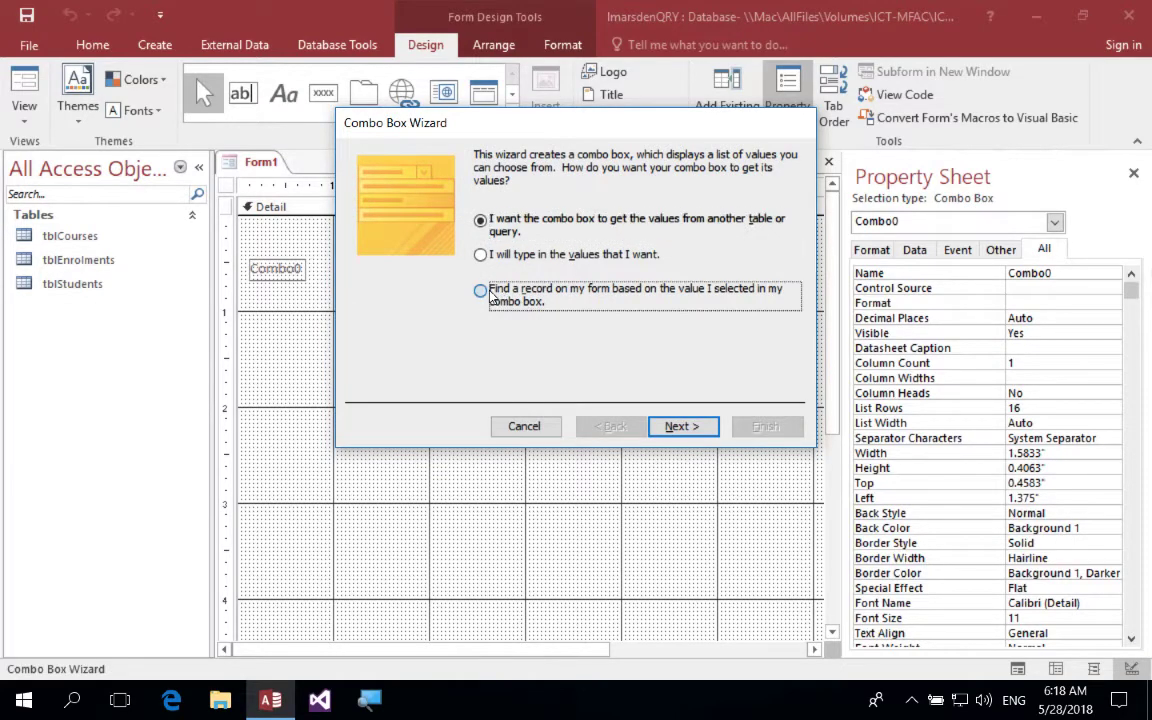
pyautogui.click(676, 426)
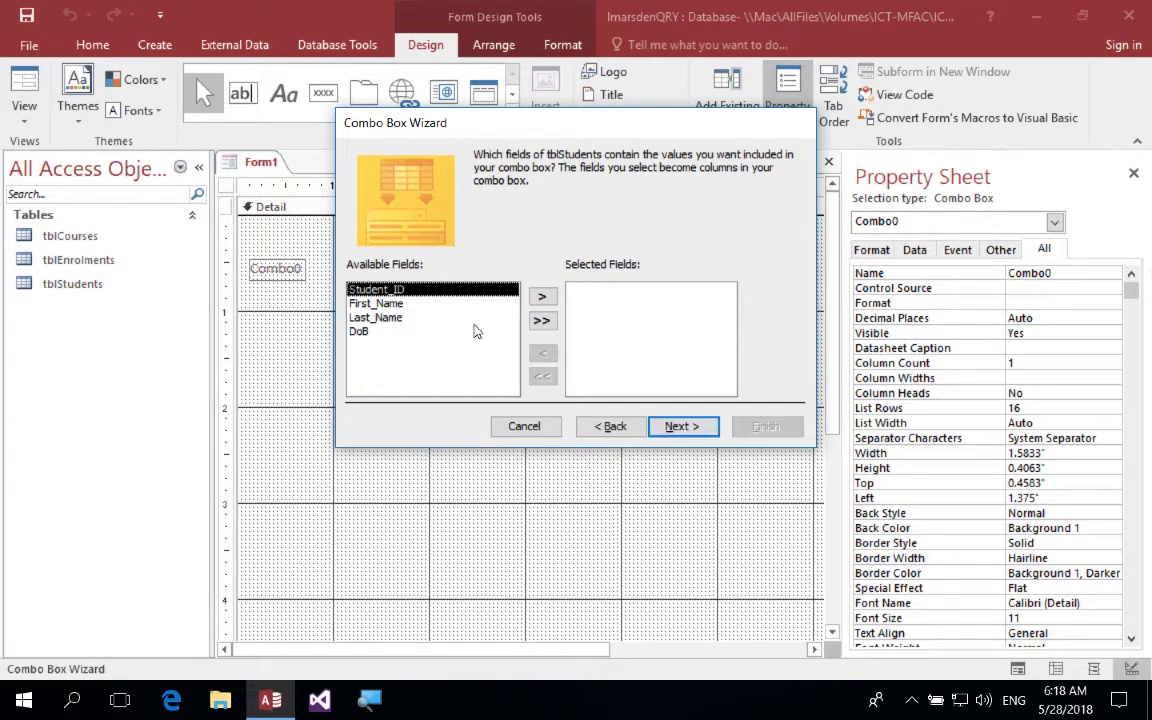
# Include the Student_ID, First_Name, Last_Name and DoB fields as columns of the combo box.
pyautogui.click(543, 299)
pyautogui.click(545, 302)
pyautogui.click(543, 299)
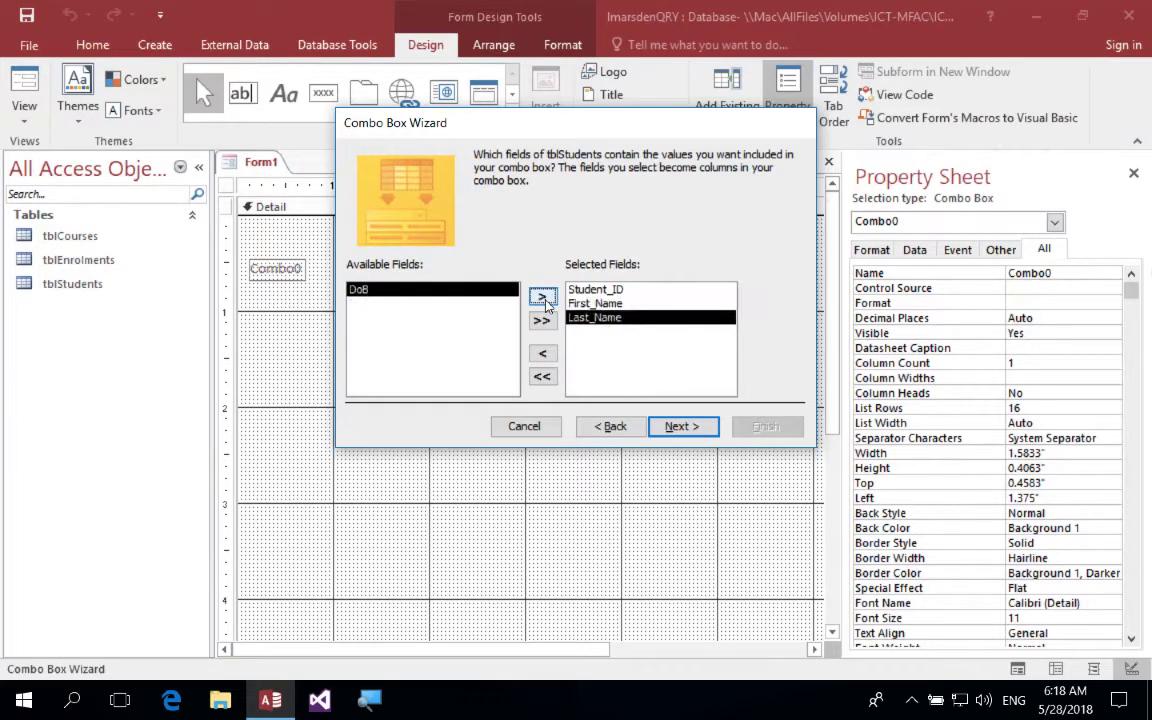
pyautogui.click(543, 299)
pyautogui.click(680, 426)
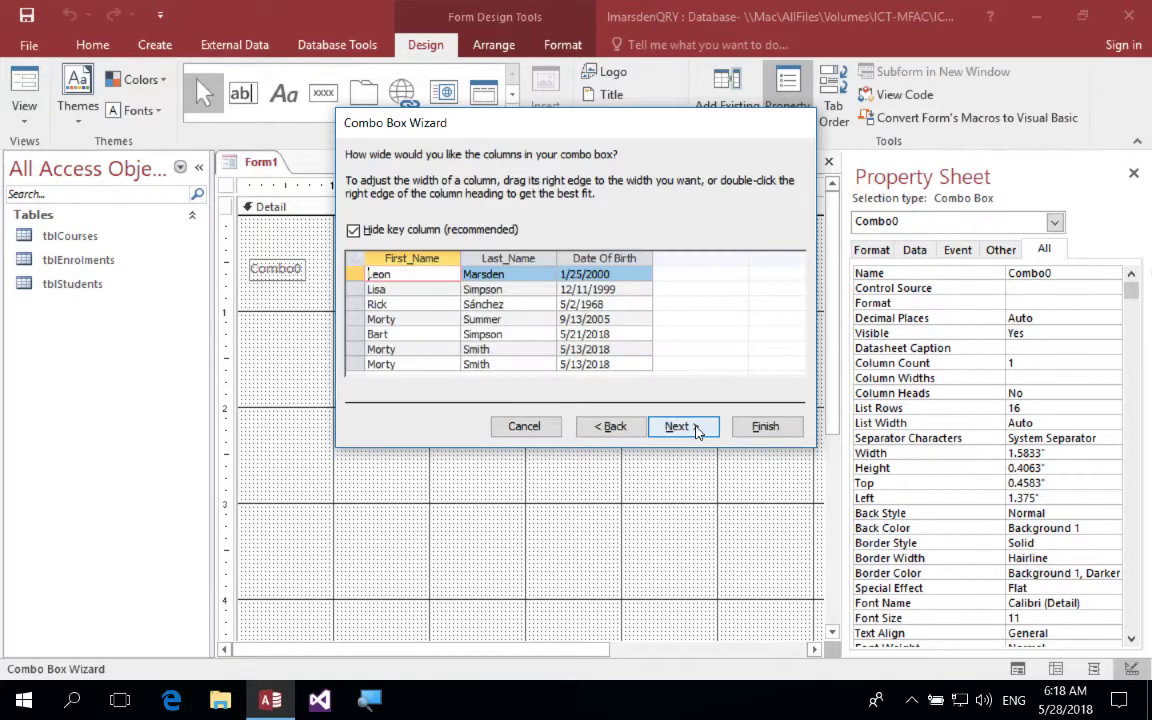
# Show the key column in the combo box, label it Select Student, and finish the wizard.
pyautogui.click(353, 231)
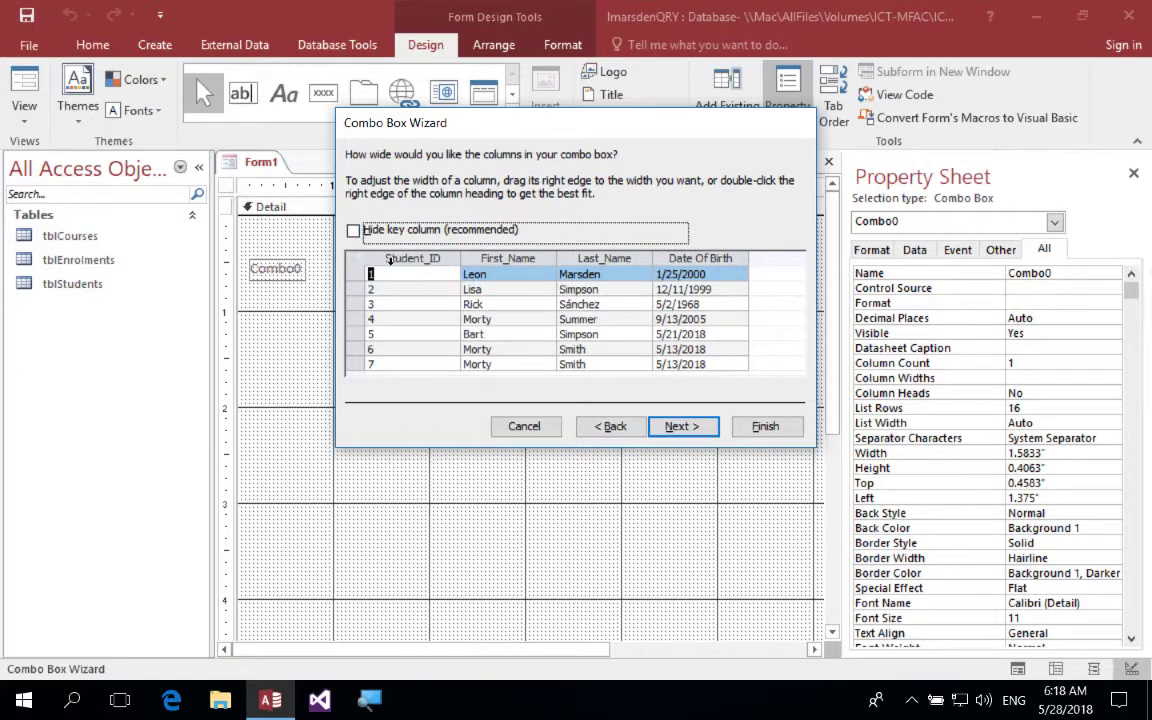
pyautogui.click(688, 430)
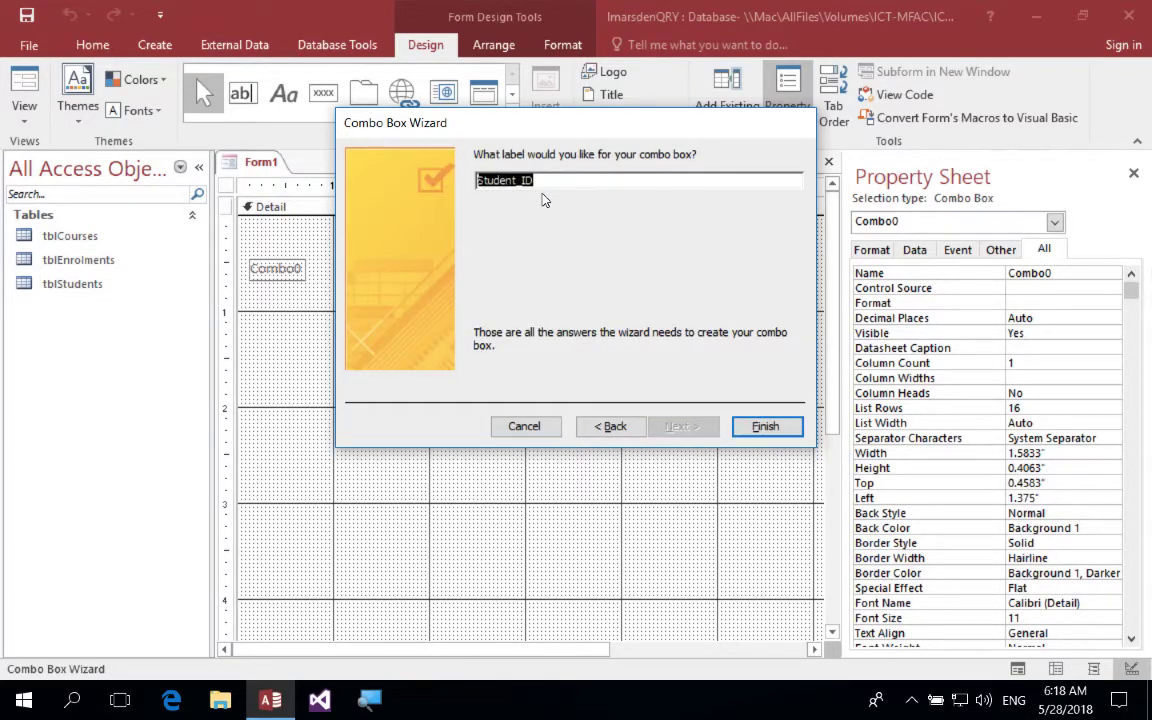
pyautogui.write('Select')
pyautogui.click(763, 425)
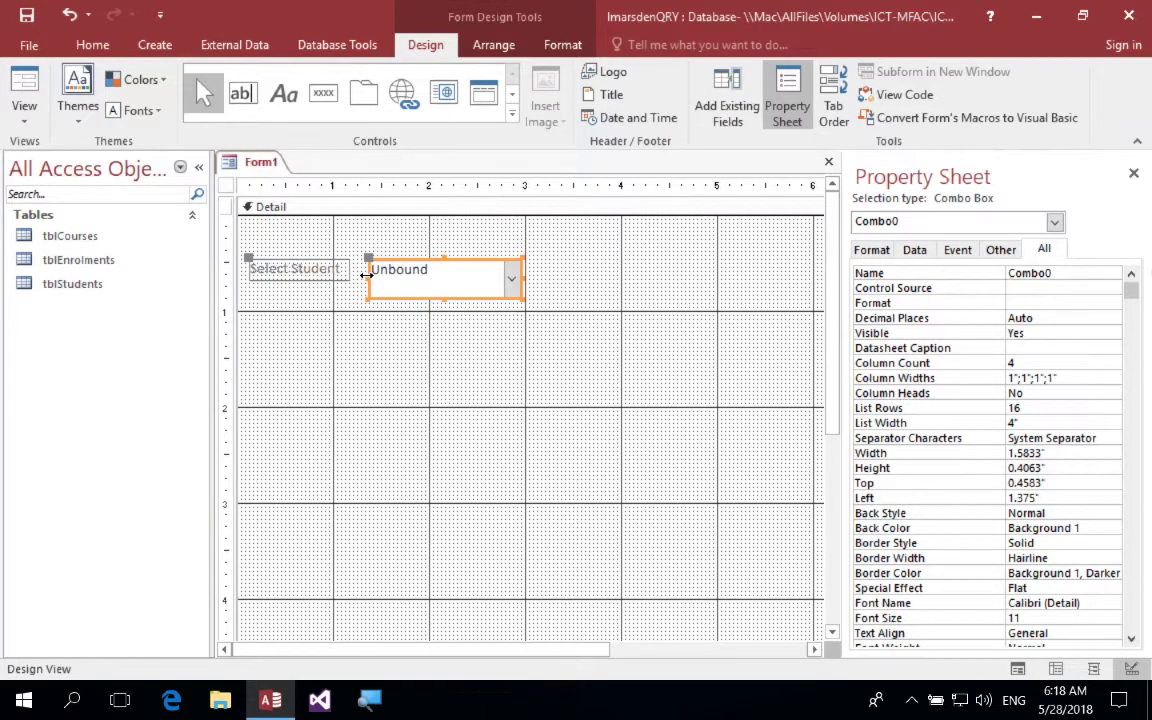
# Test the student combo box in Form view by choosing the third student from its list.
pyautogui.click(24, 88)
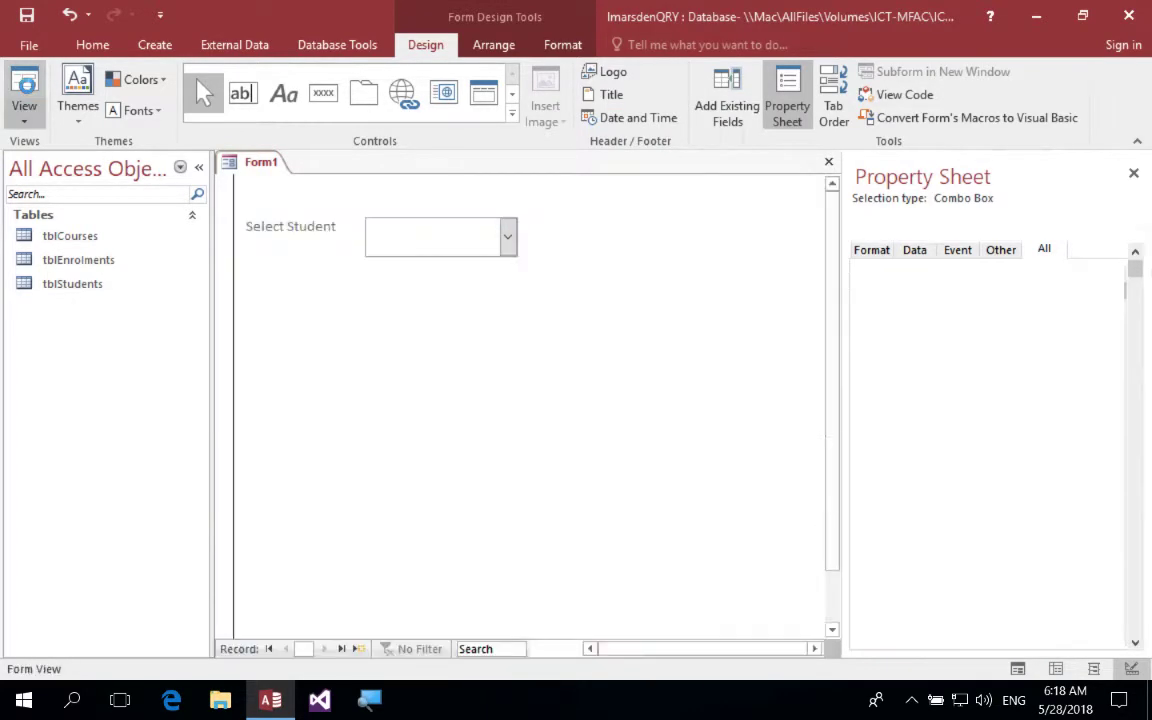
pyautogui.click(508, 236)
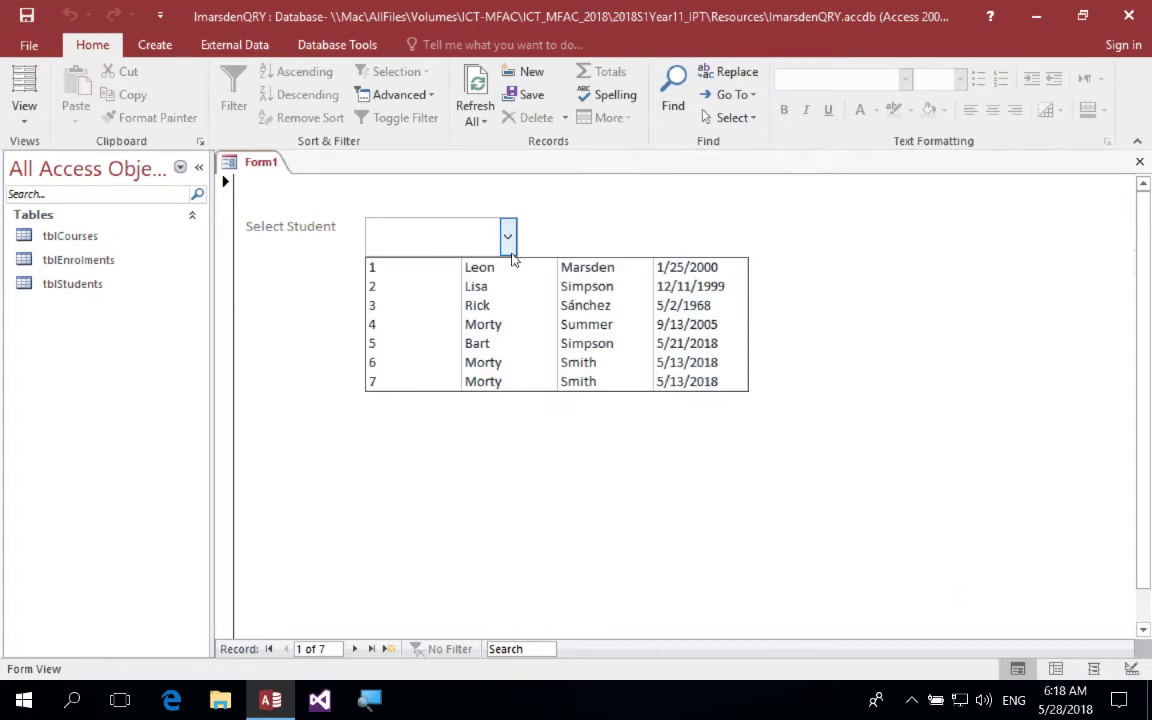
pyautogui.click(511, 307)
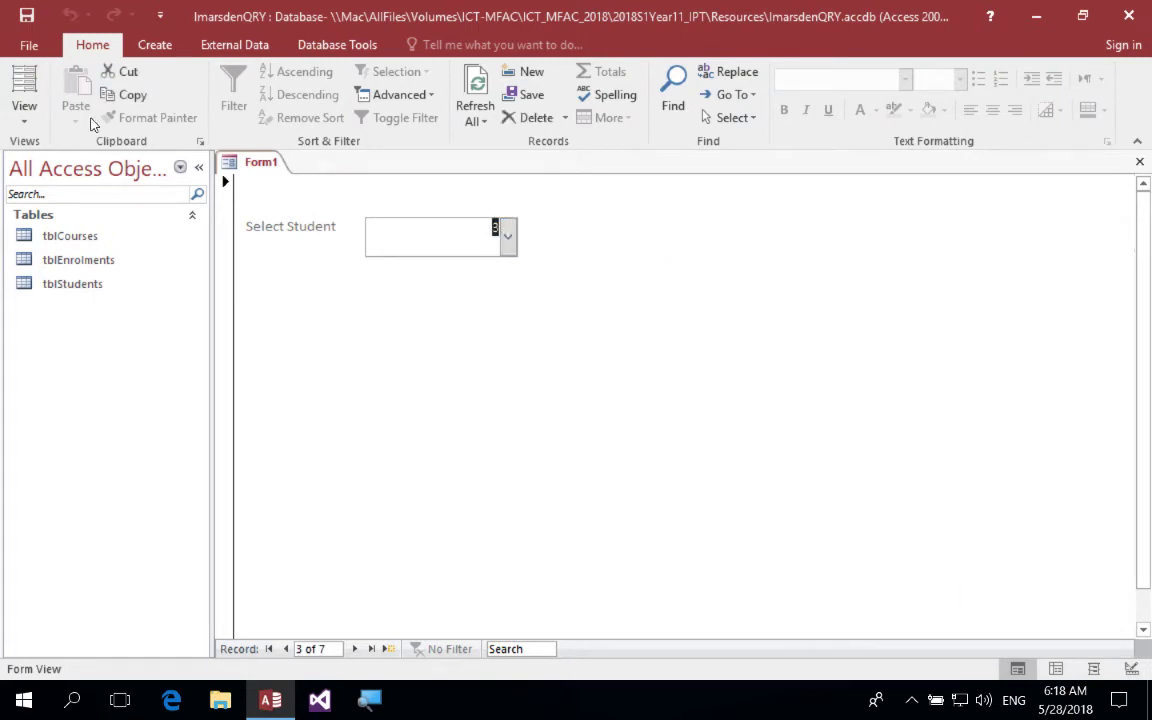
# Rename the student combo box as ComboSelectedStudent in Design view.
pyautogui.click(24, 106)
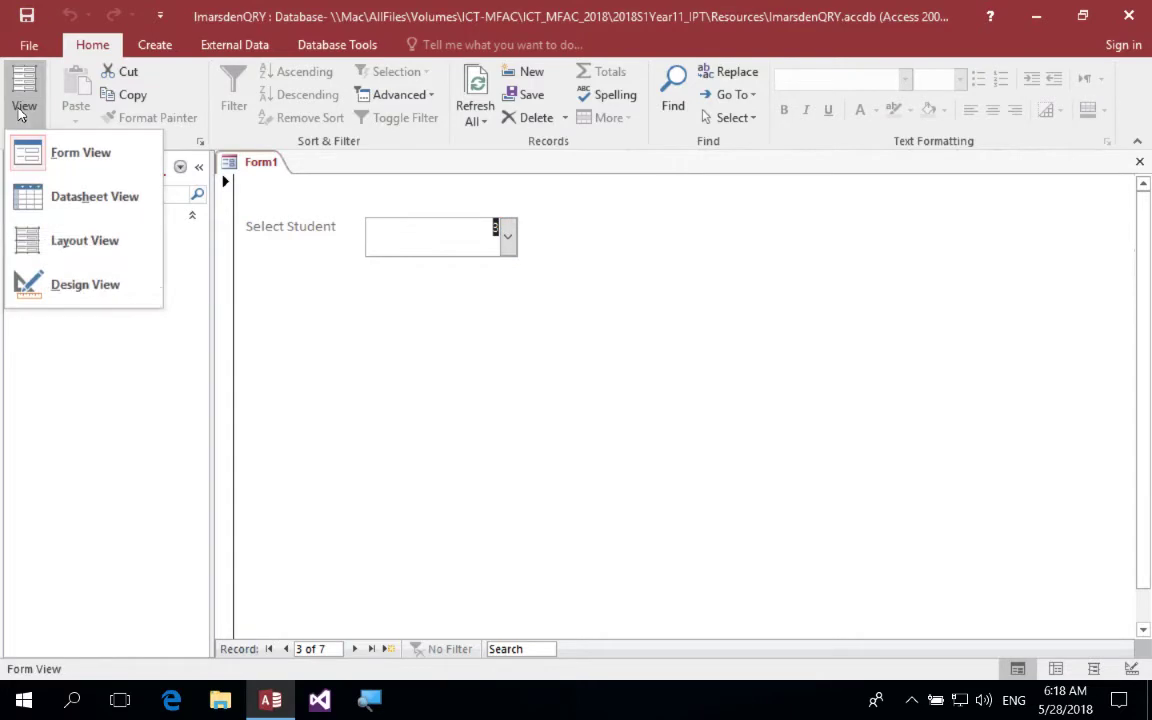
pyautogui.click(60, 284)
pyautogui.click(407, 269)
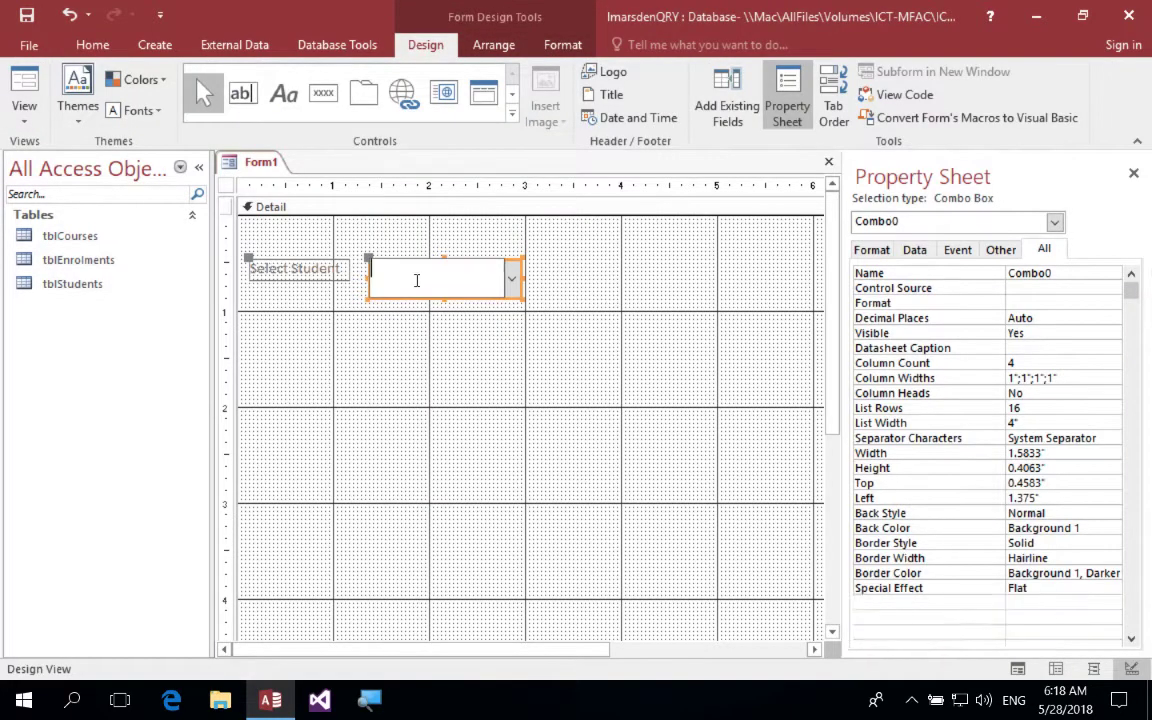
pyautogui.click(455, 334)
pyautogui.click(453, 281)
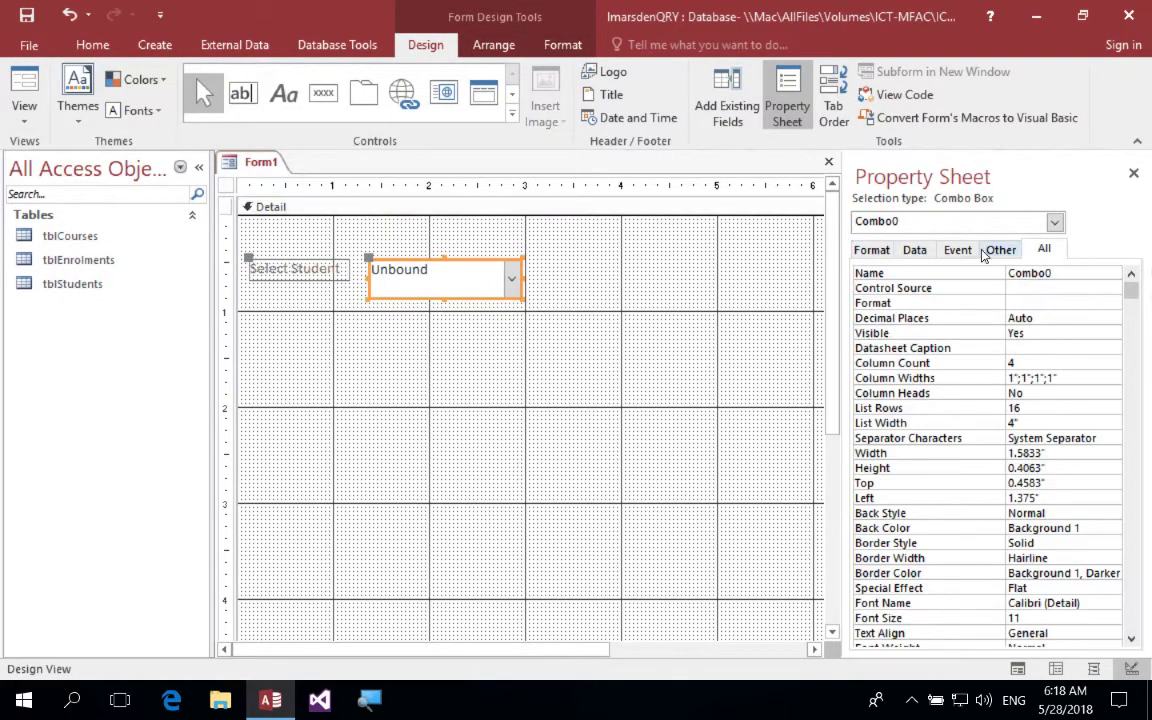
pyautogui.click(1052, 273)
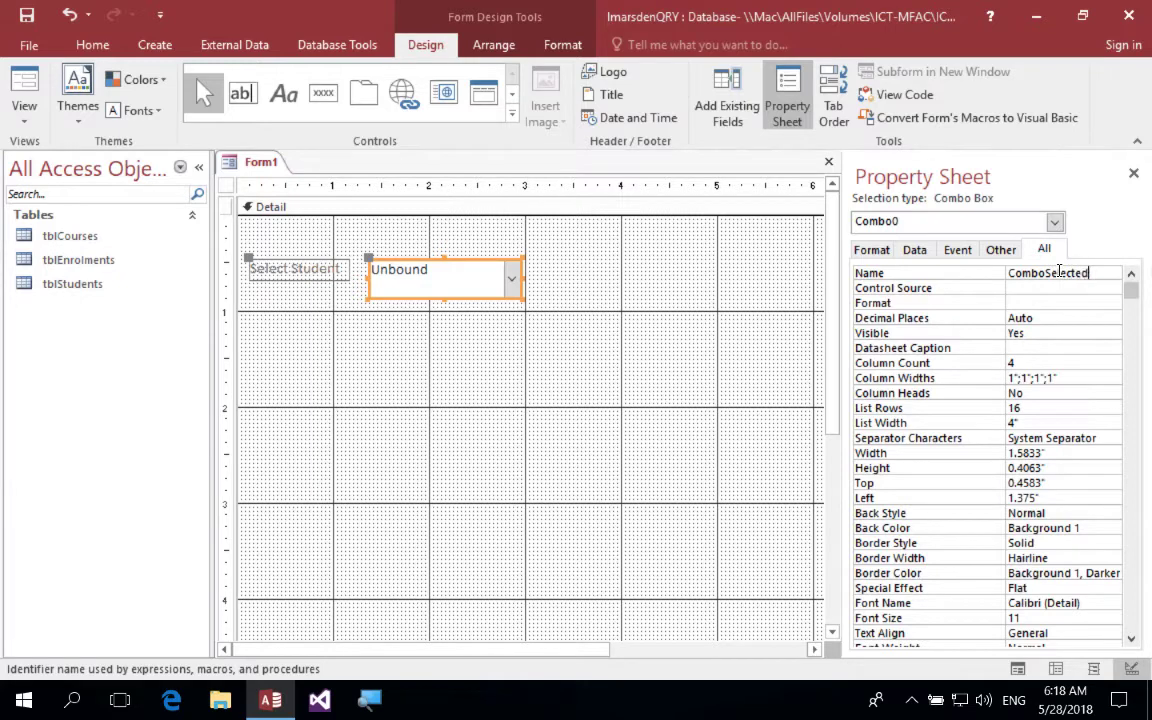
pyautogui.write('SelectedStudent')
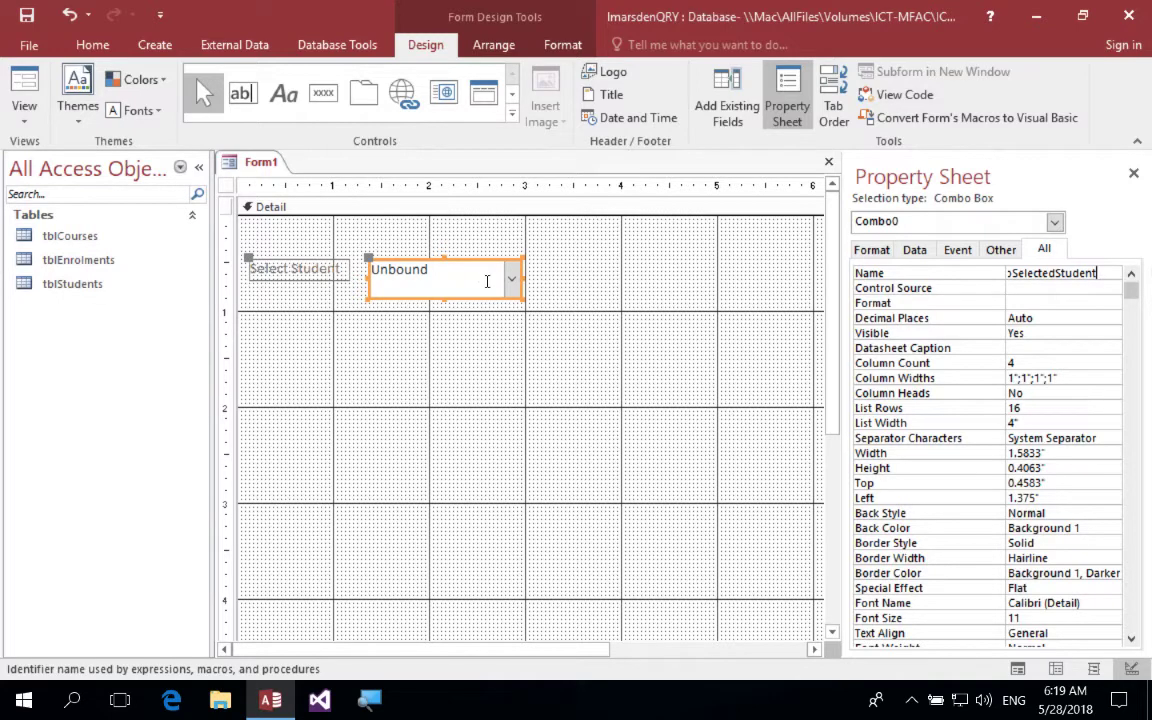
pyautogui.click(610, 289)
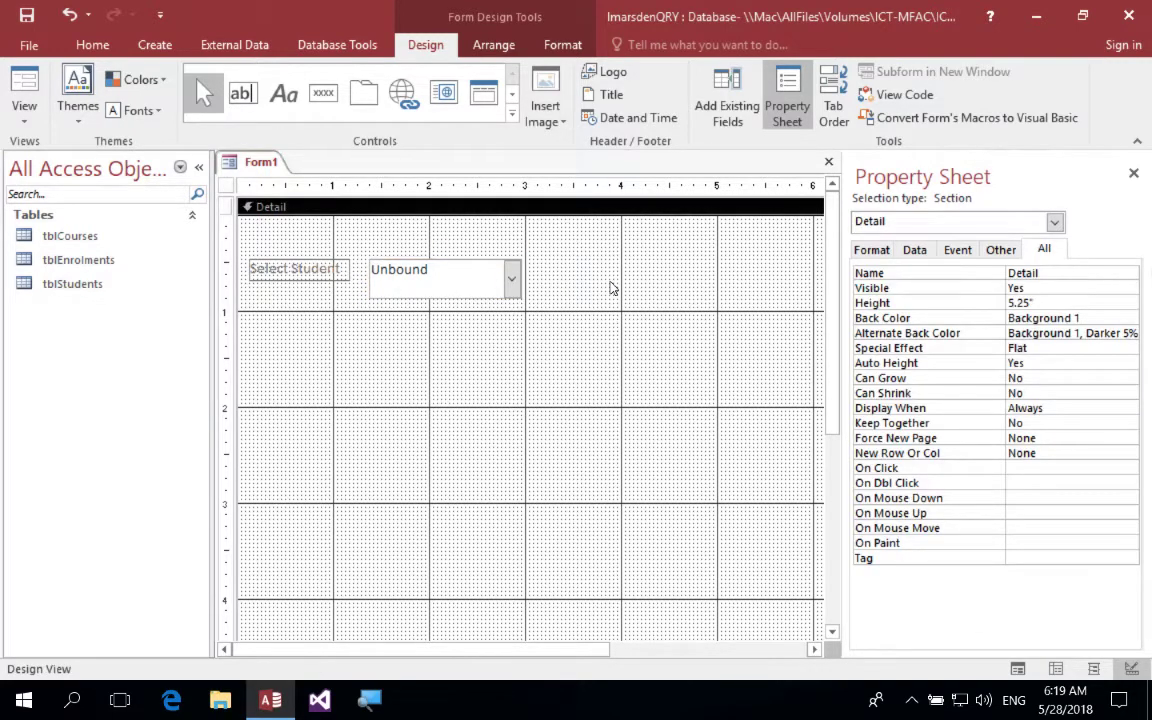
# Save the form as frmStudentEnrollment.
pyautogui.hotkey('ctrl', 's')
pyautogui.write('d')
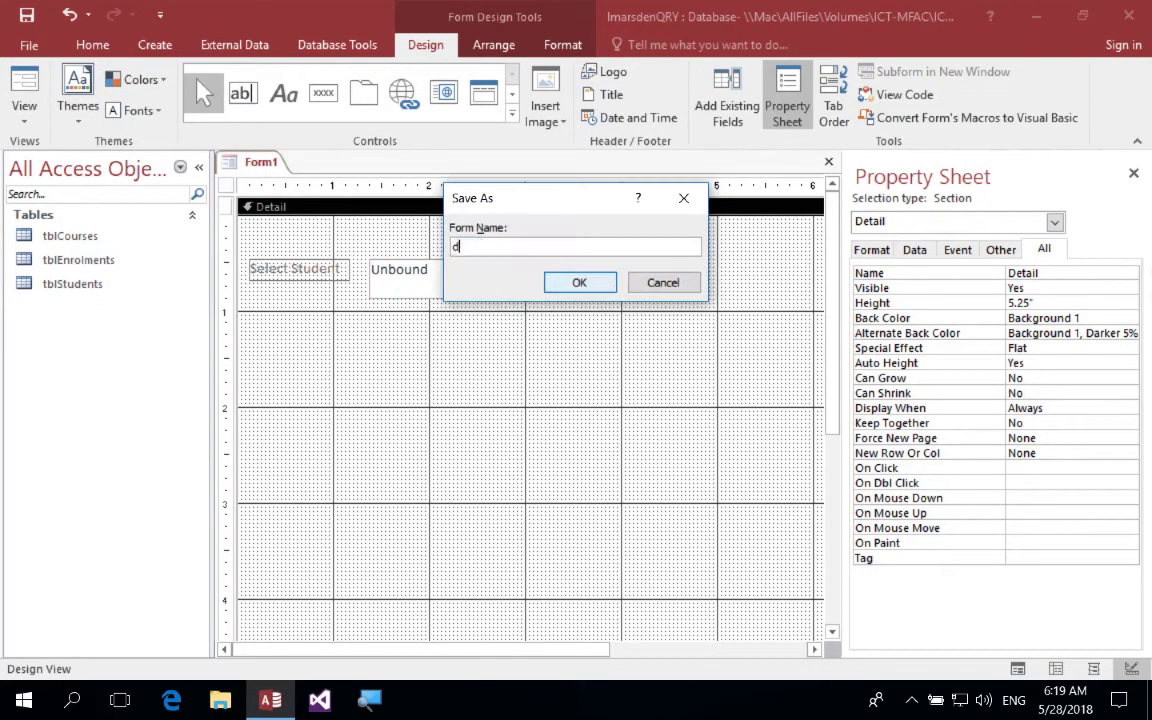
pyautogui.write('rmStudentEnroll')
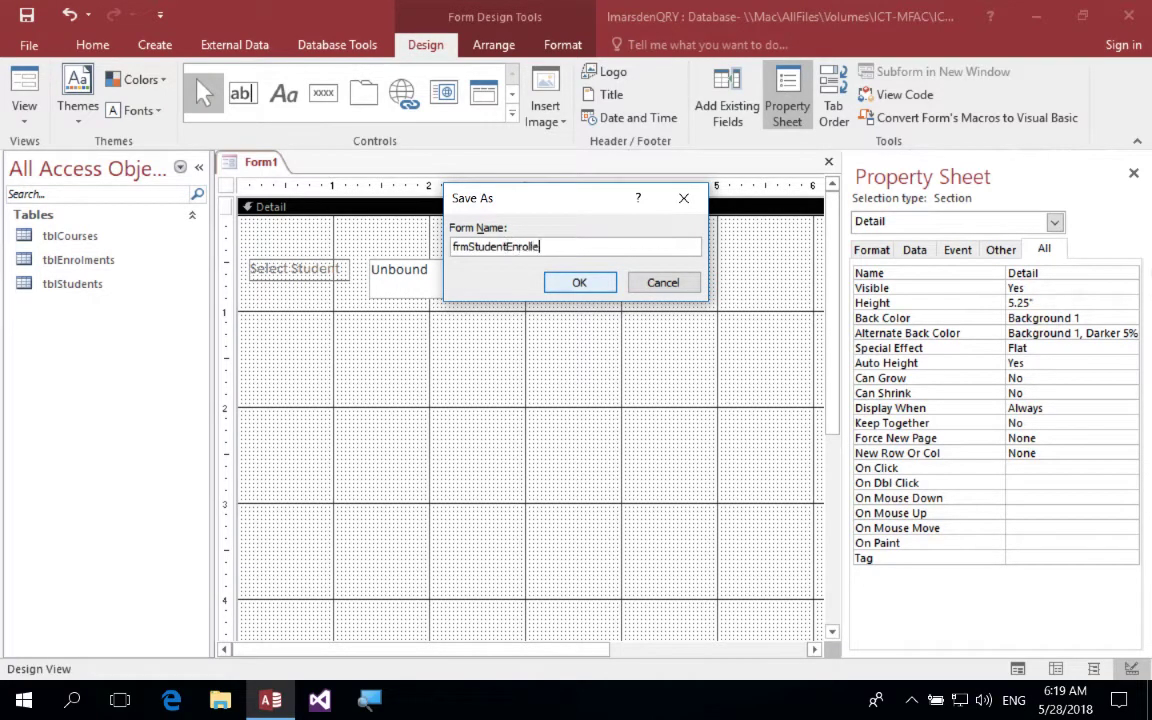
pyautogui.write('ment')
pyautogui.click(578, 283)
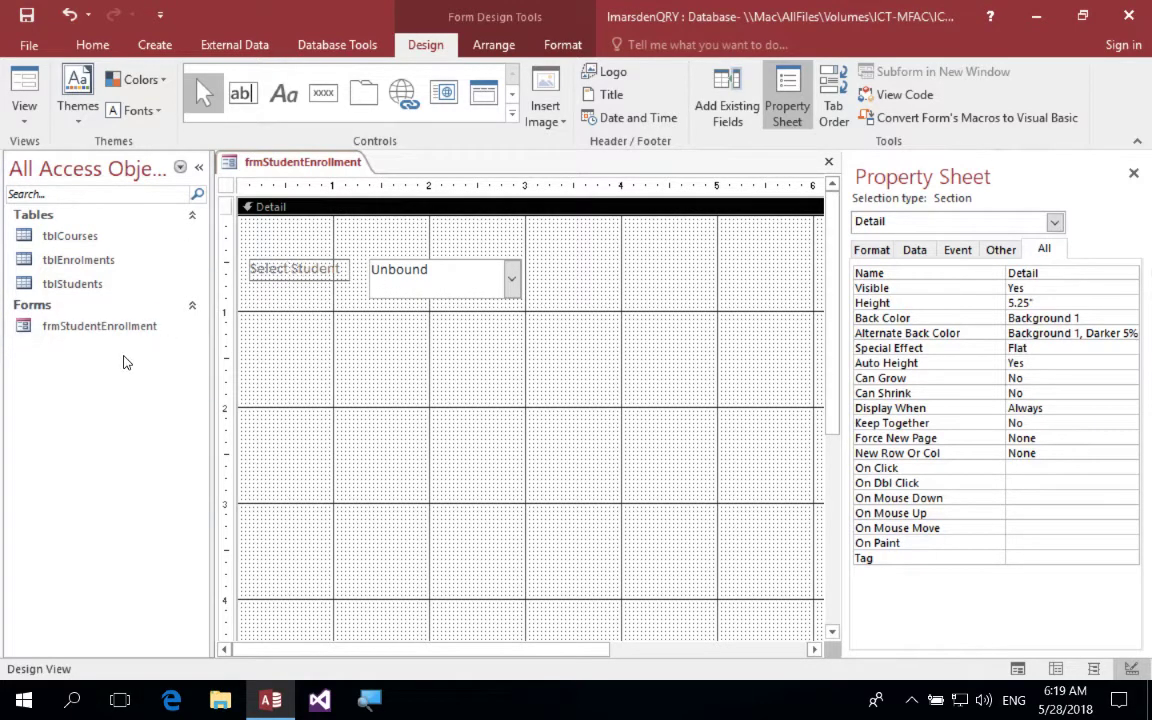
# Create a new query in Design view with the tables tblStudents, tblEnrolments and tblCourses.
pyautogui.click(147, 51)
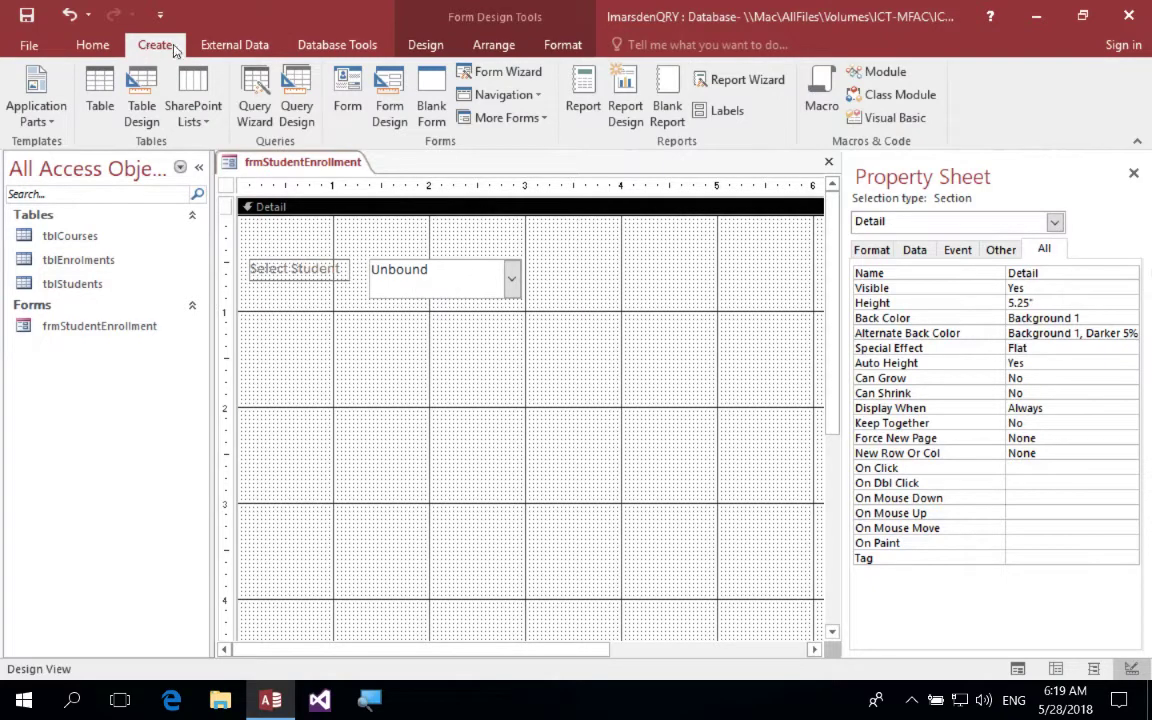
pyautogui.click(296, 95)
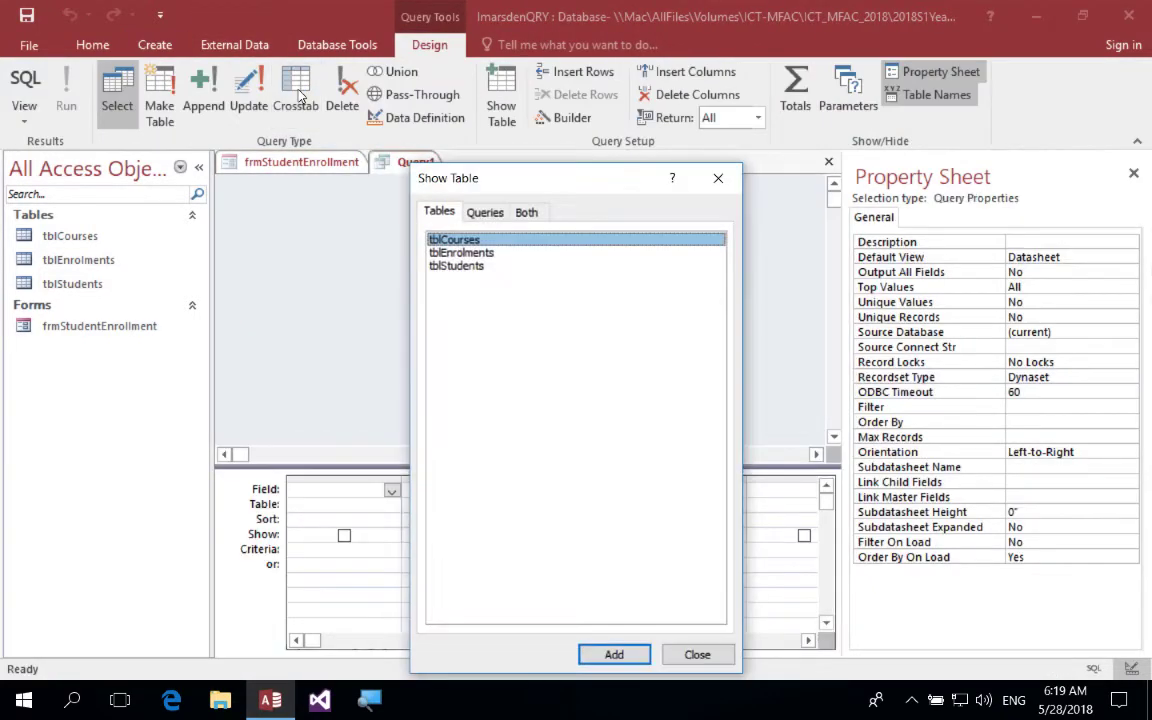
pyautogui.doubleClick(470, 266)
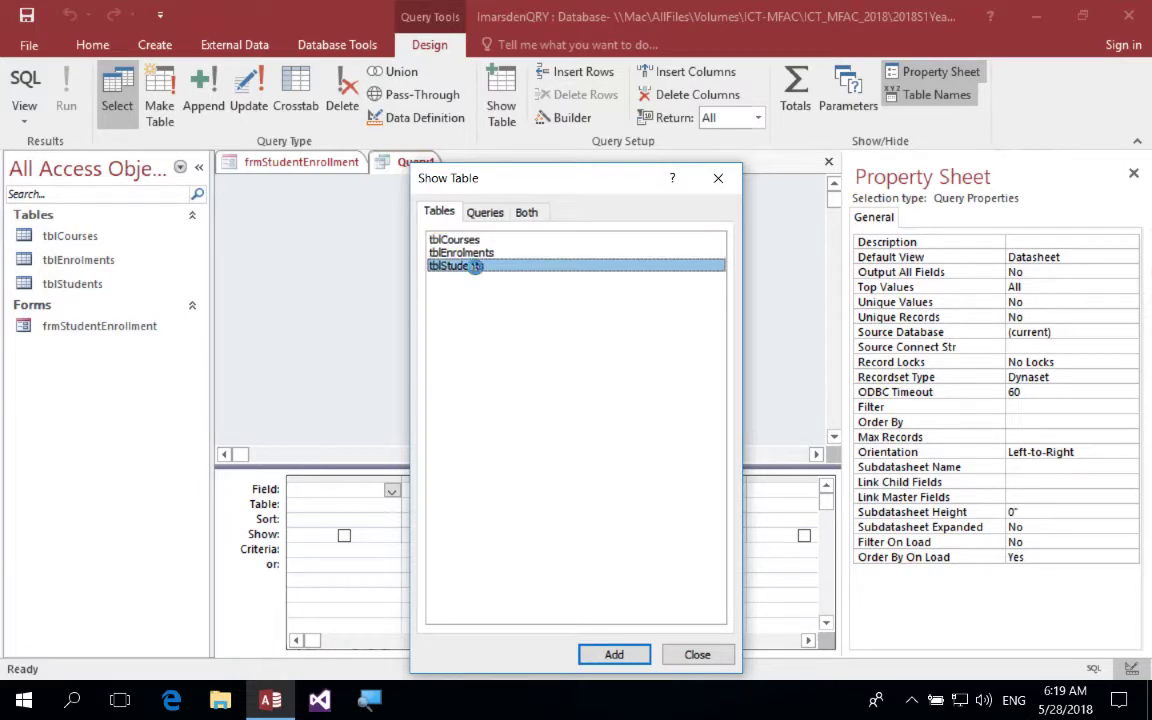
pyautogui.click(468, 253)
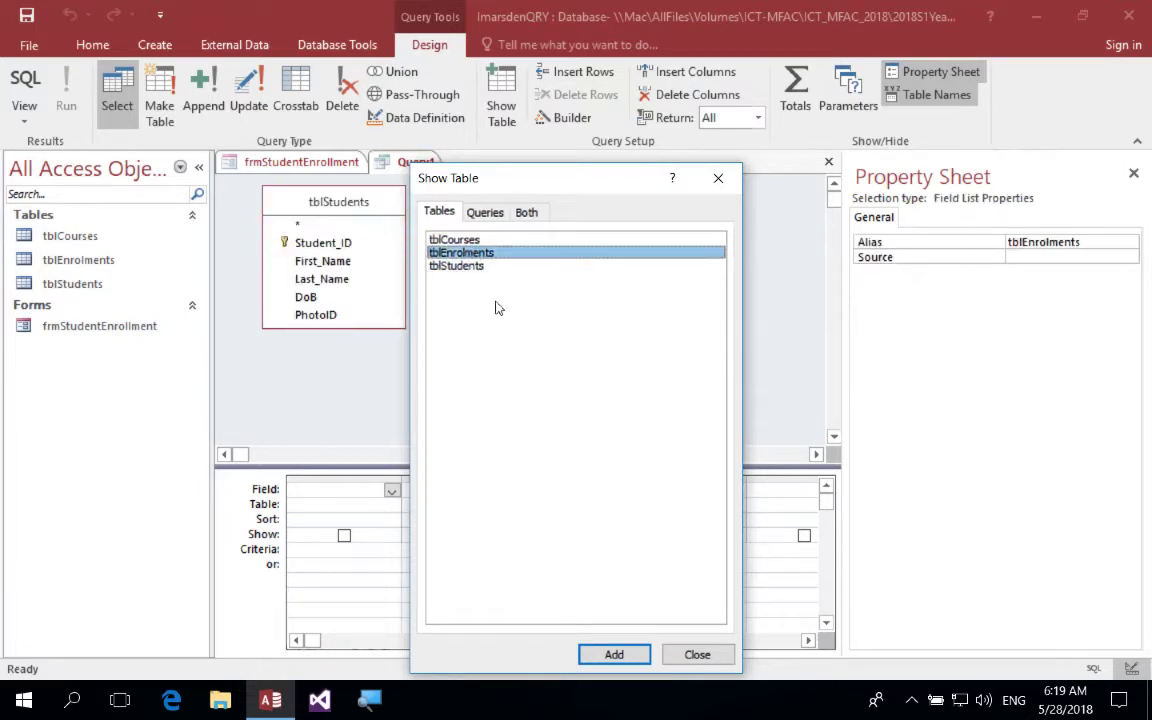
pyautogui.doubleClick(450, 241)
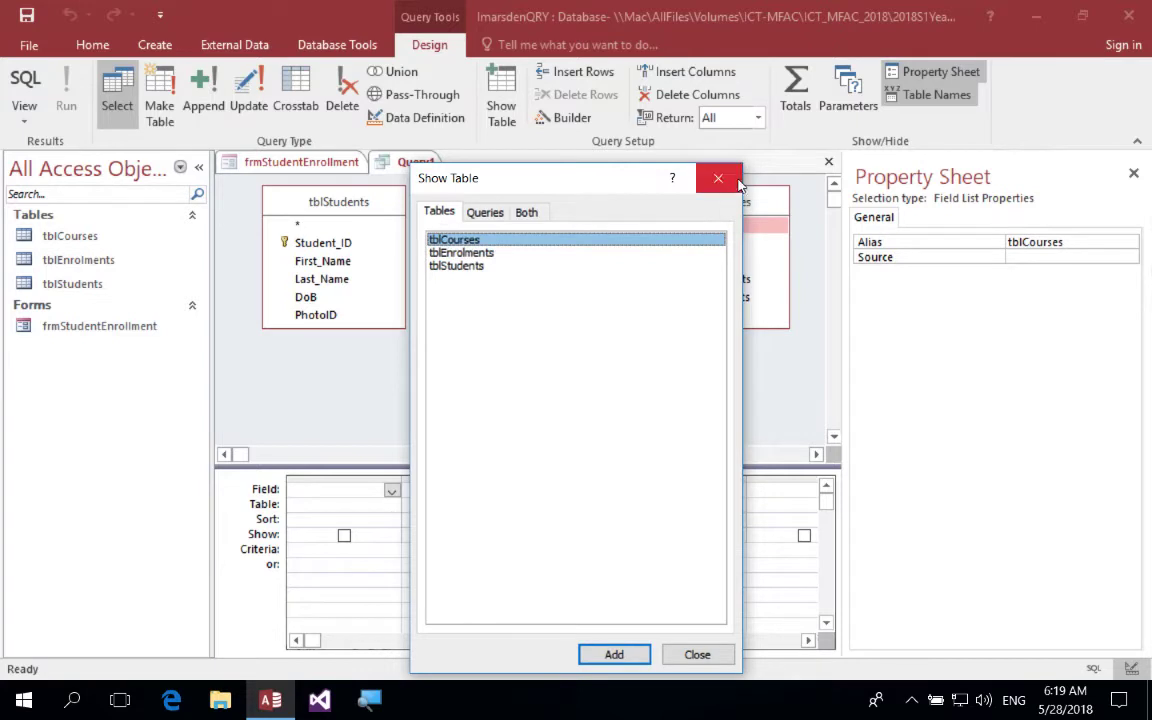
pyautogui.click(697, 654)
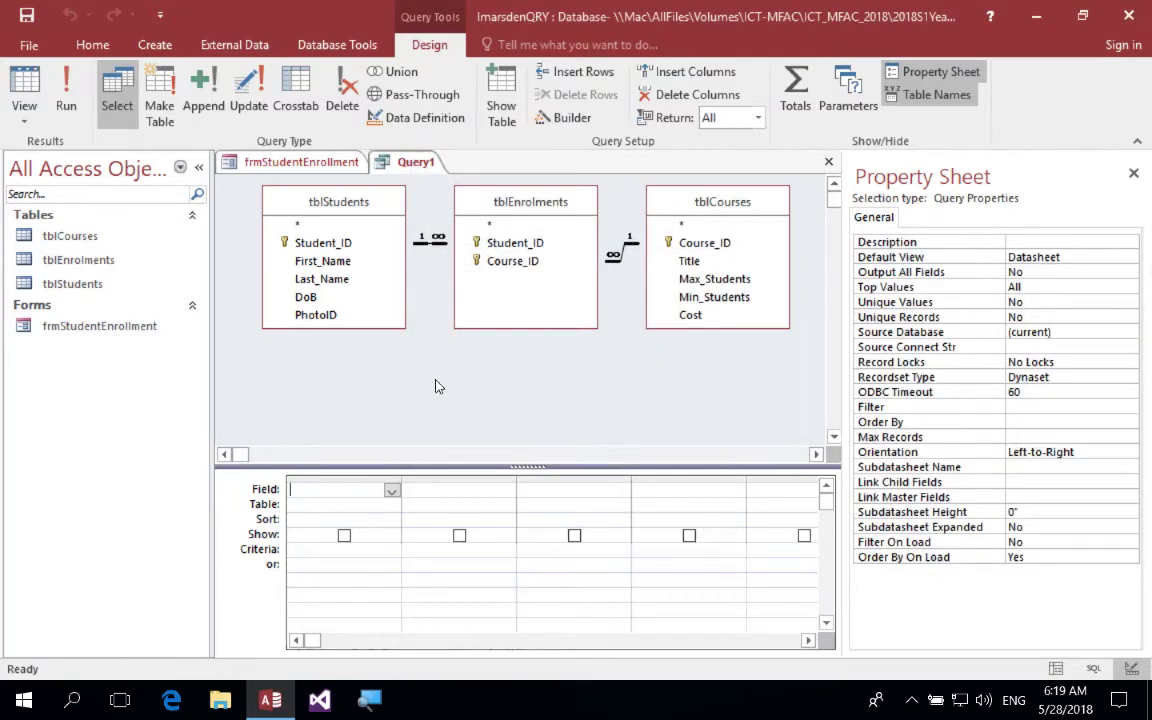
# Add Student_ID from tblStudents and Course_ID, Title and Cost from tblCourses to the query, and run it as a check.
pyautogui.doubleClick(337, 243)
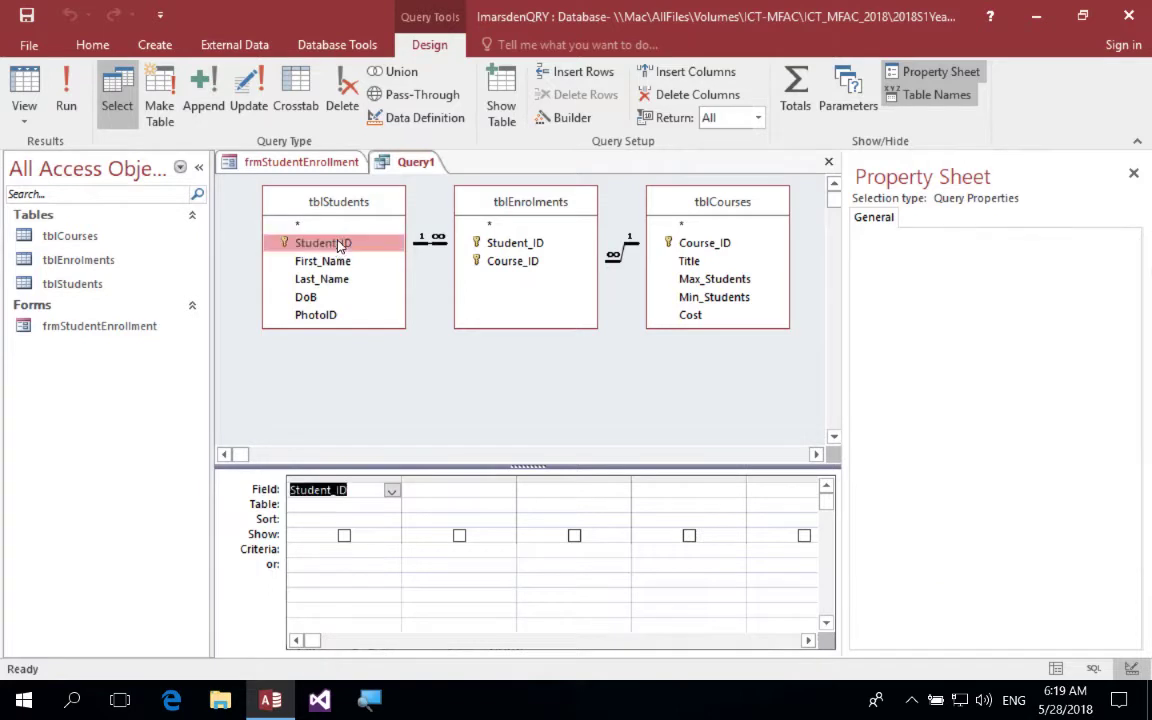
pyautogui.doubleClick(707, 245)
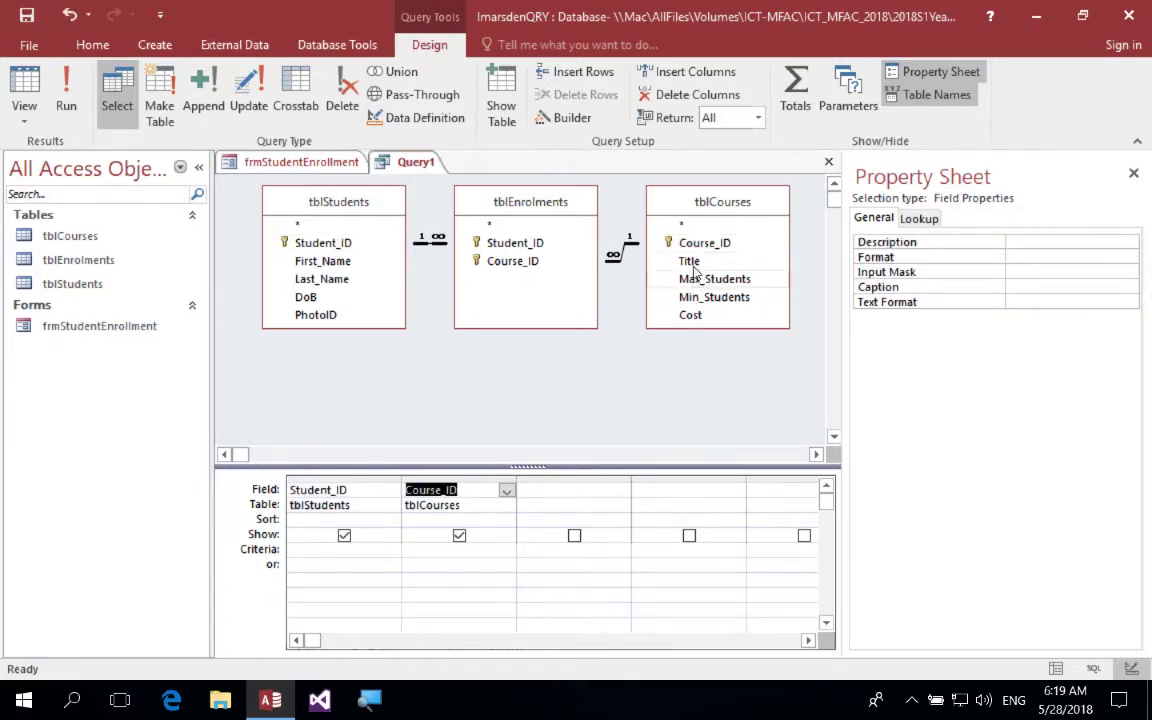
pyautogui.moveTo(693, 268); pyautogui.dragTo(565, 492)
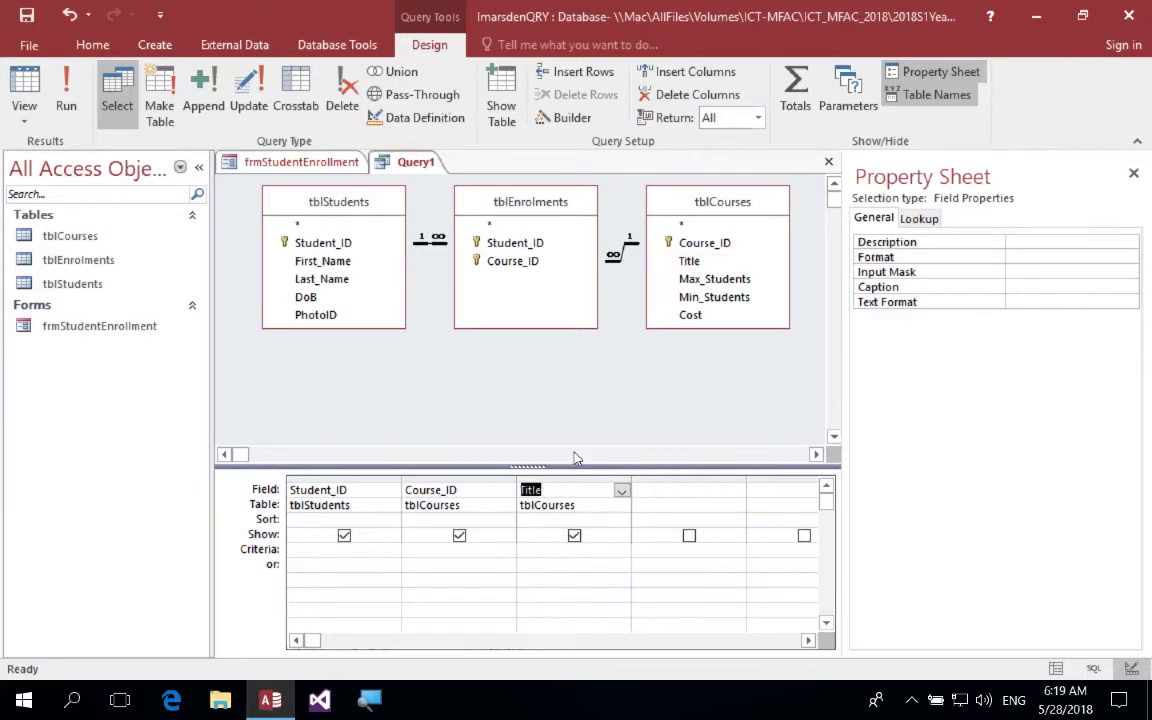
pyautogui.moveTo(692, 315); pyautogui.dragTo(648, 492)
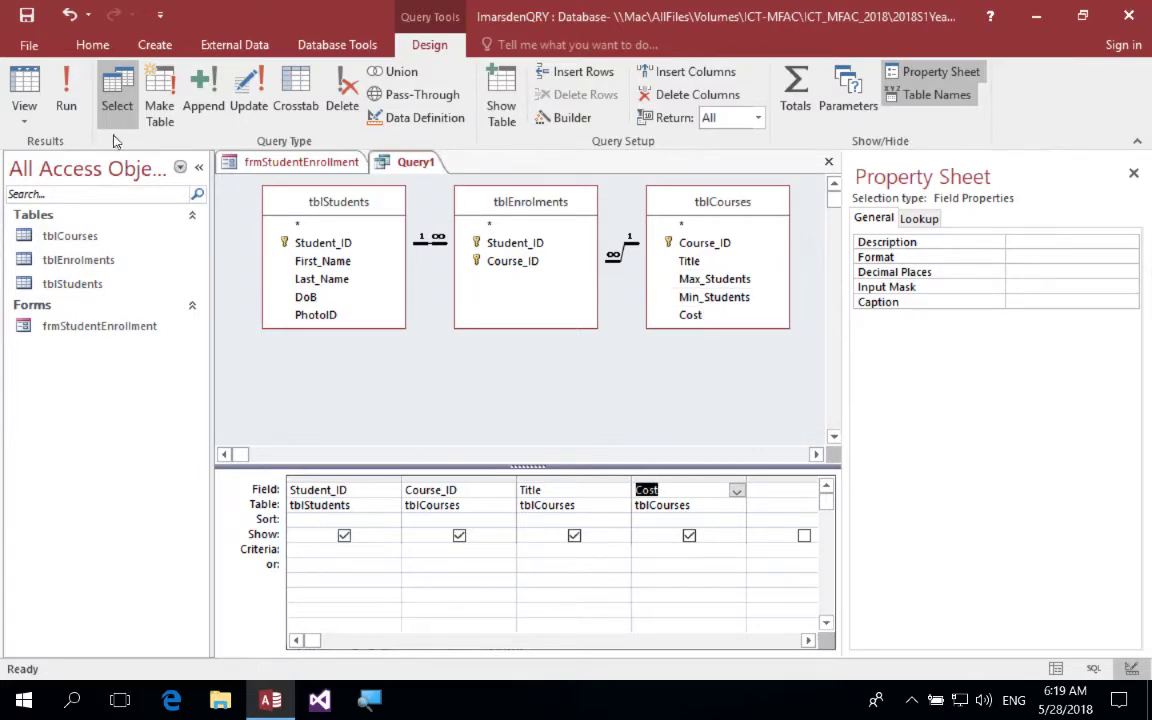
pyautogui.click(66, 92)
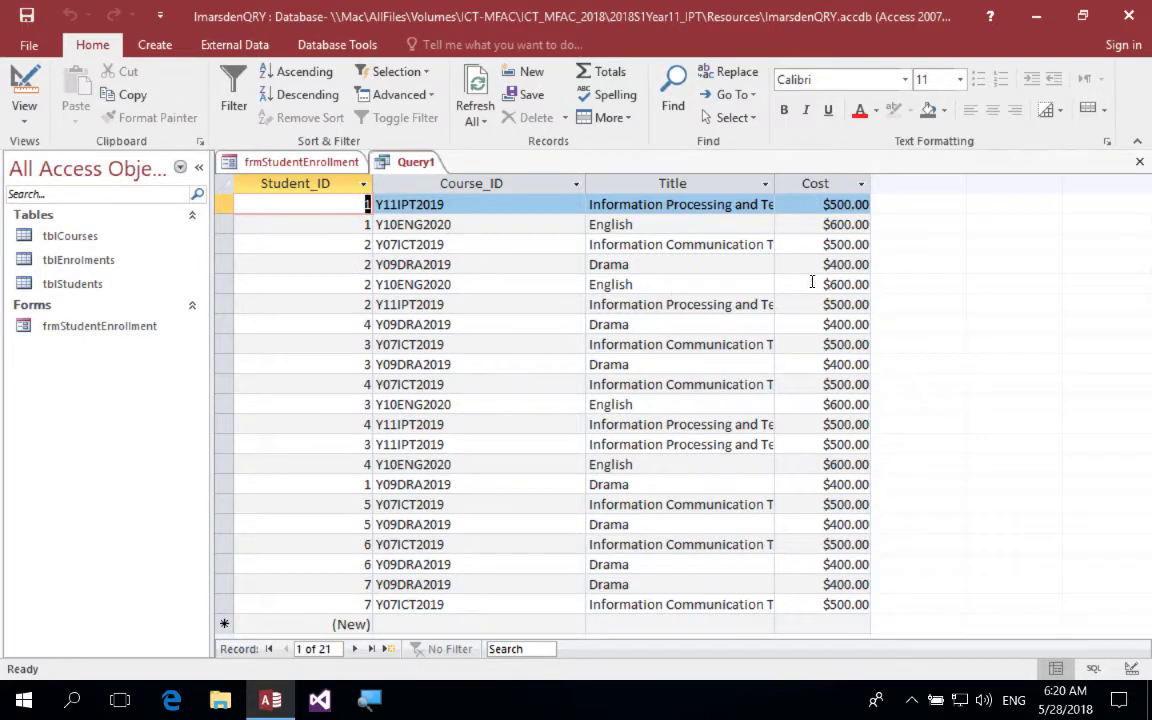
pyautogui.click(22, 84)
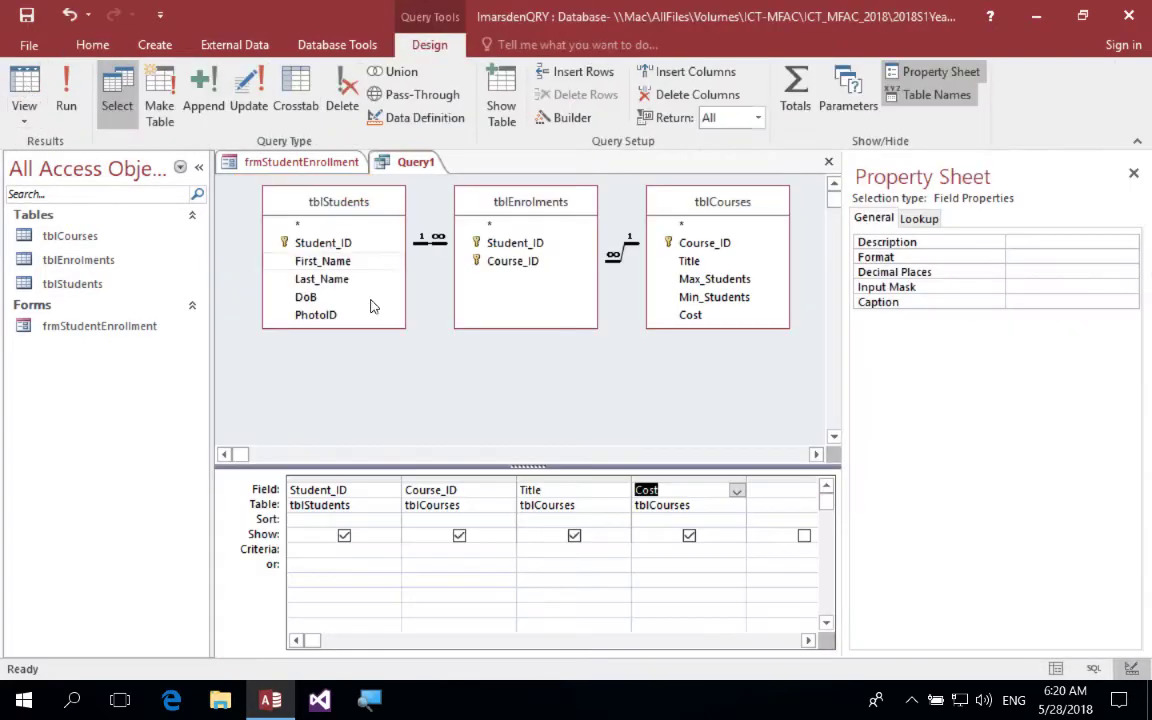
# Test the query by running it with the Student_ID criterion set to 3 and then to 7.
pyautogui.click(318, 556)
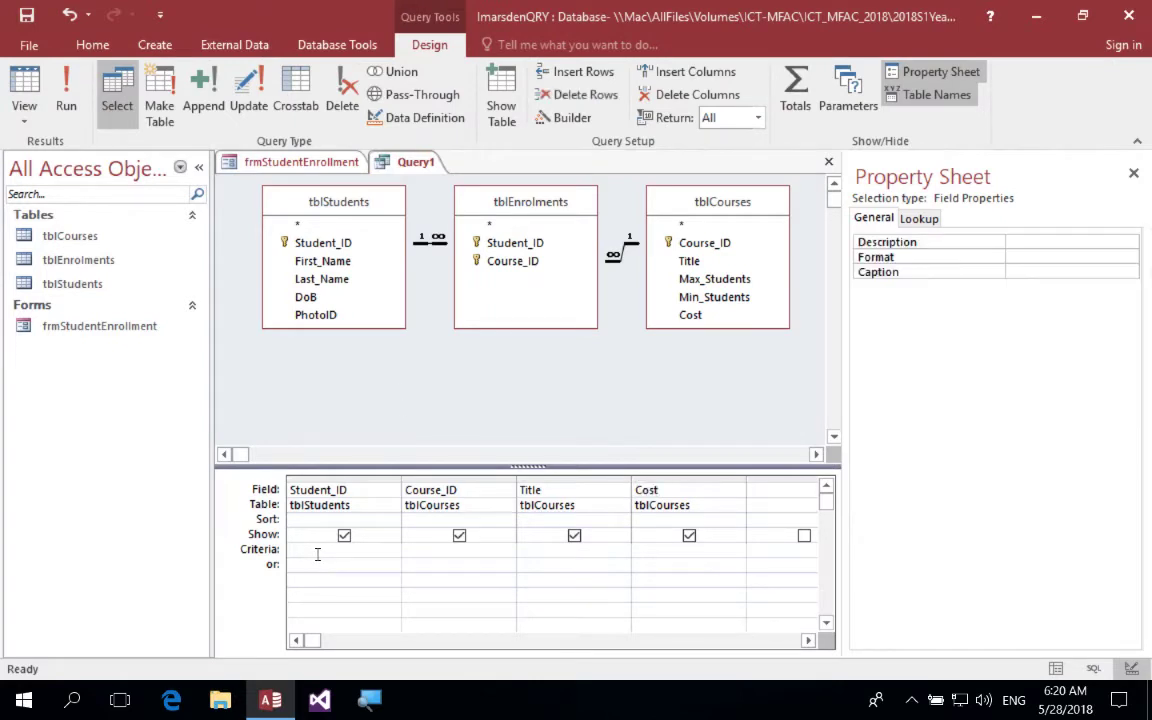
pyautogui.click(66, 92)
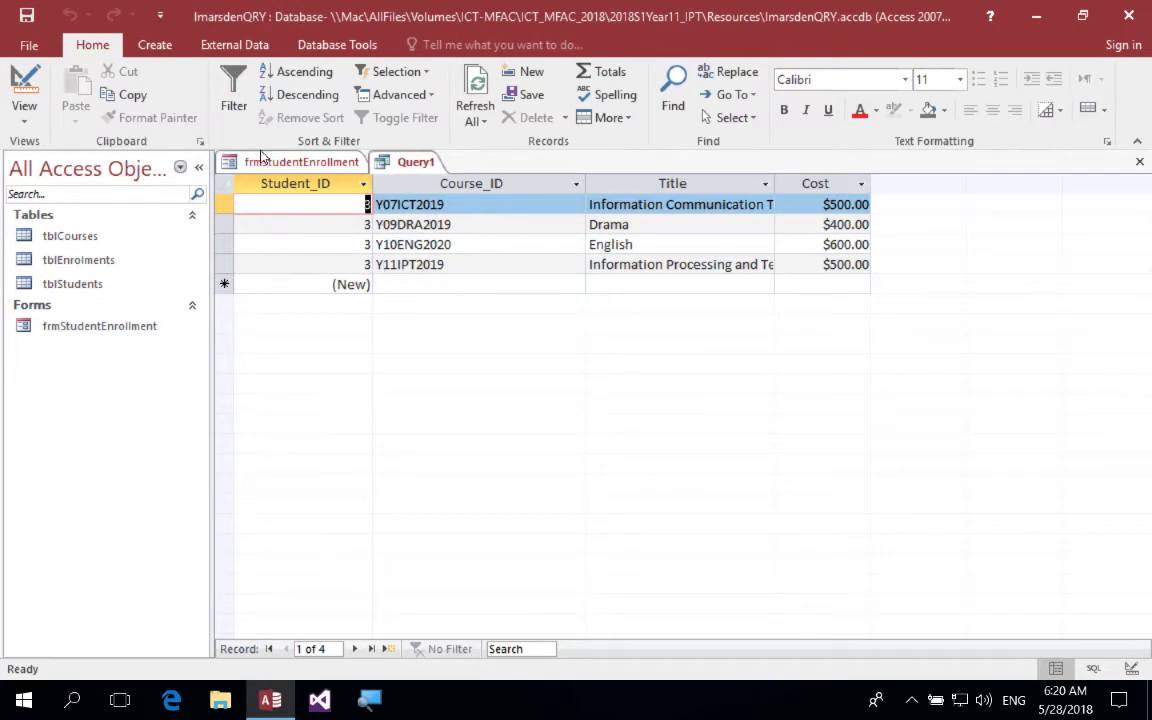
pyautogui.click(26, 82)
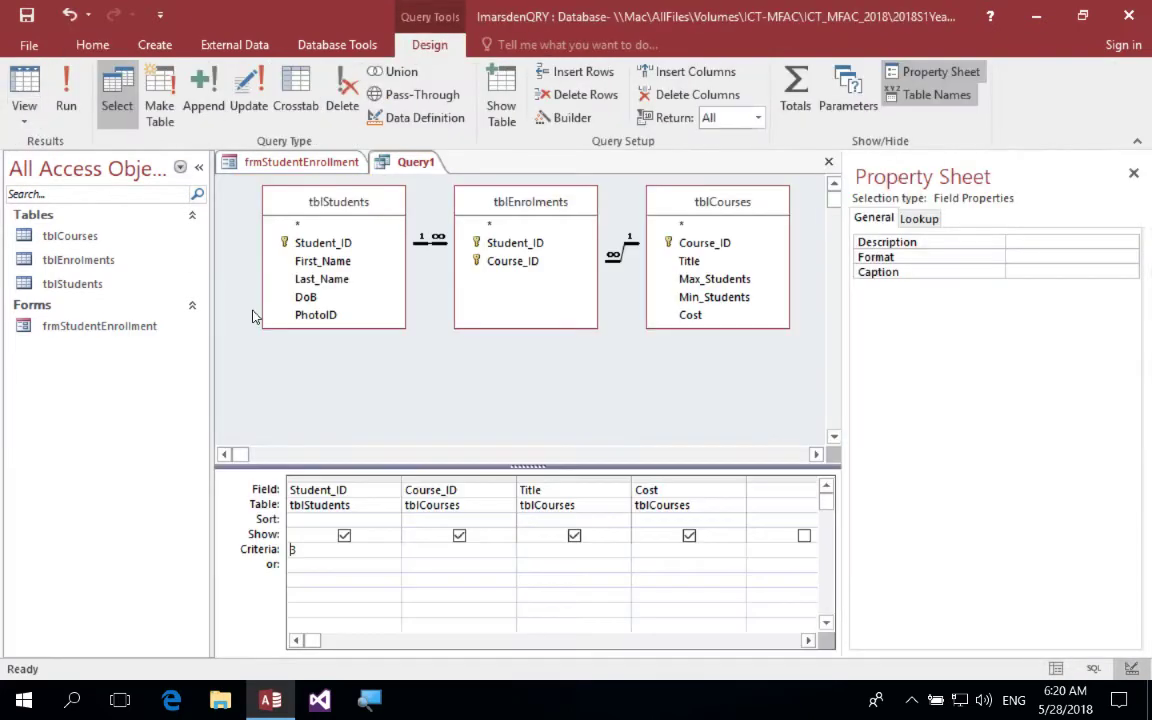
pyautogui.moveTo(307, 550); pyautogui.dragTo(227, 544)
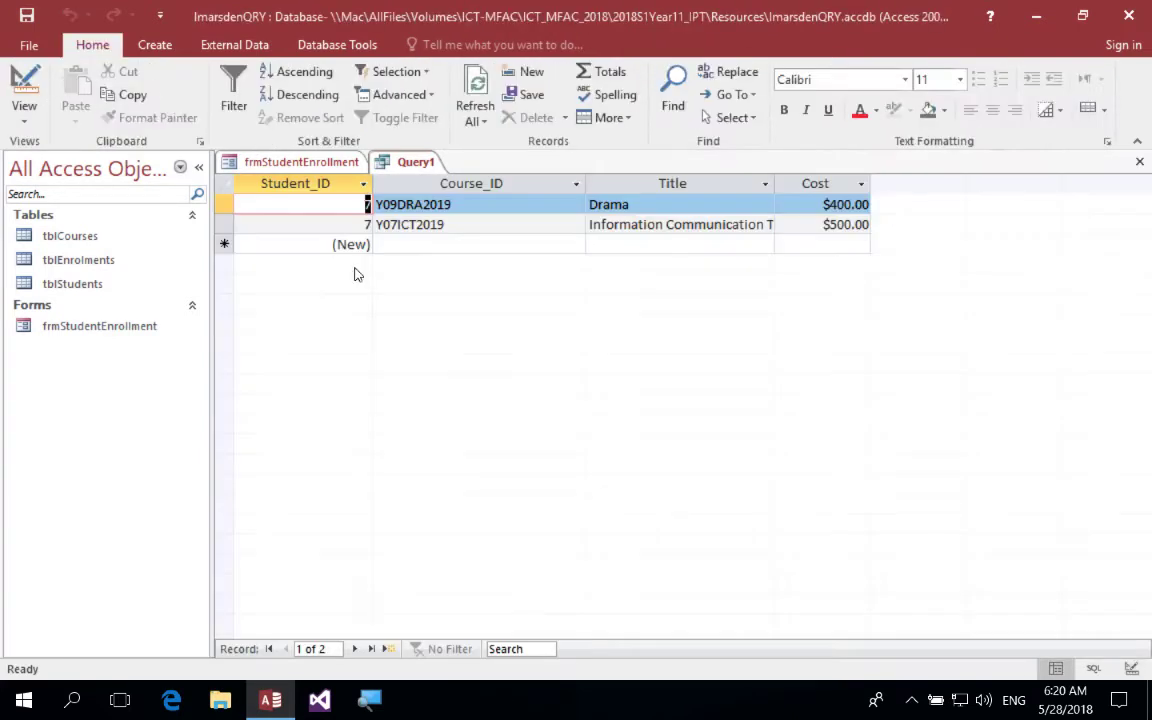
# Check the name of the student combo box on frmStudentEnrollment and return to the query.
pyautogui.click(332, 165)
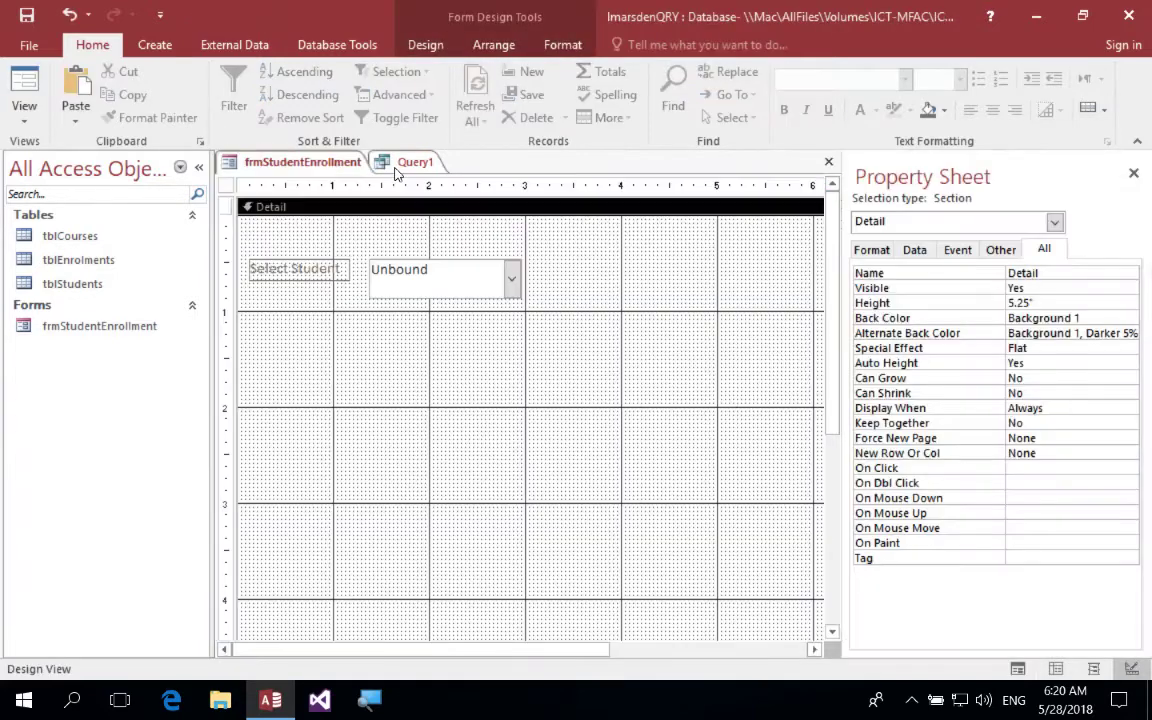
pyautogui.click(441, 277)
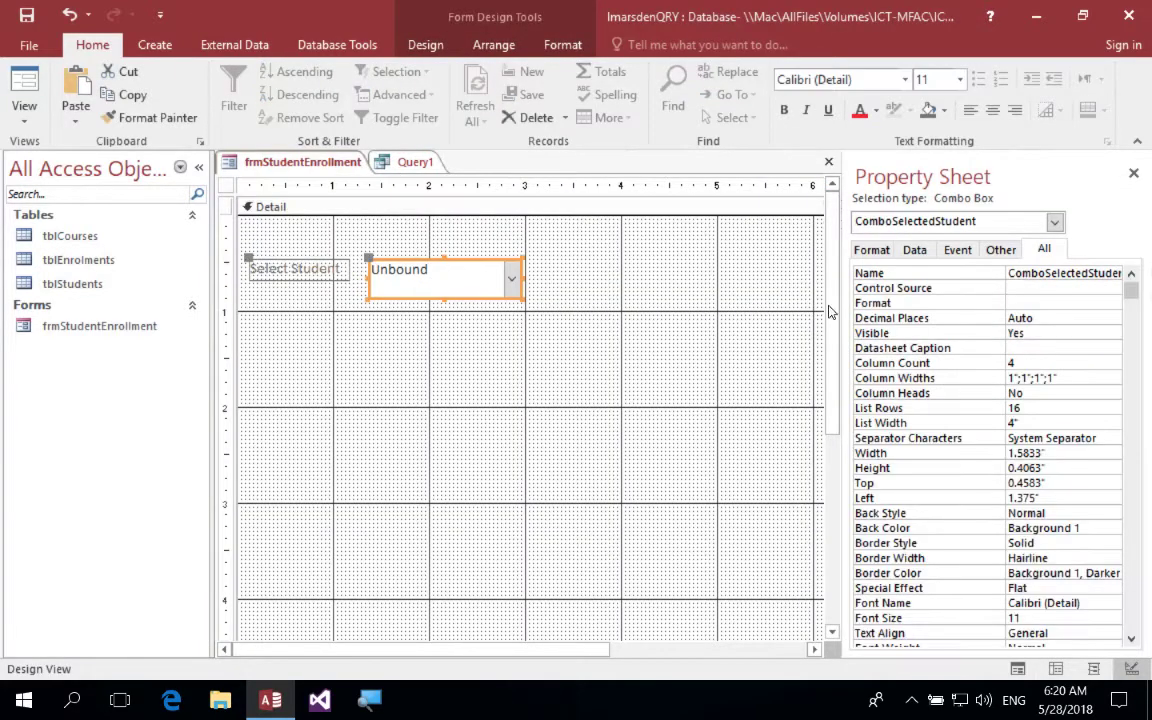
pyautogui.click(412, 162)
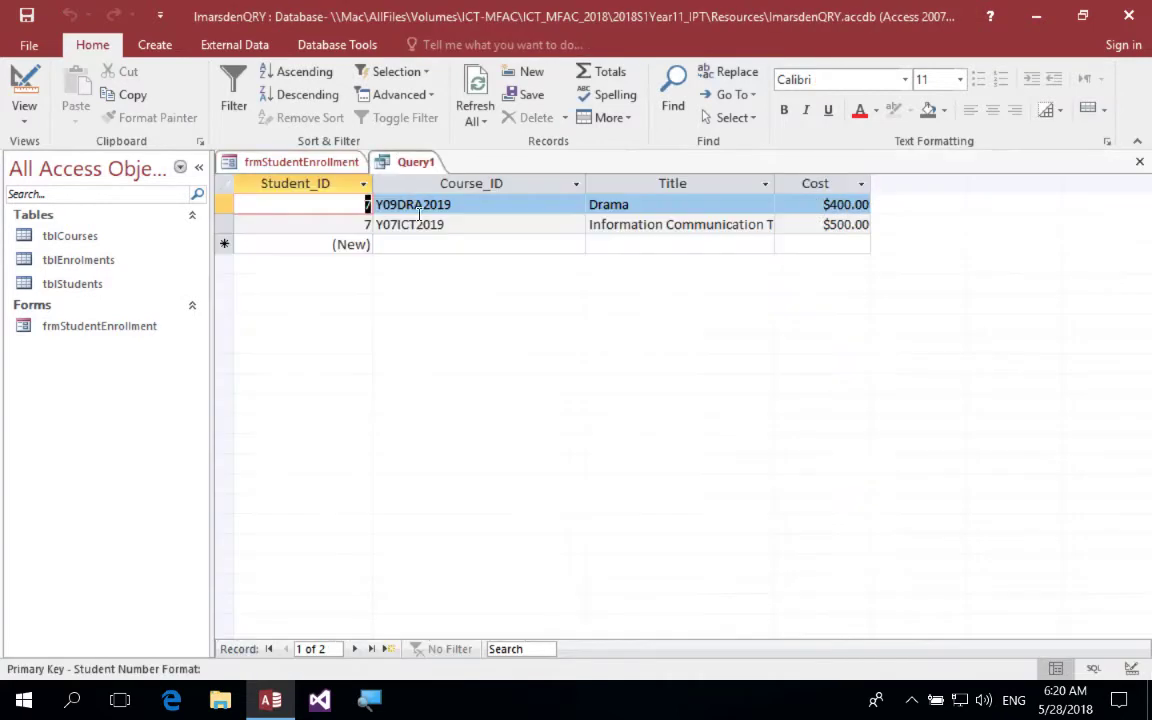
# Replace the Student_ID criterion with the Expression Builder reference Forms![frmStudentEnrollment]![ComboSelectedStudent].
pyautogui.click(24, 85)
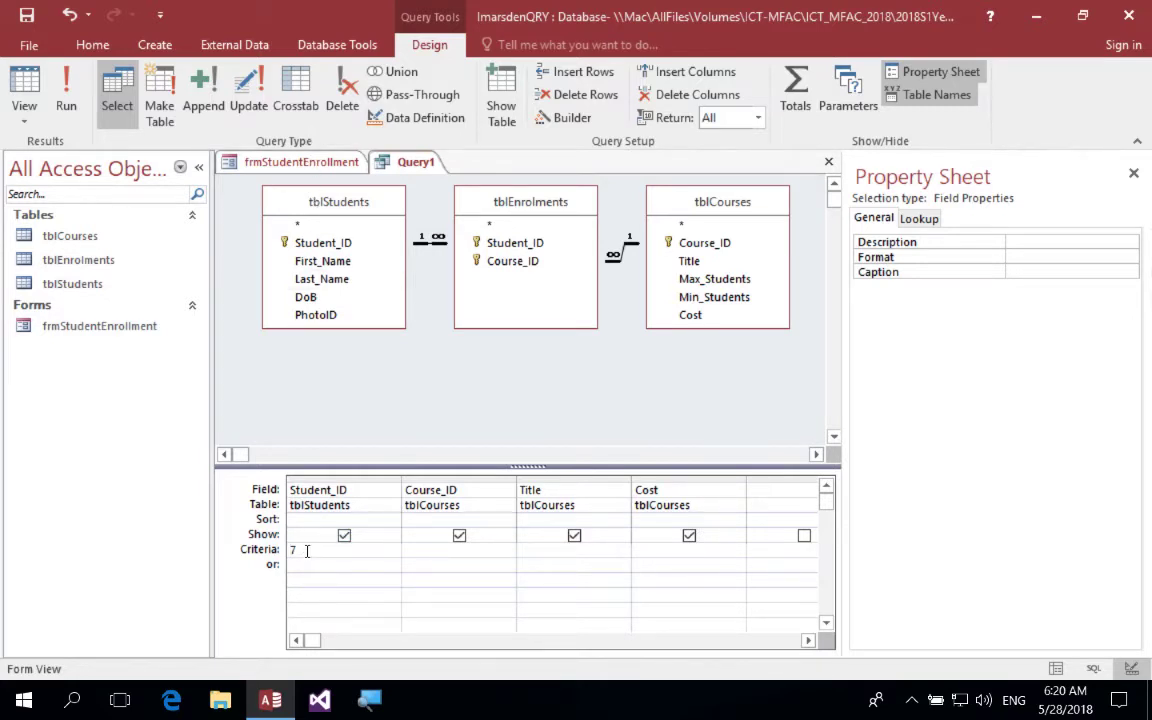
pyautogui.moveTo(296, 550); pyautogui.dragTo(264, 556)
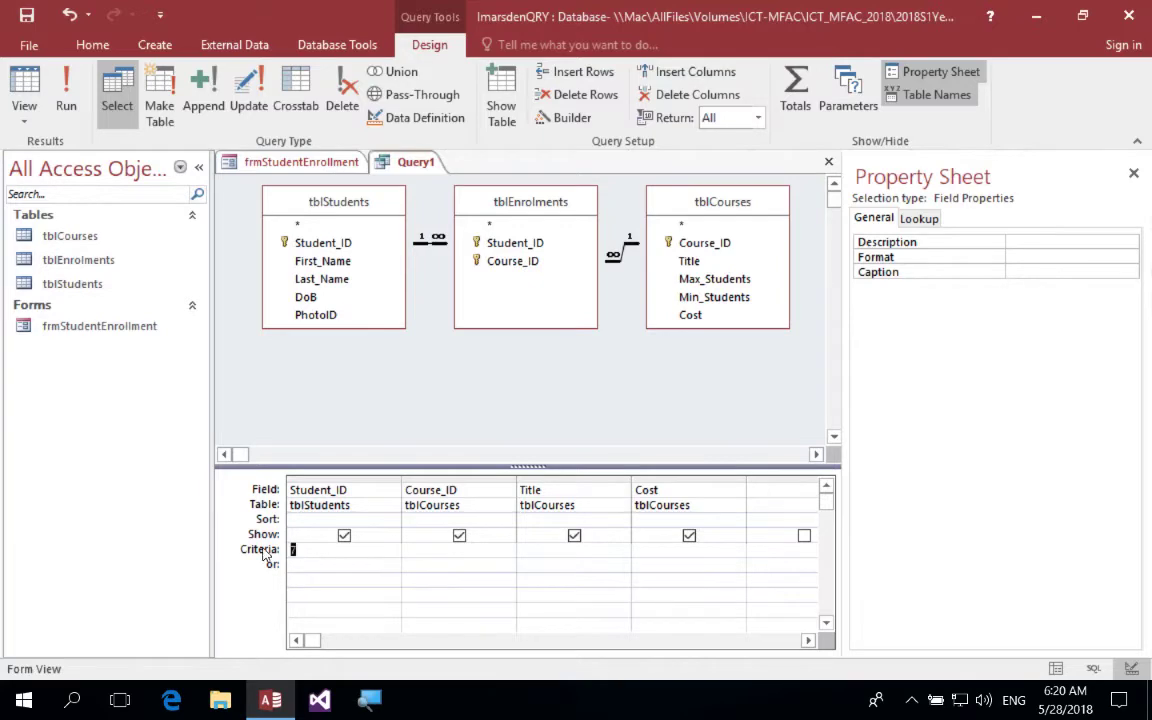
pyautogui.rightClick(384, 550)
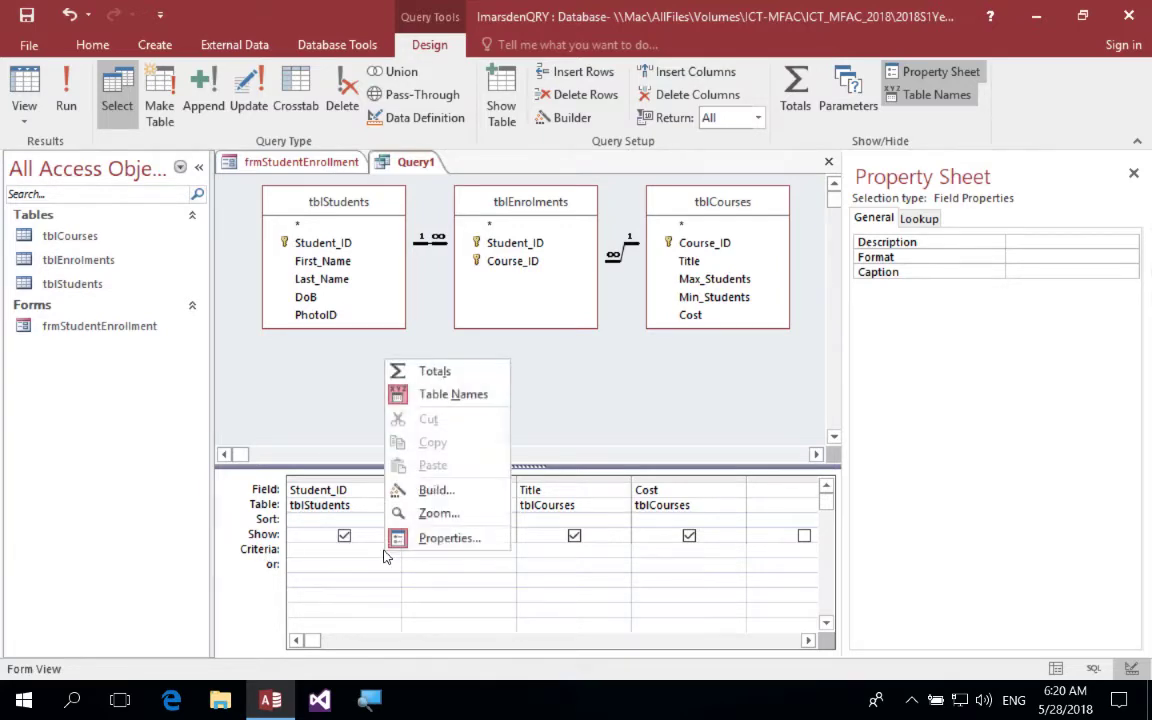
pyautogui.click(438, 492)
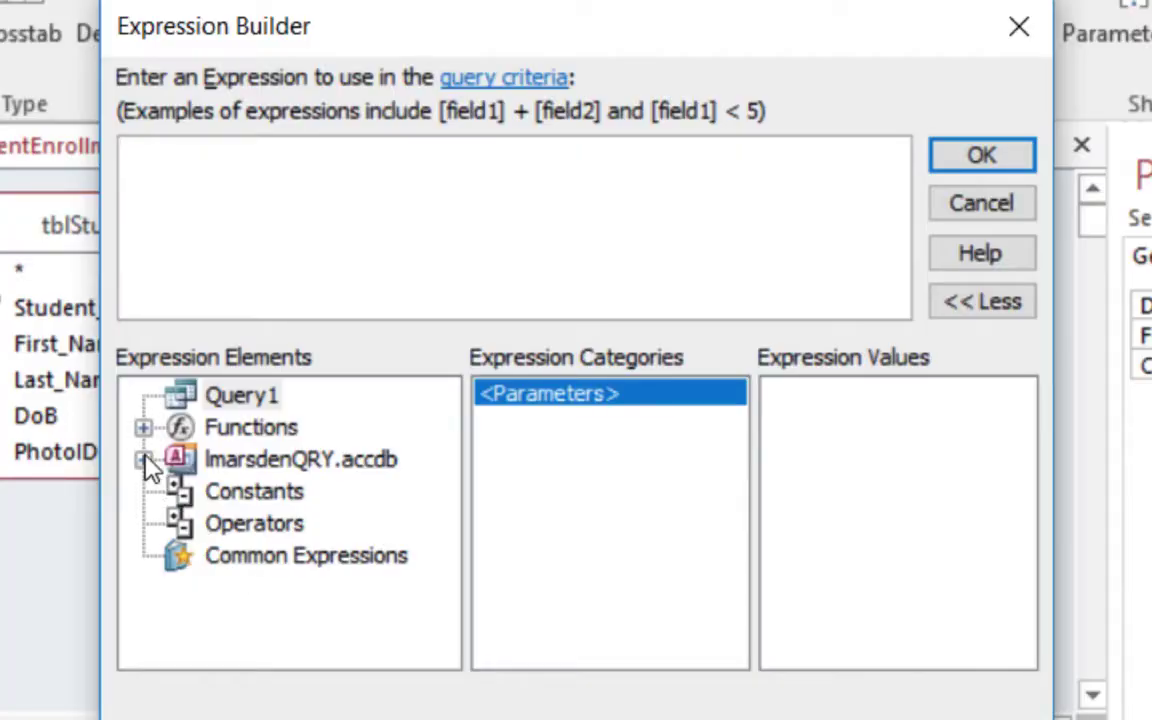
pyautogui.click(144, 459)
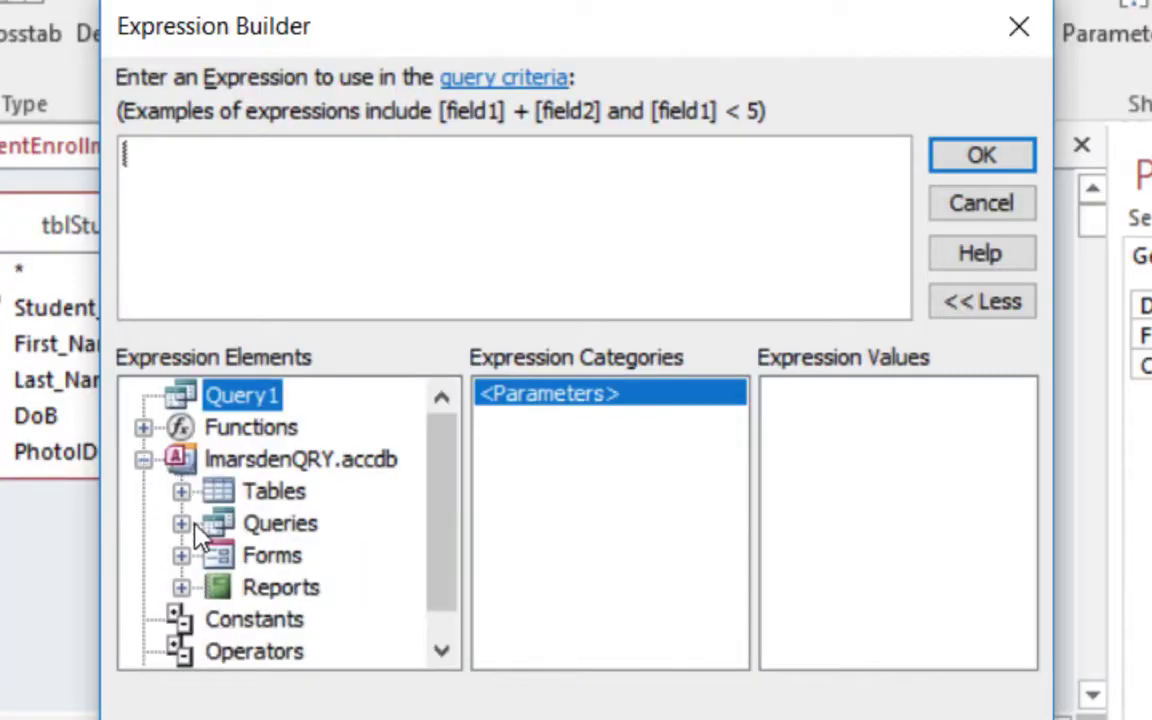
pyautogui.click(181, 556)
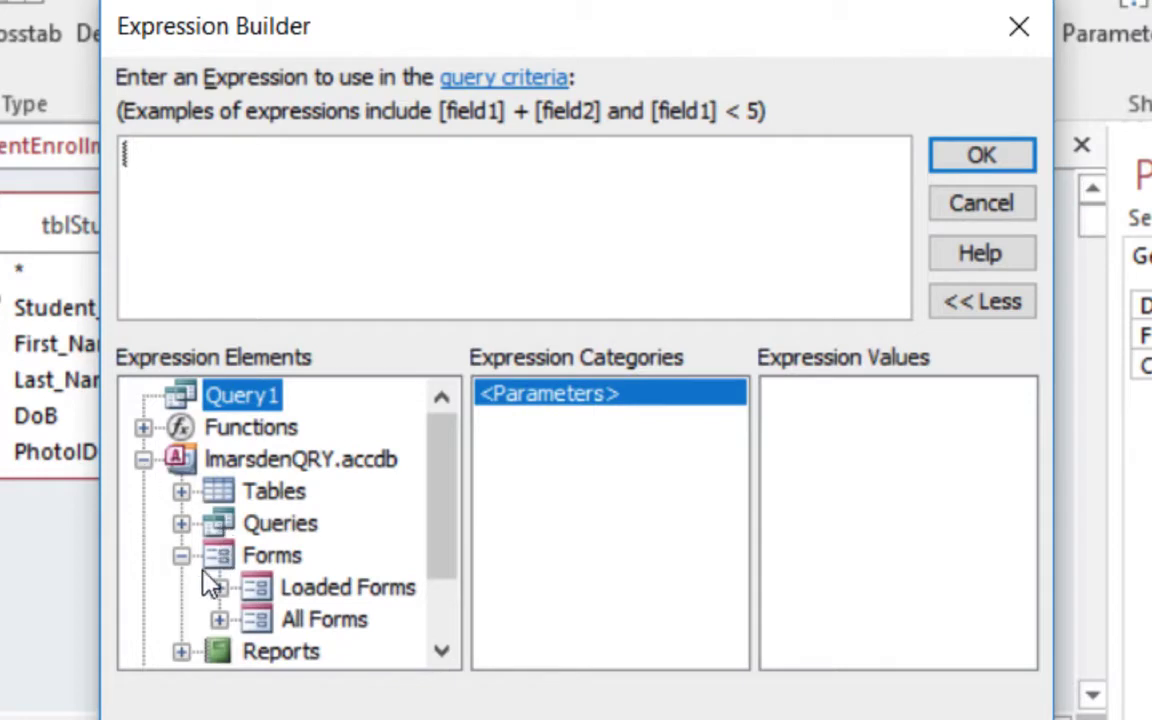
pyautogui.click(219, 619)
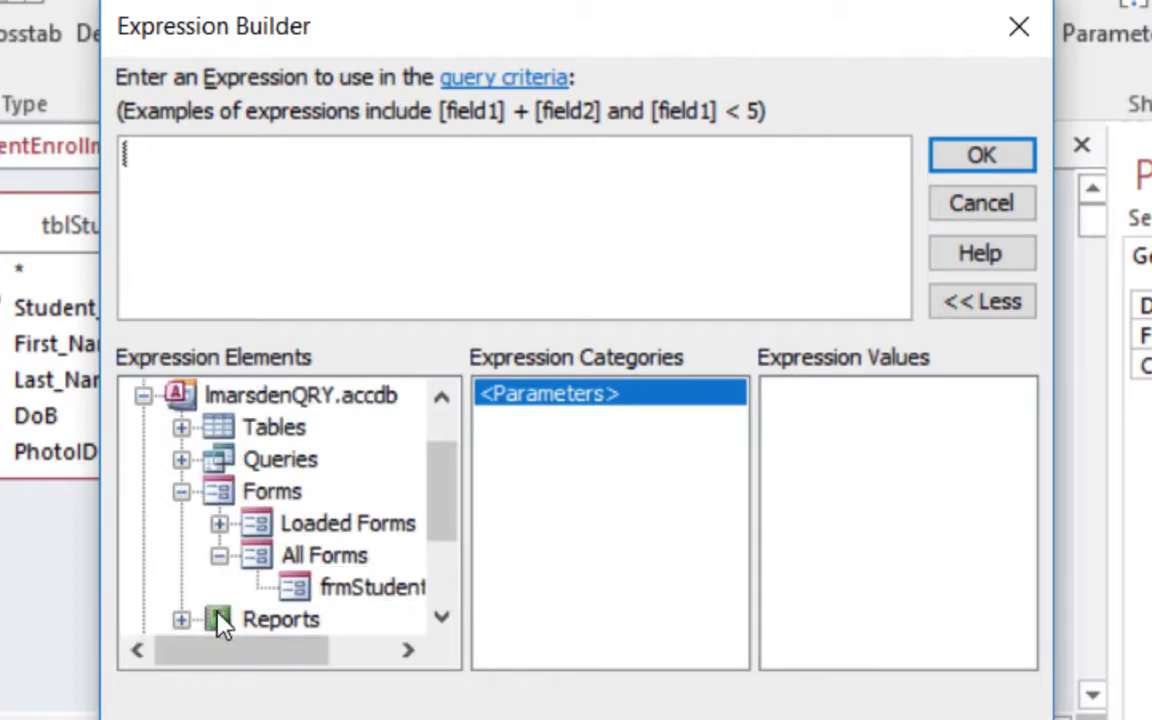
pyautogui.click(345, 590)
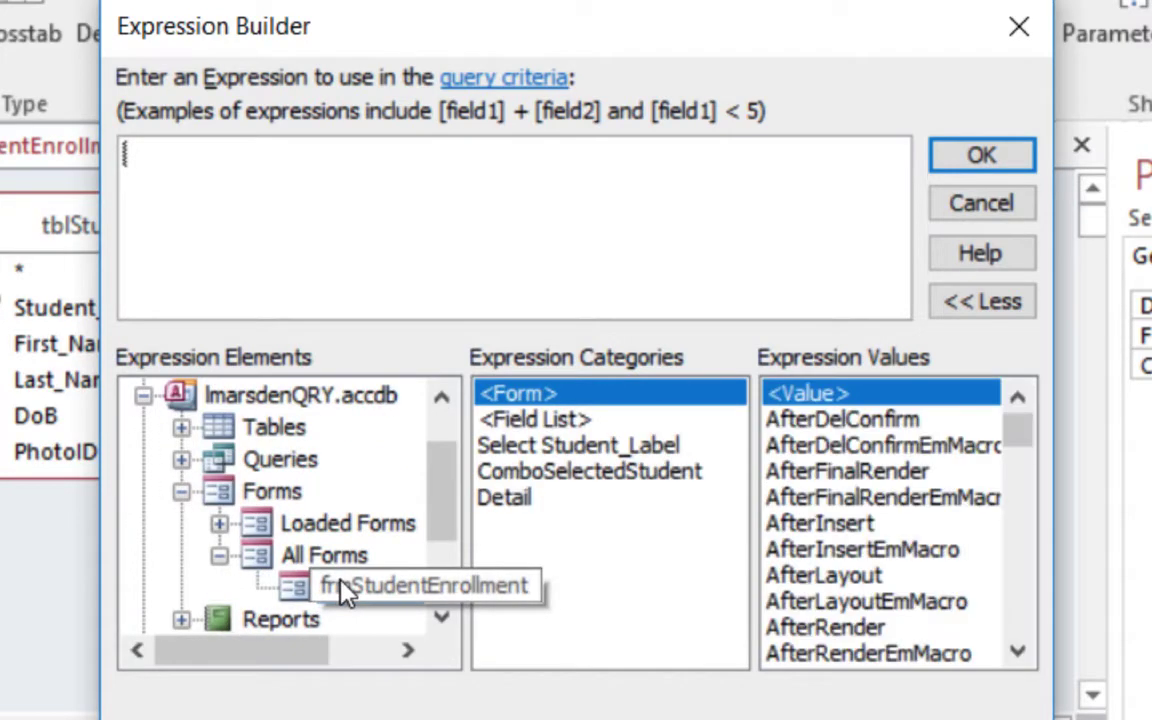
pyautogui.click(597, 472)
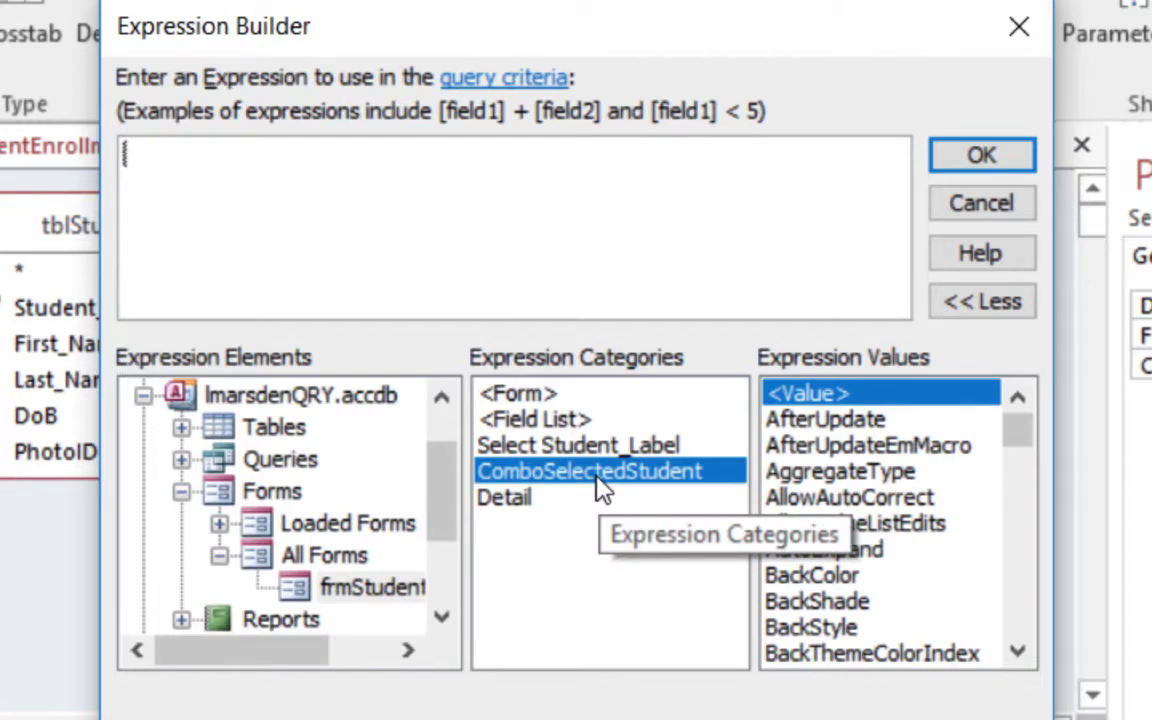
pyautogui.doubleClick(825, 398)
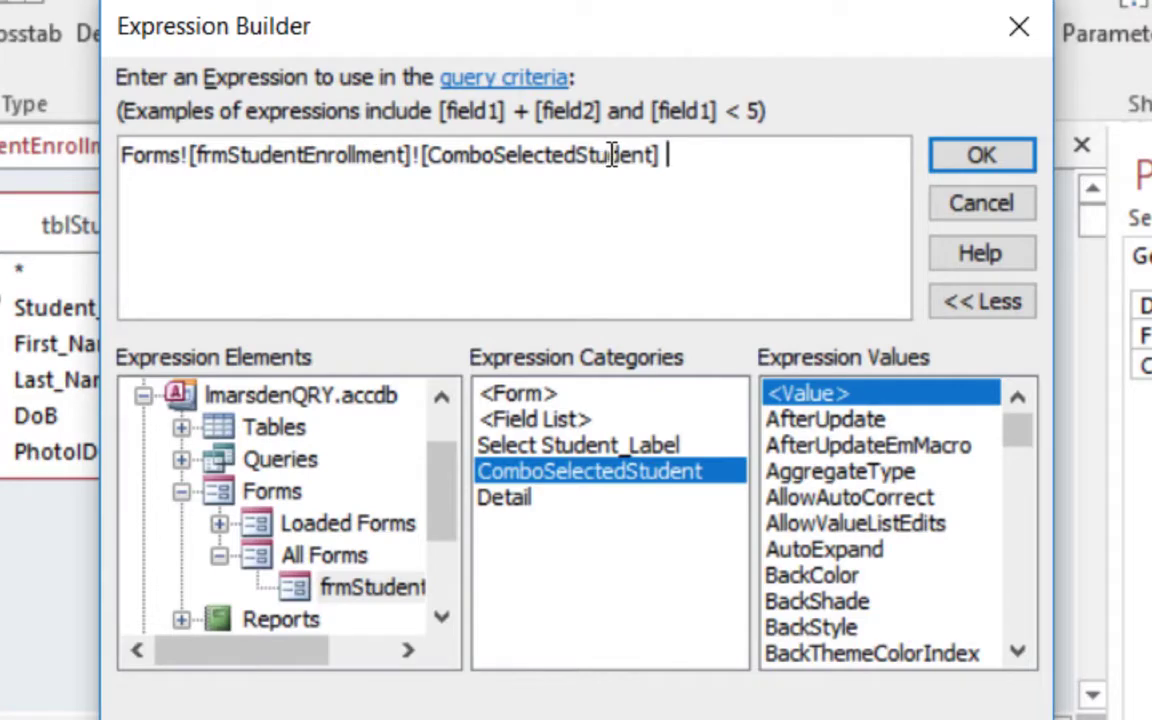
pyautogui.click(975, 160)
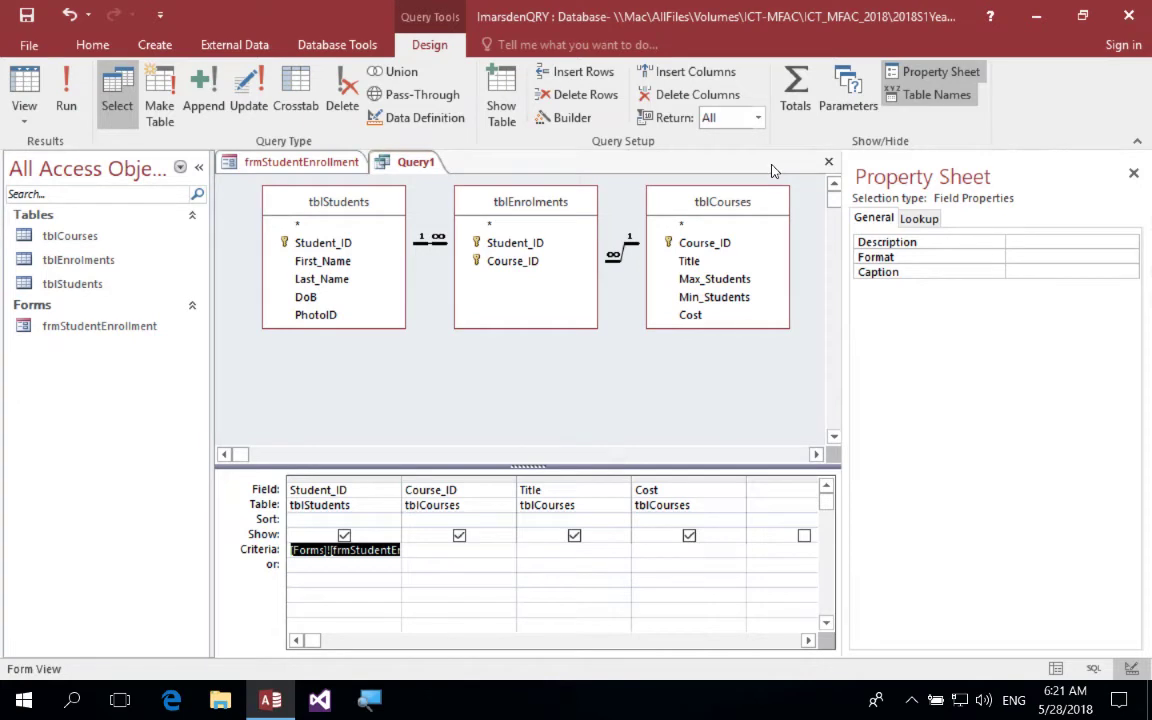
# Save the query as qrySelectedStudent.
pyautogui.hotkey('ctrl', 's')
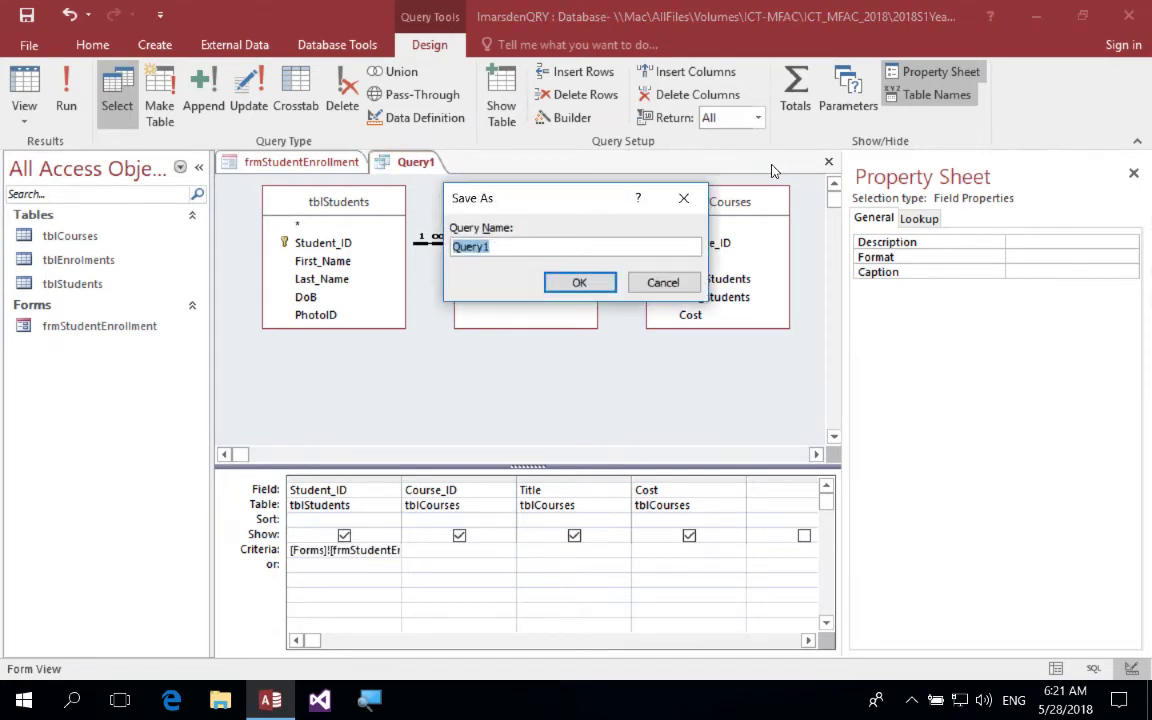
pyautogui.write('qrySelectedStudent')
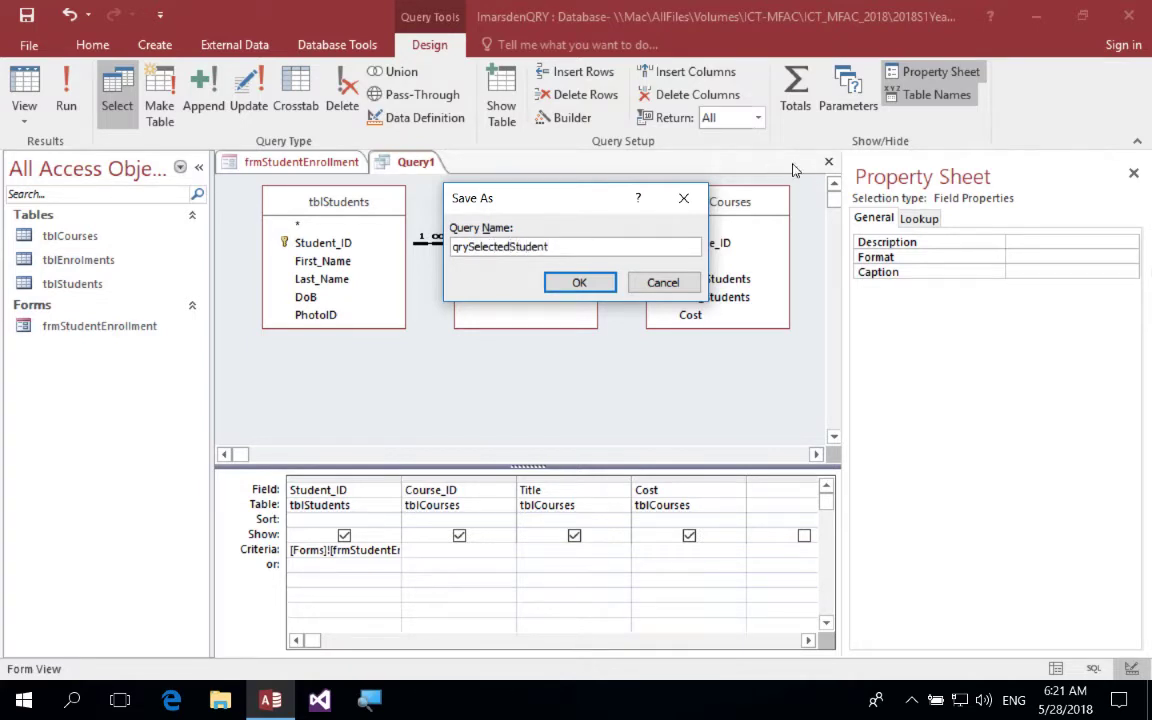
pyautogui.click(578, 282)
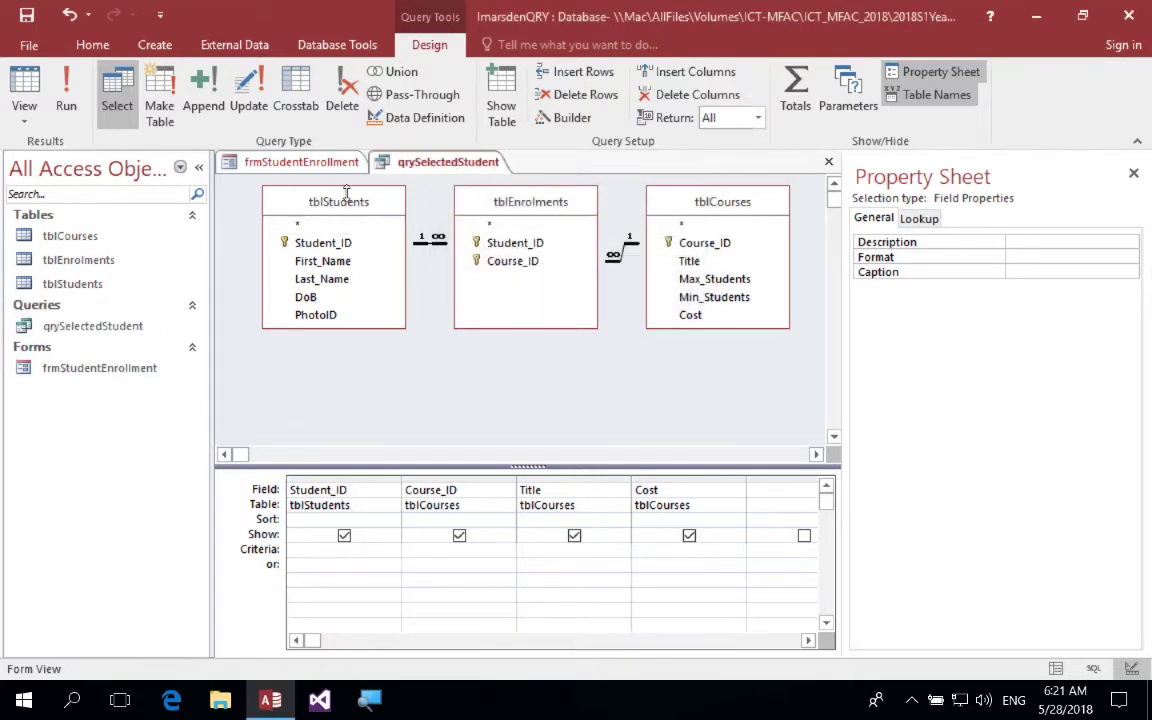
# Select student 7 in frmStudentEnrollment's form view and run qrySelectedStudent to test the form-driven criterion.
pyautogui.click(279, 160)
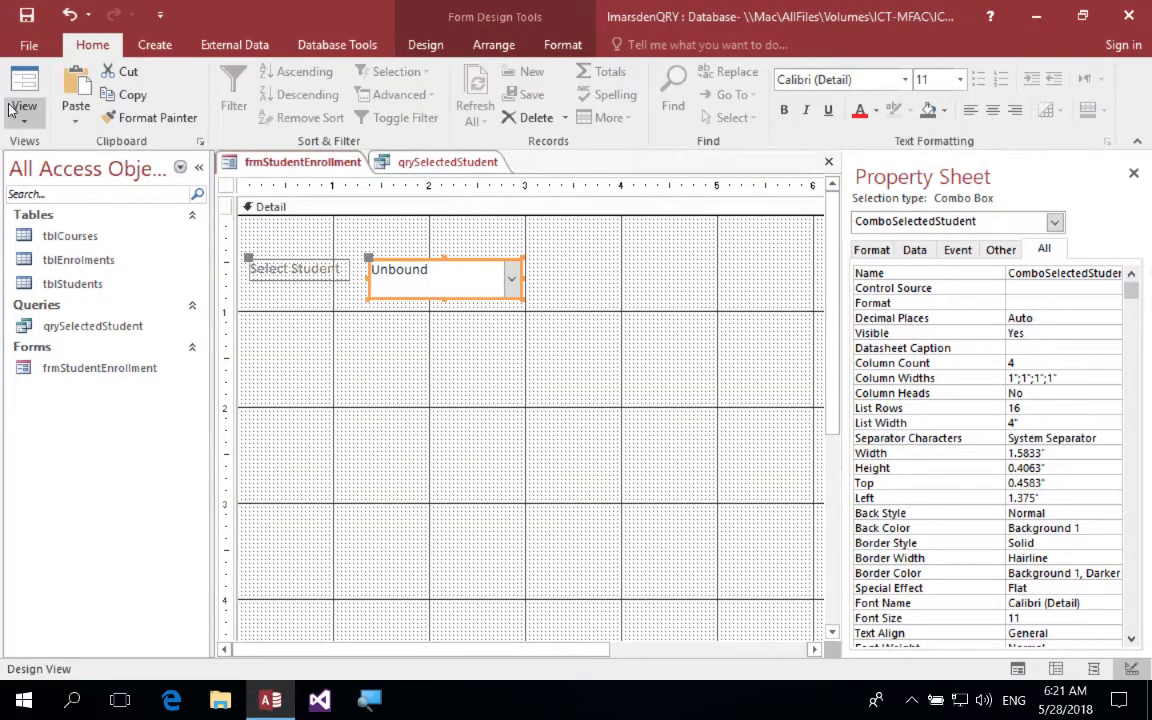
pyautogui.click(12, 108)
pyautogui.click(507, 238)
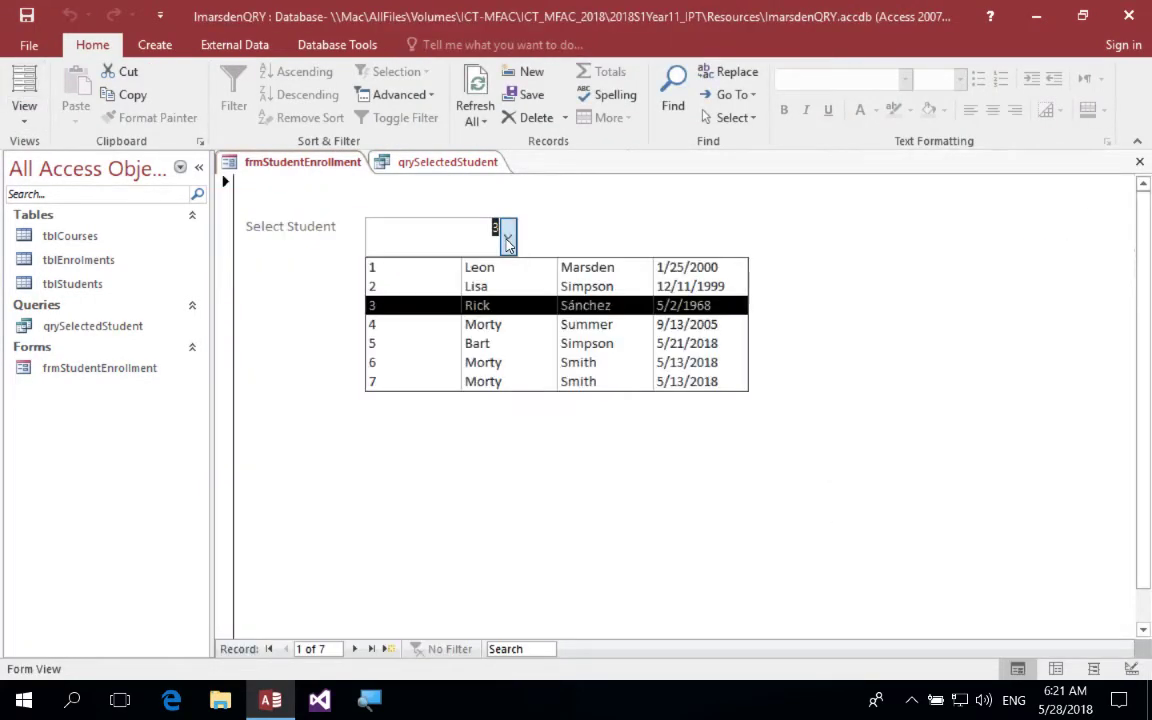
pyautogui.click(488, 380)
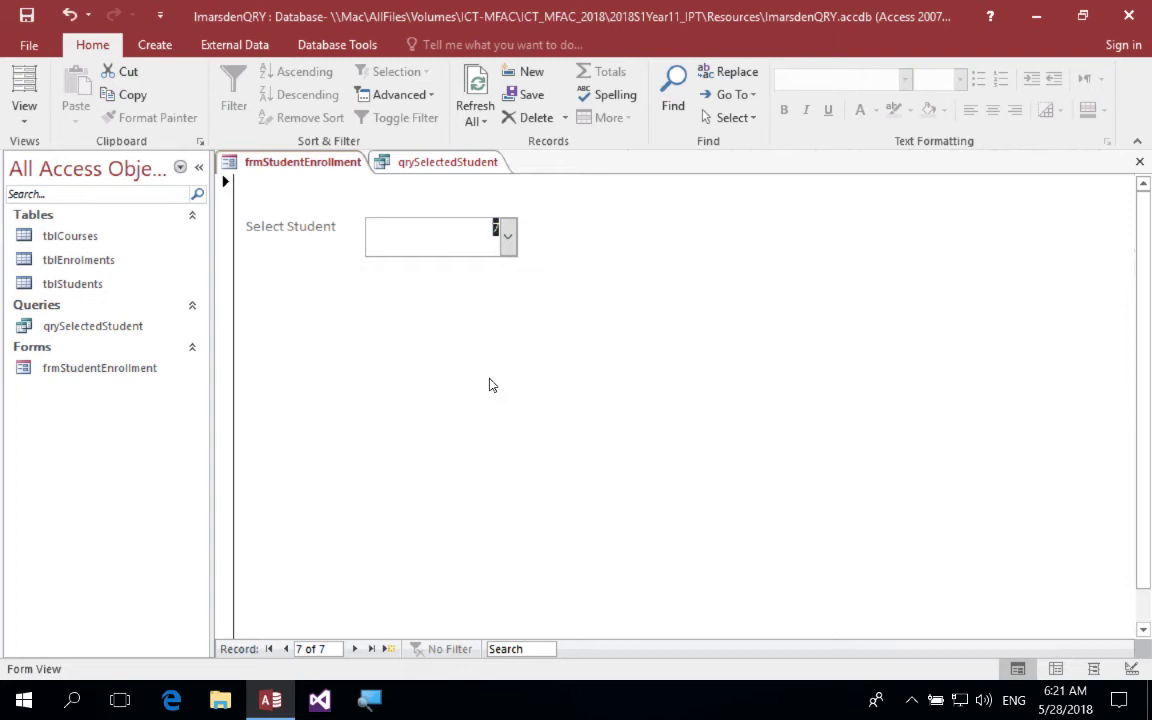
pyautogui.click(447, 162)
pyautogui.click(24, 88)
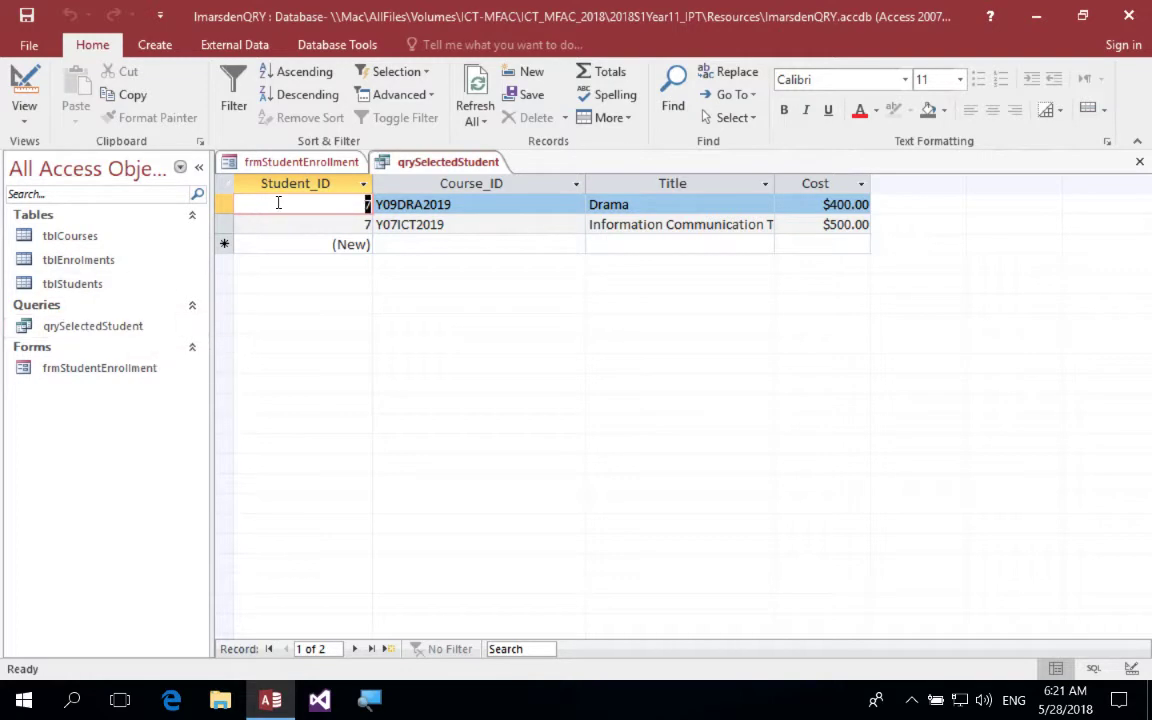
# Select student 3 on the enrollment form and rerun qrySelectedStudent to check that its results follow the selection.
pyautogui.click(292, 162)
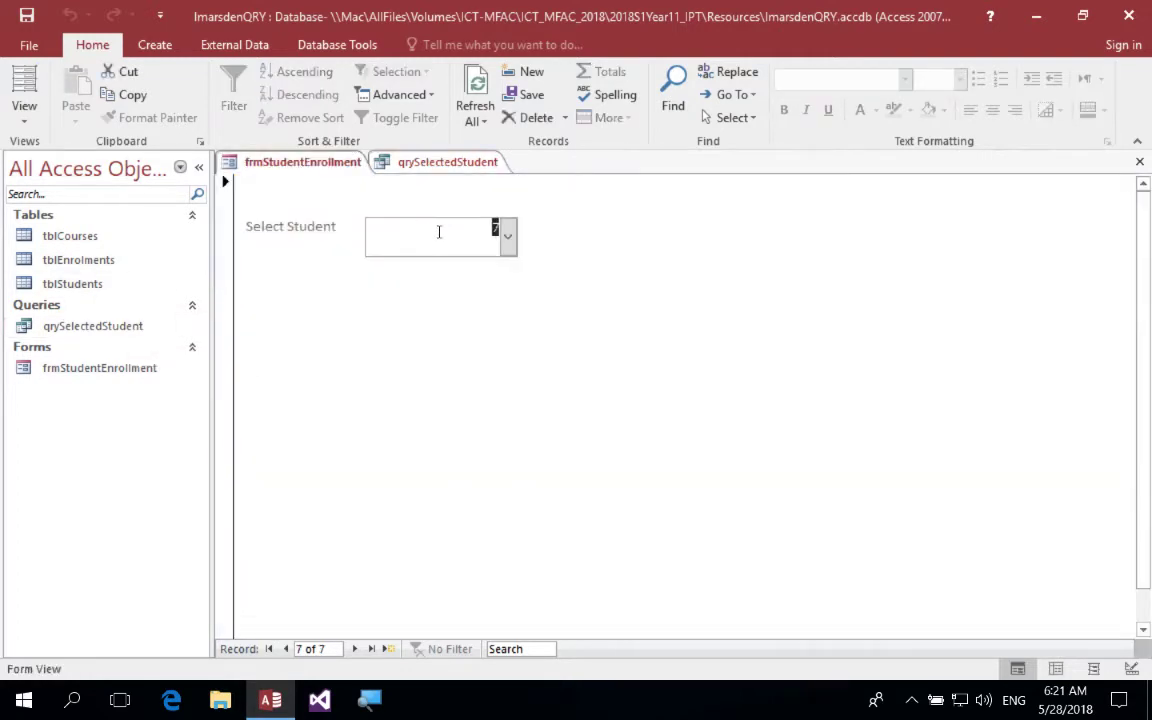
pyautogui.click(508, 237)
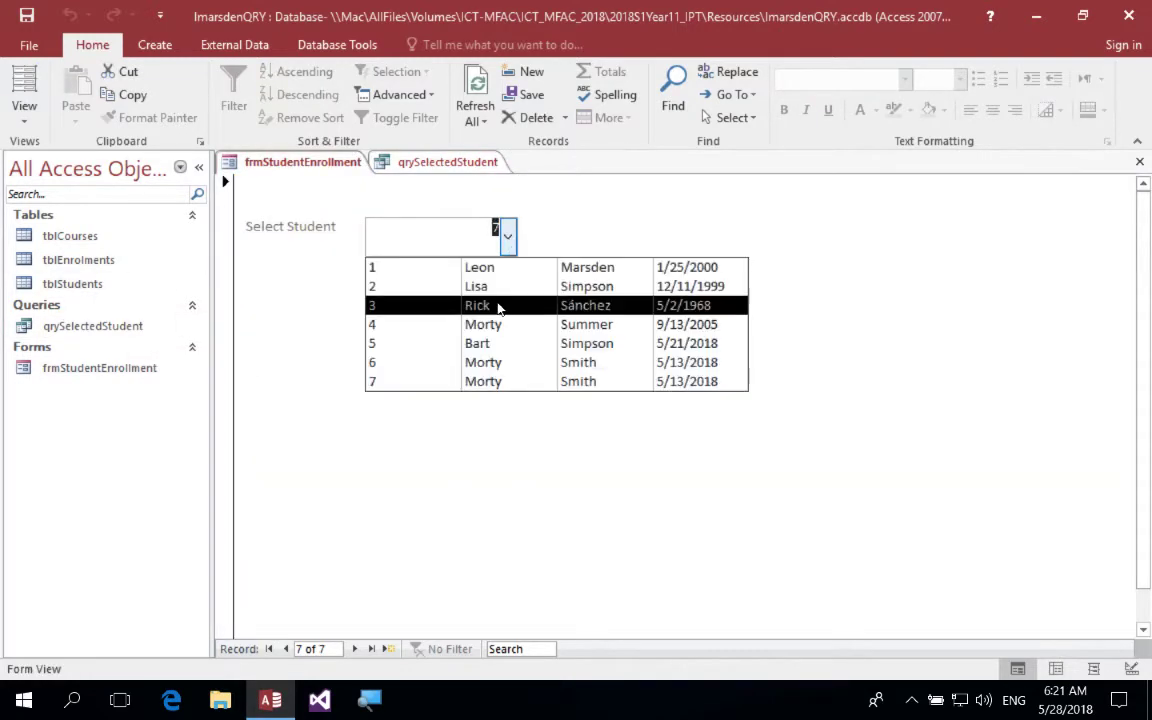
pyautogui.click(500, 309)
pyautogui.click(438, 163)
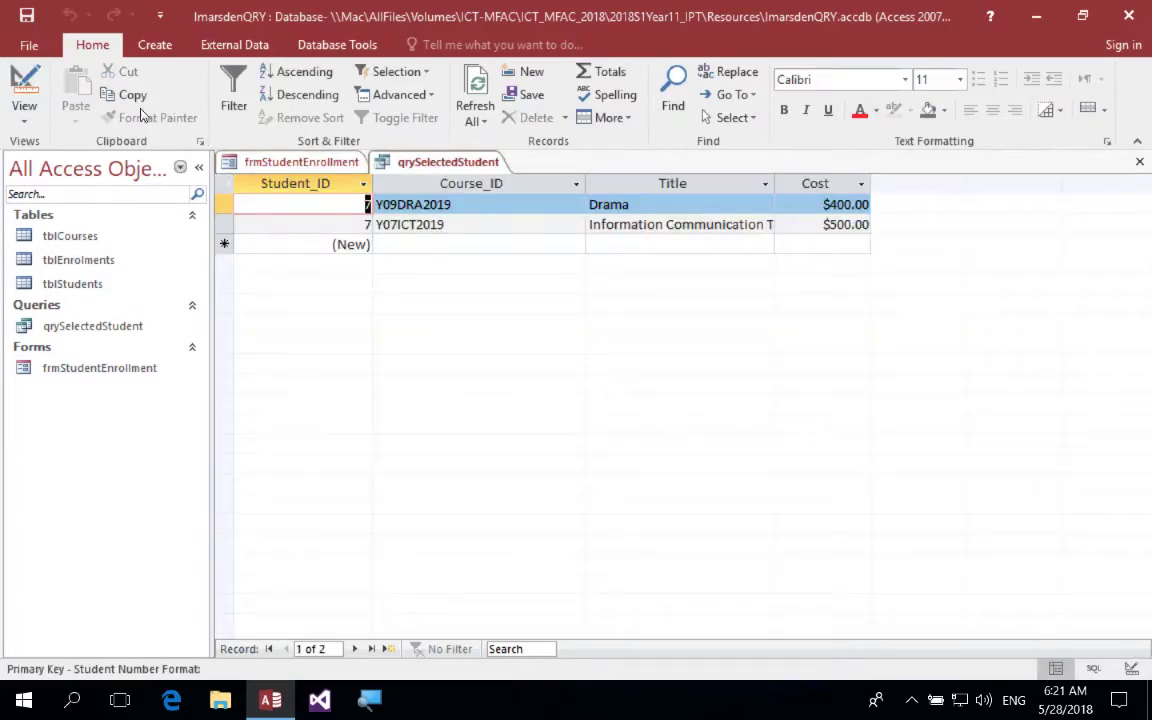
pyautogui.click(18, 80)
pyautogui.click(19, 81)
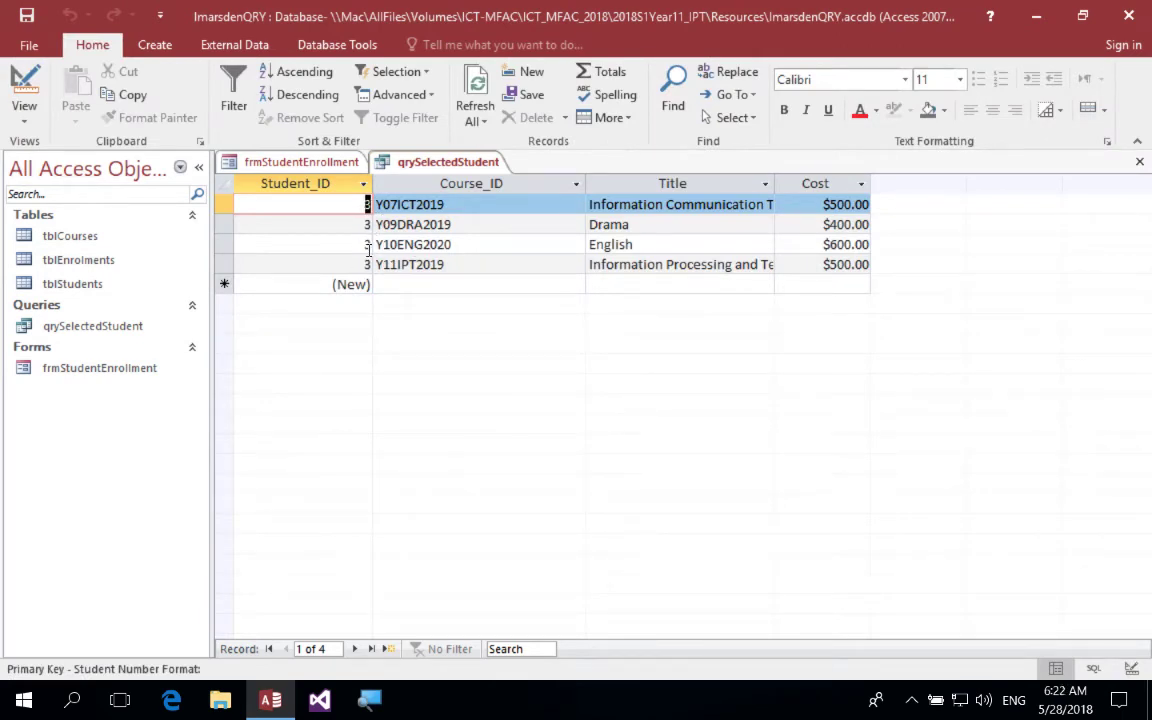
# Compare the form's selected student with the query results and close qrySelectedStudent.
pyautogui.click(300, 161)
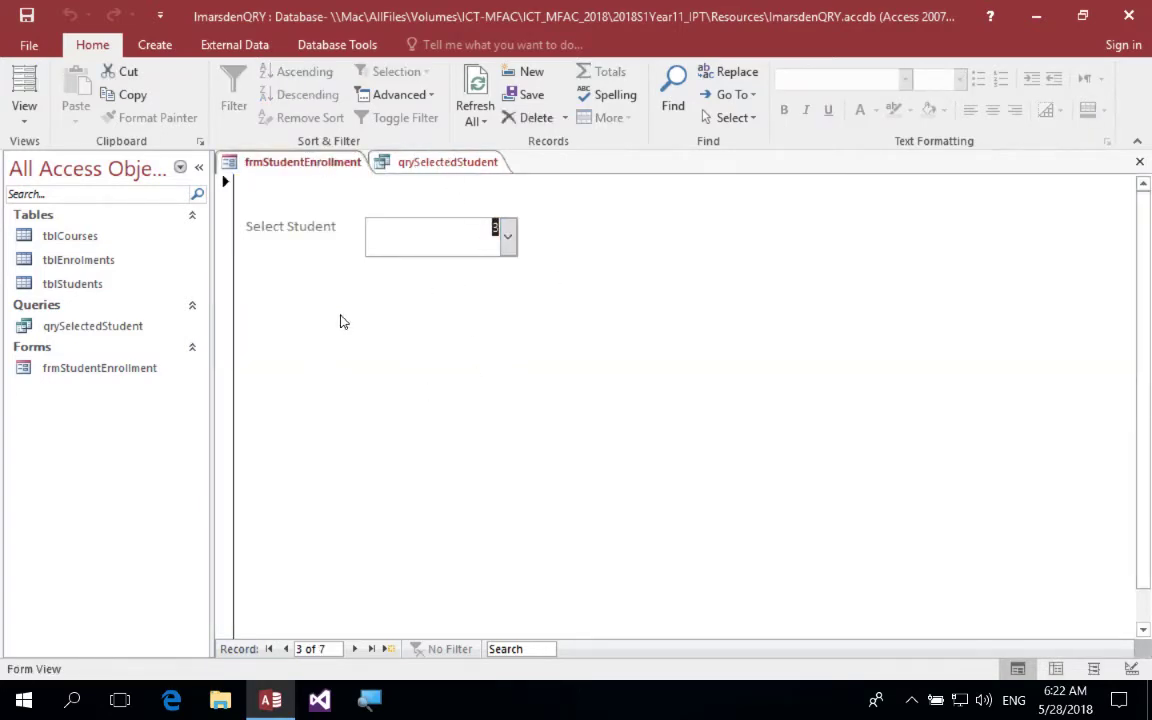
pyautogui.click(440, 161)
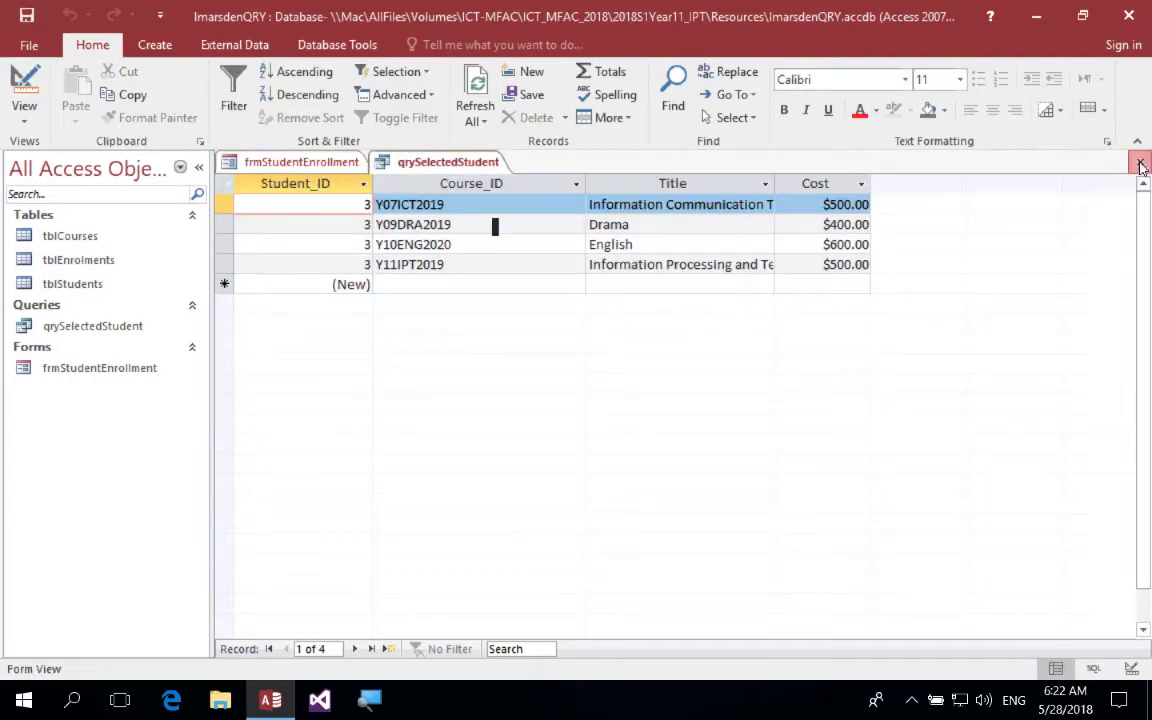
pyautogui.click(1139, 161)
# Start a Form Wizard form based on qrySelectedStudent and include Student_ID, Course_ID, Title and Cost.
pyautogui.click(86, 326)
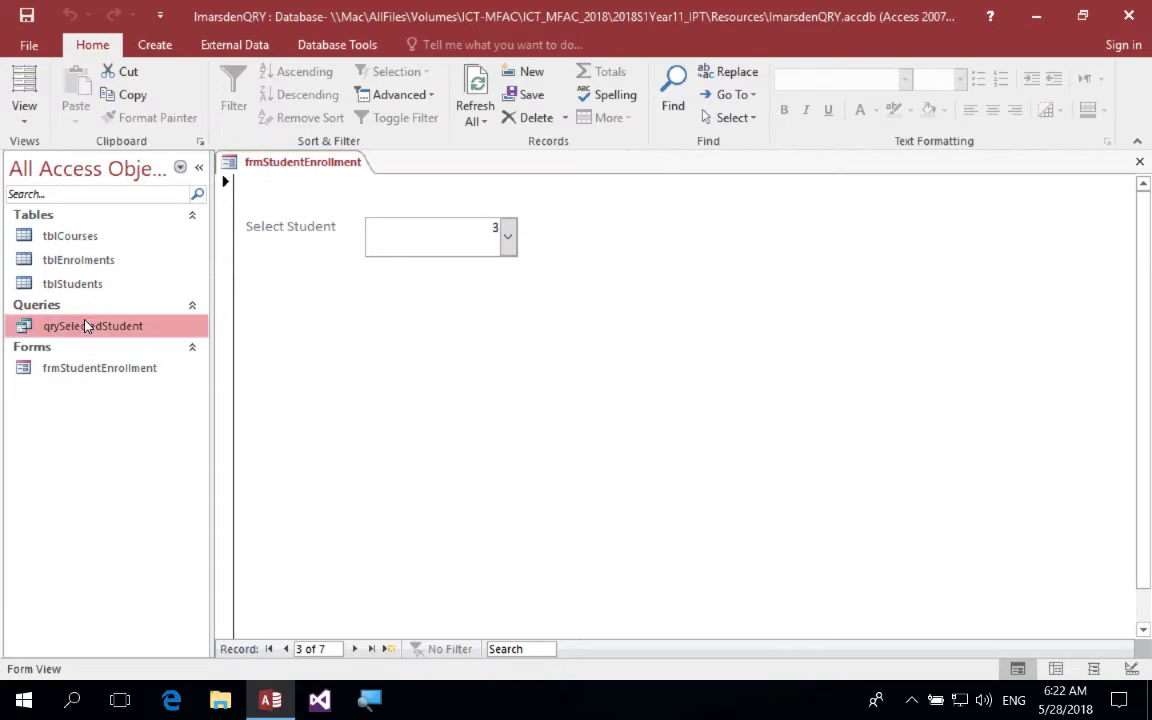
pyautogui.click(156, 47)
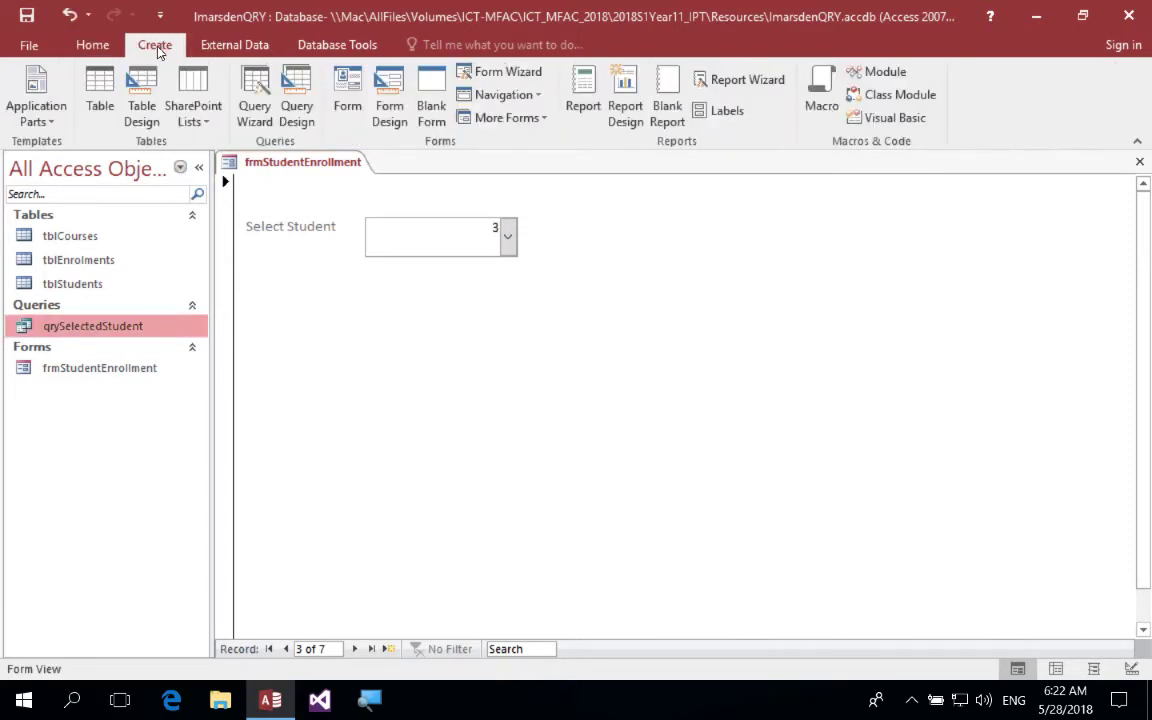
pyautogui.click(491, 76)
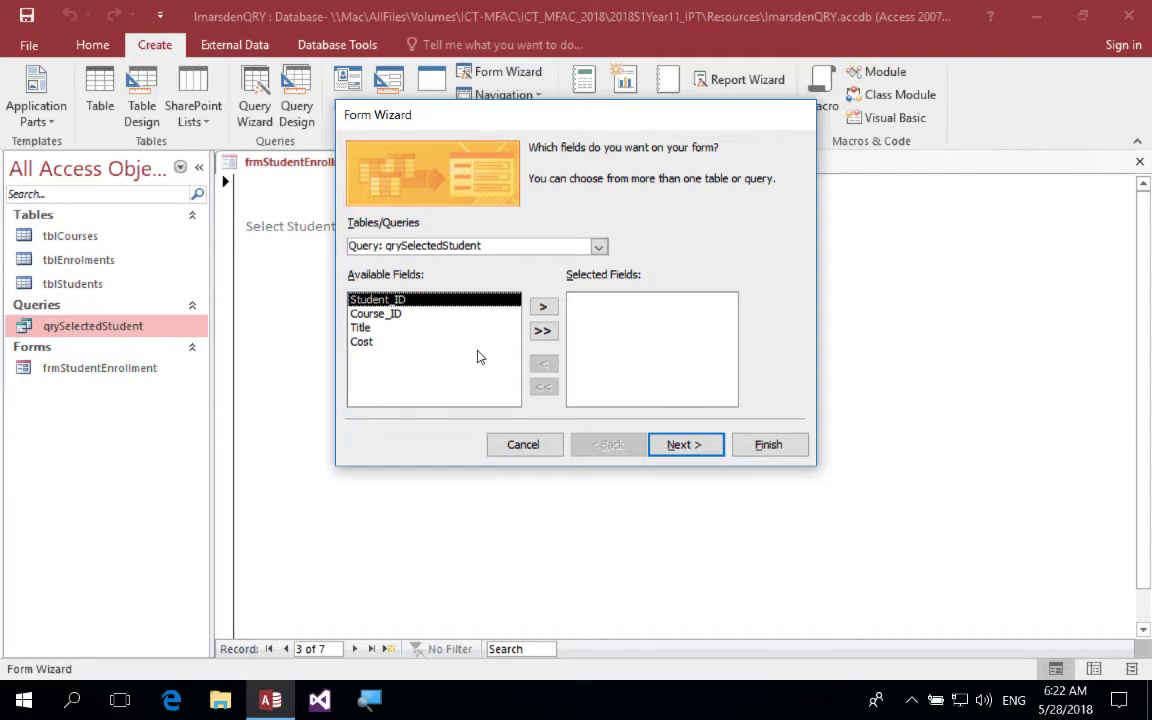
pyautogui.click(544, 308)
pyautogui.click(544, 308)
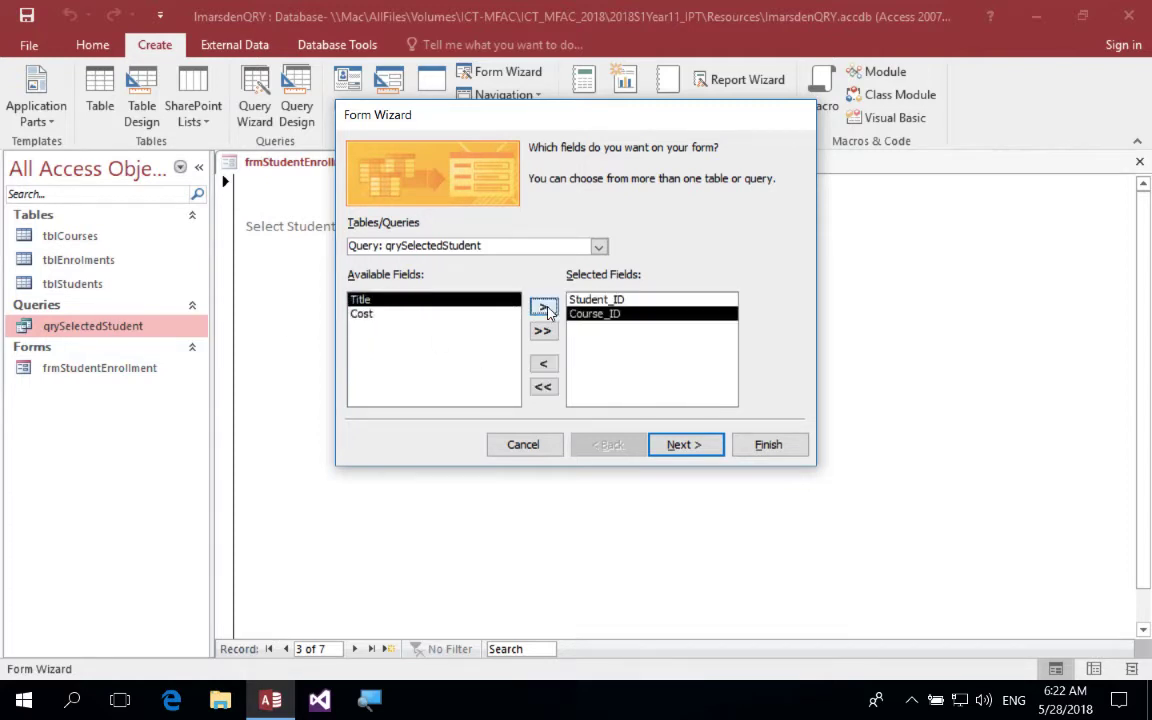
pyautogui.click(544, 308)
pyautogui.click(544, 308)
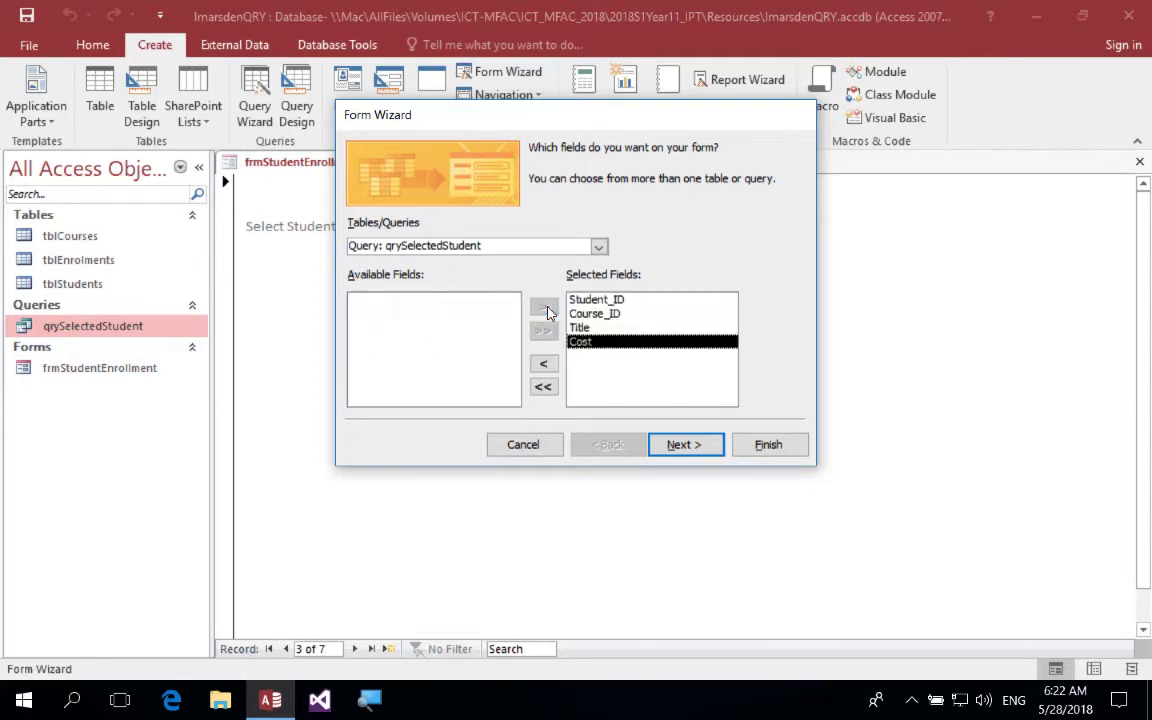
# Give the new form a tabular layout, title it sfrmSelectedStudent, finish the wizard and close the form.
pyautogui.click(678, 444)
pyautogui.click(643, 230)
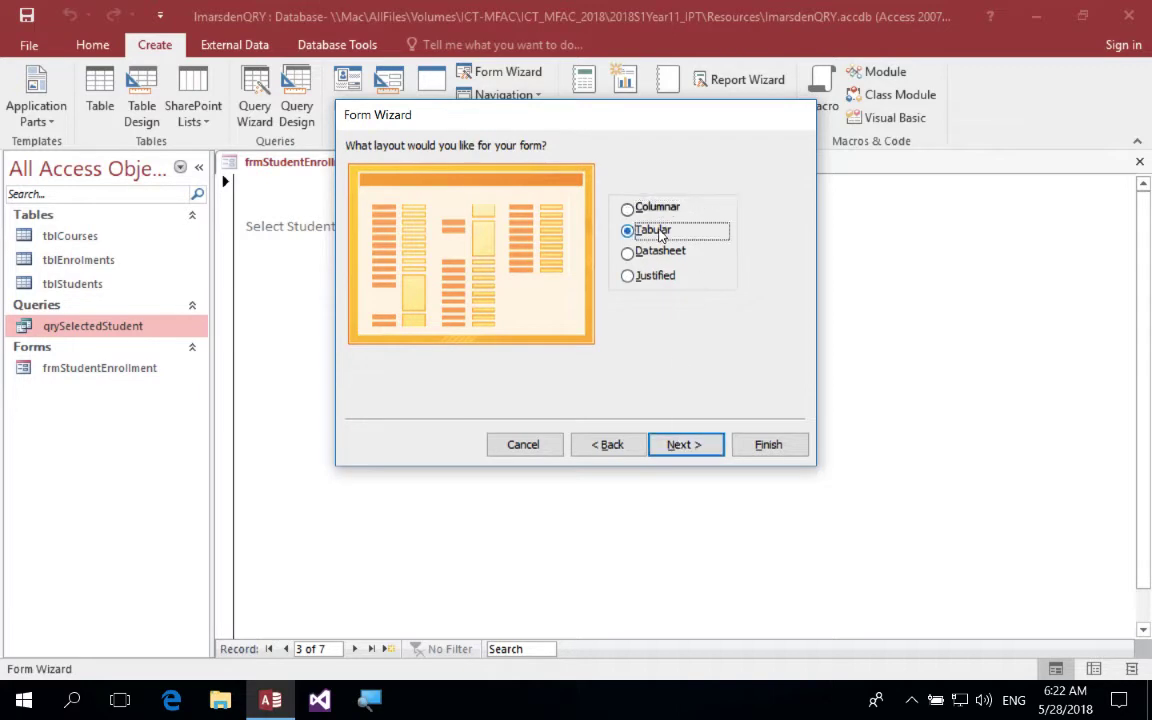
pyautogui.click(681, 442)
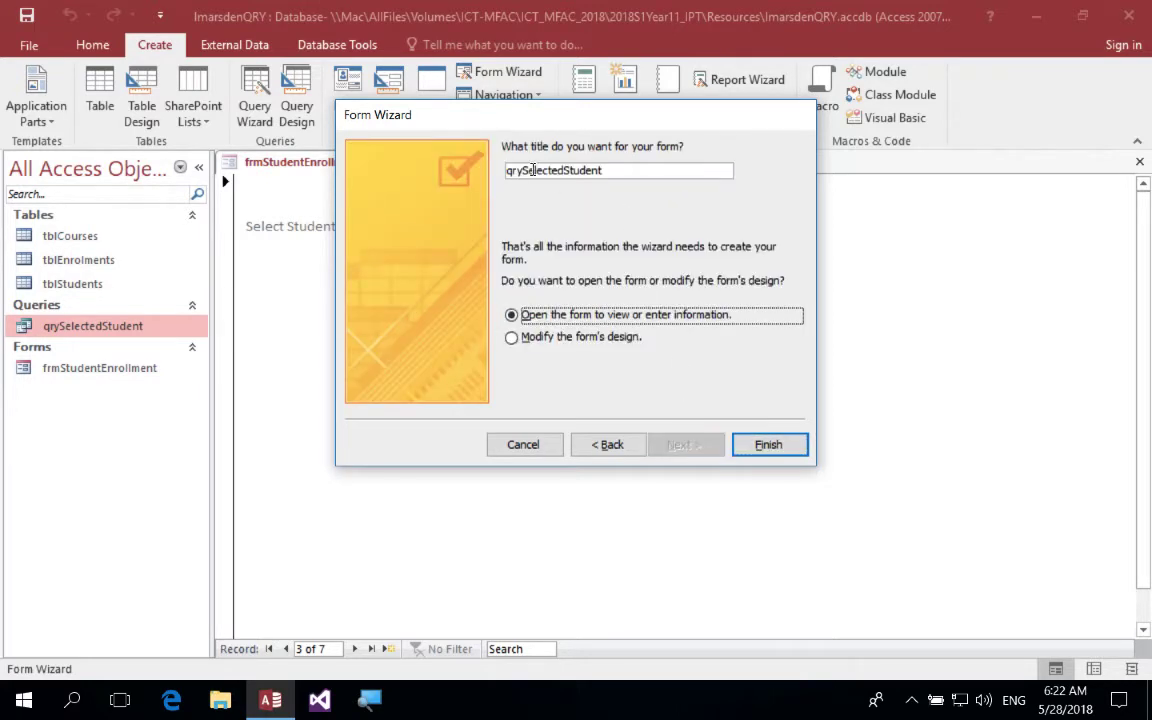
pyautogui.moveTo(524, 171); pyautogui.dragTo(447, 168)
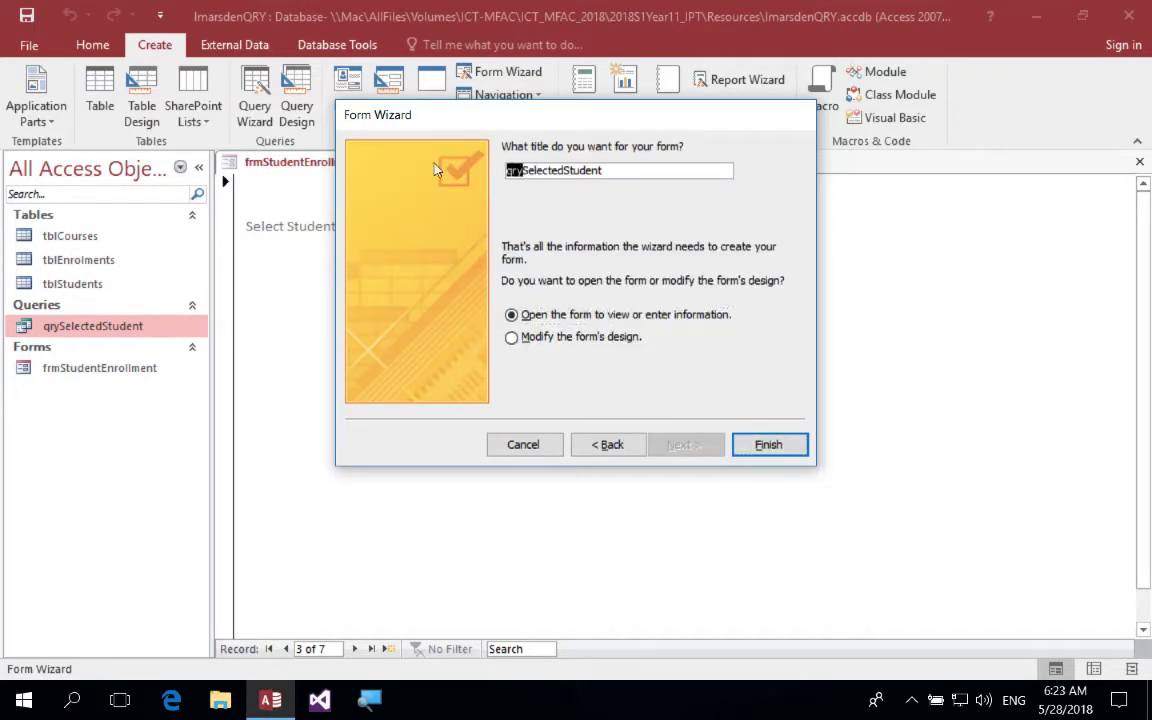
pyautogui.write('sfrm')
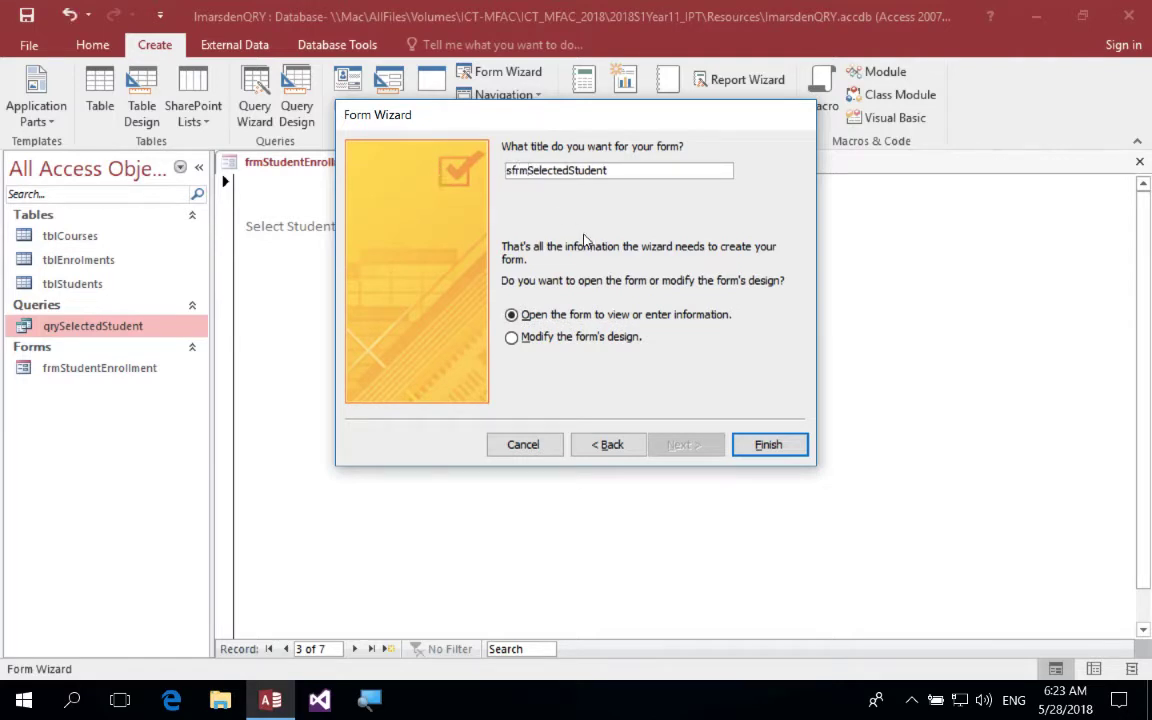
pyautogui.click(770, 444)
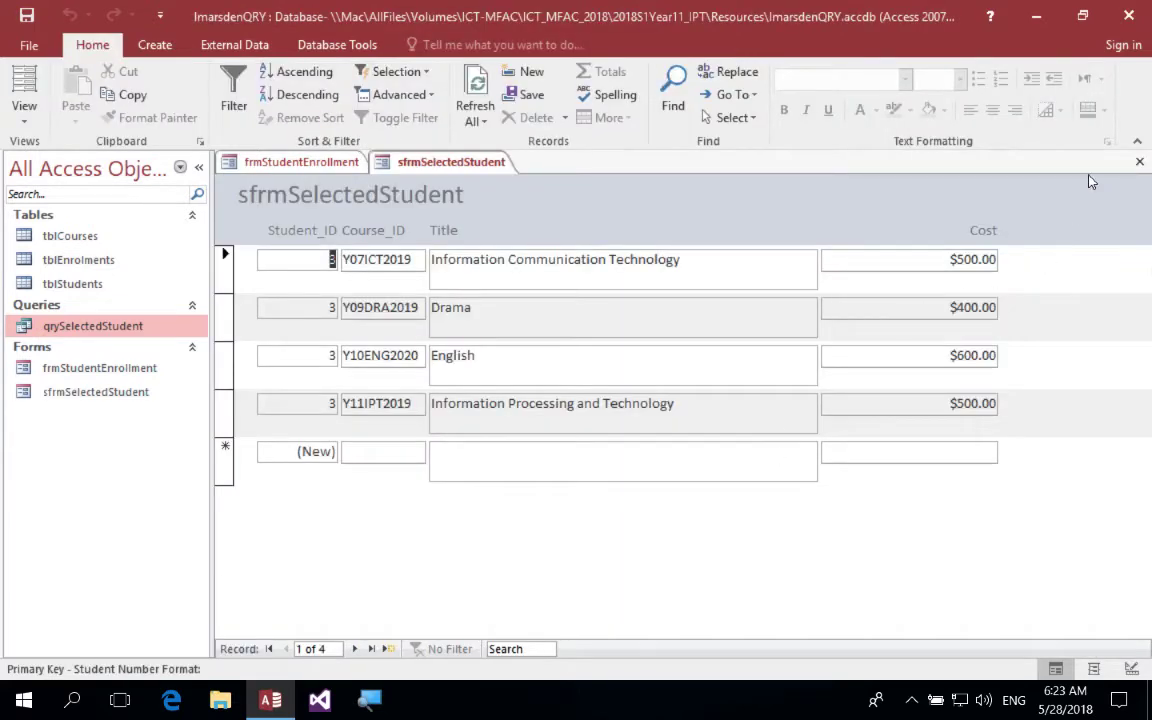
pyautogui.click(1139, 161)
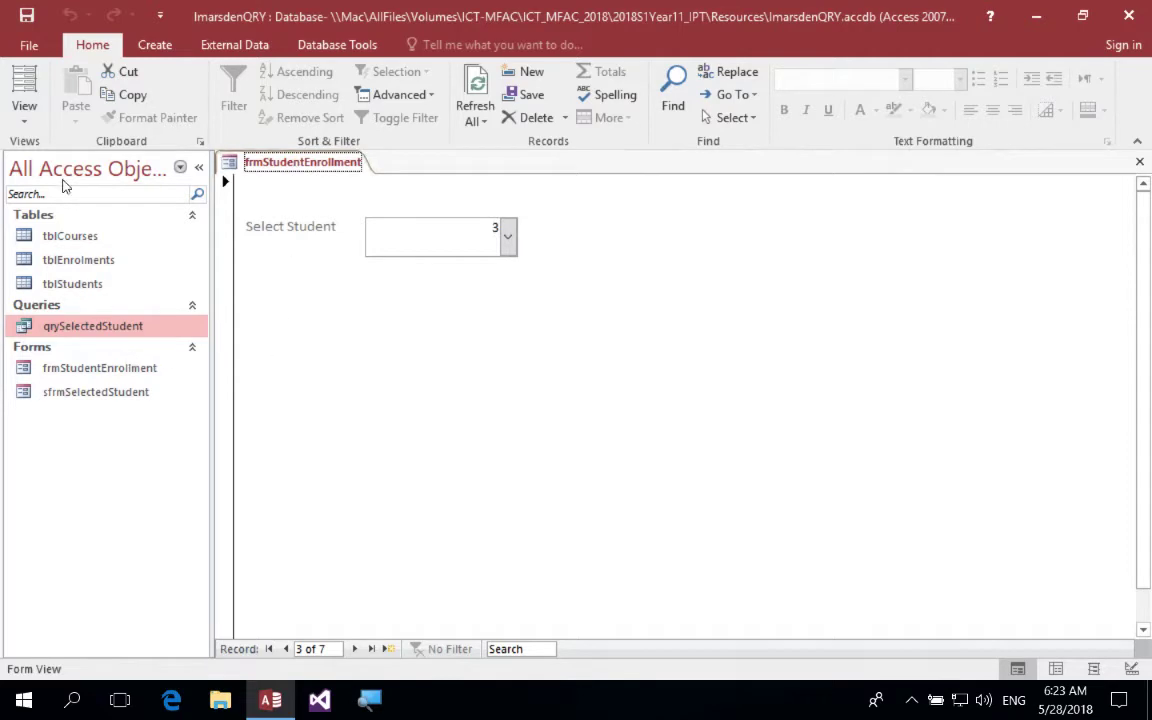
# Embed sfrmSelectedStudent as a subform below the student selector in frmStudentEnrollment's design, stretched to about 3.29" high.
pyautogui.click(27, 113)
pyautogui.click(50, 285)
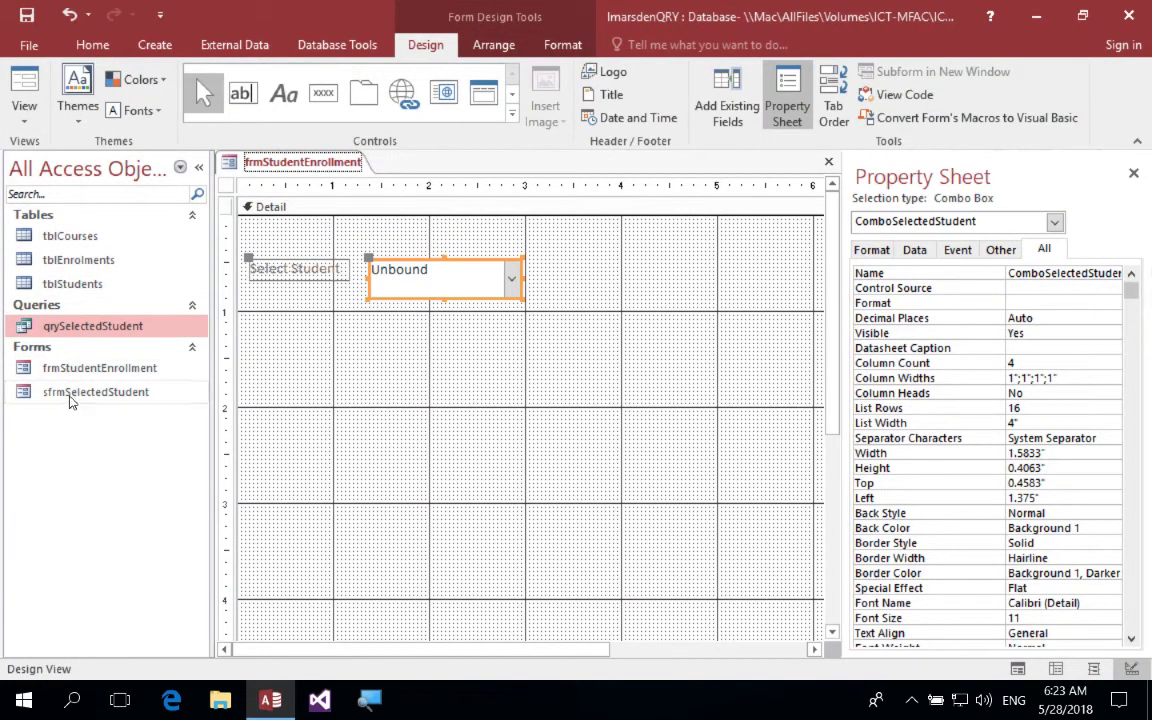
pyautogui.moveTo(72, 392); pyautogui.dragTo(267, 340)
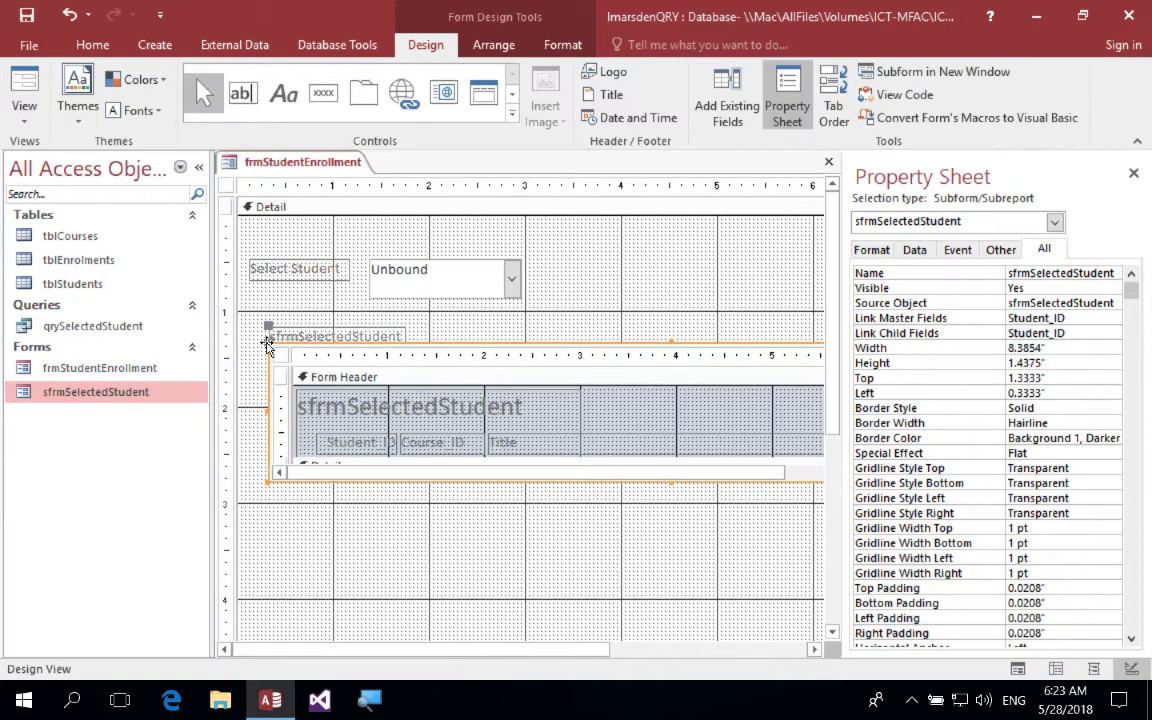
pyautogui.moveTo(424, 337); pyautogui.dragTo(387, 303)
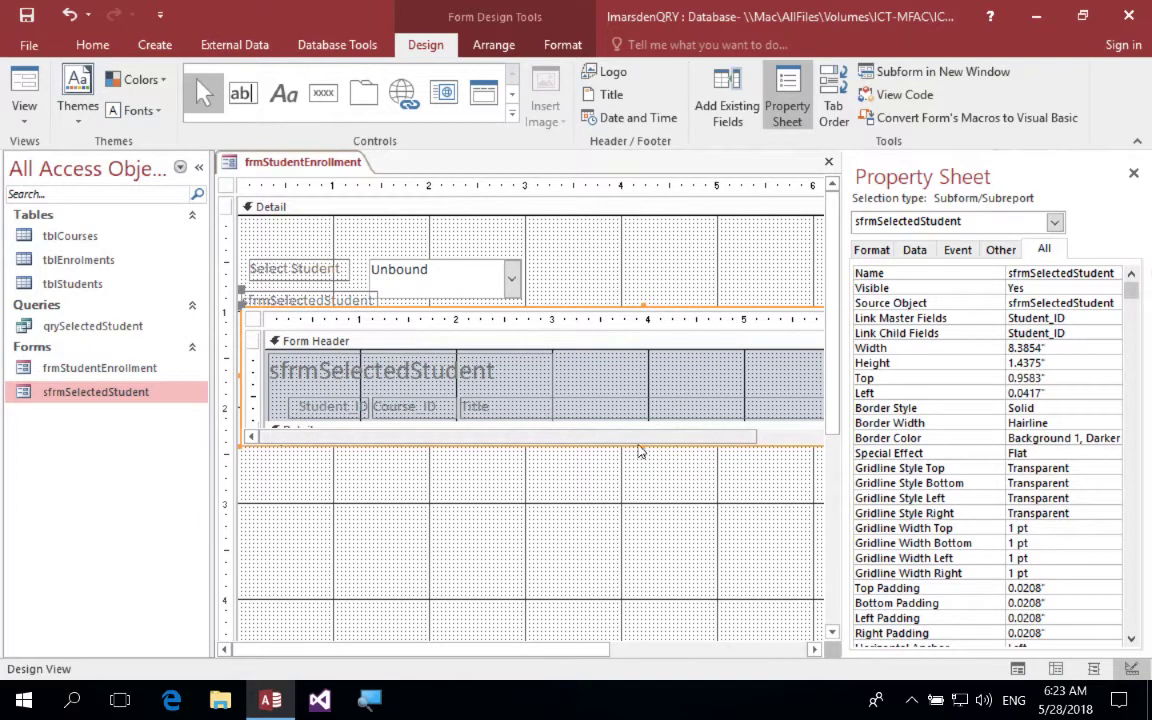
pyautogui.moveTo(642, 444); pyautogui.dragTo(633, 624)
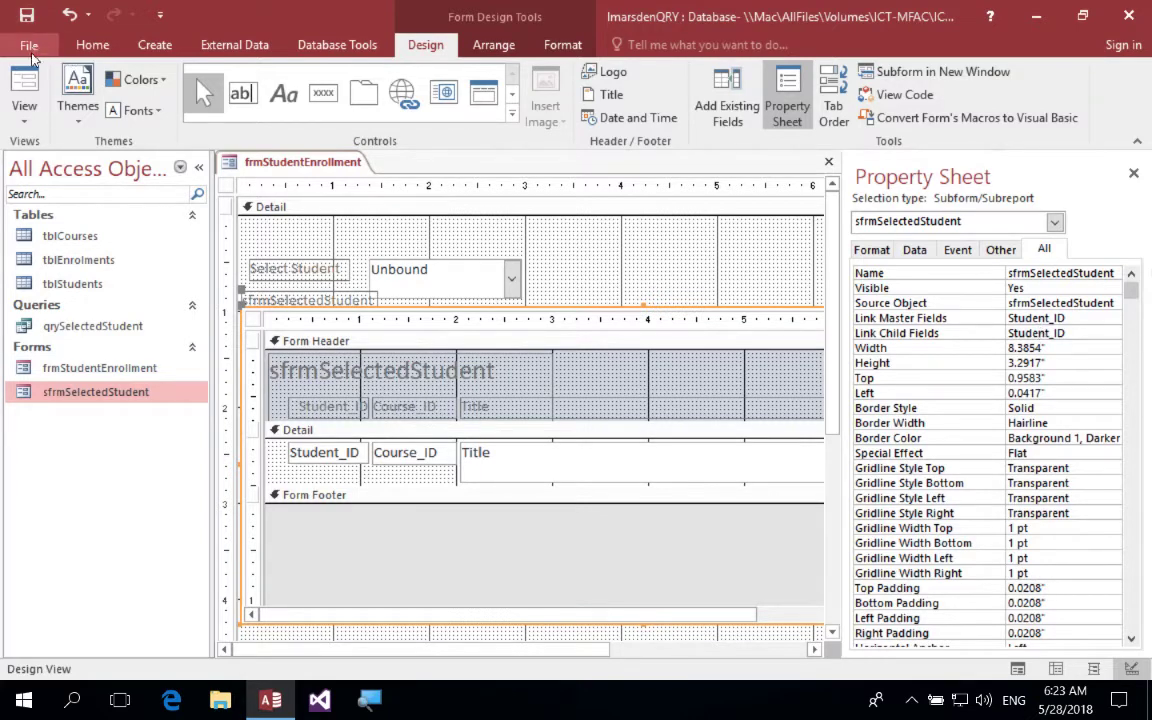
# Test the subform in form view by selecting students 7, 3 and 1 in turn.
pyautogui.click(30, 84)
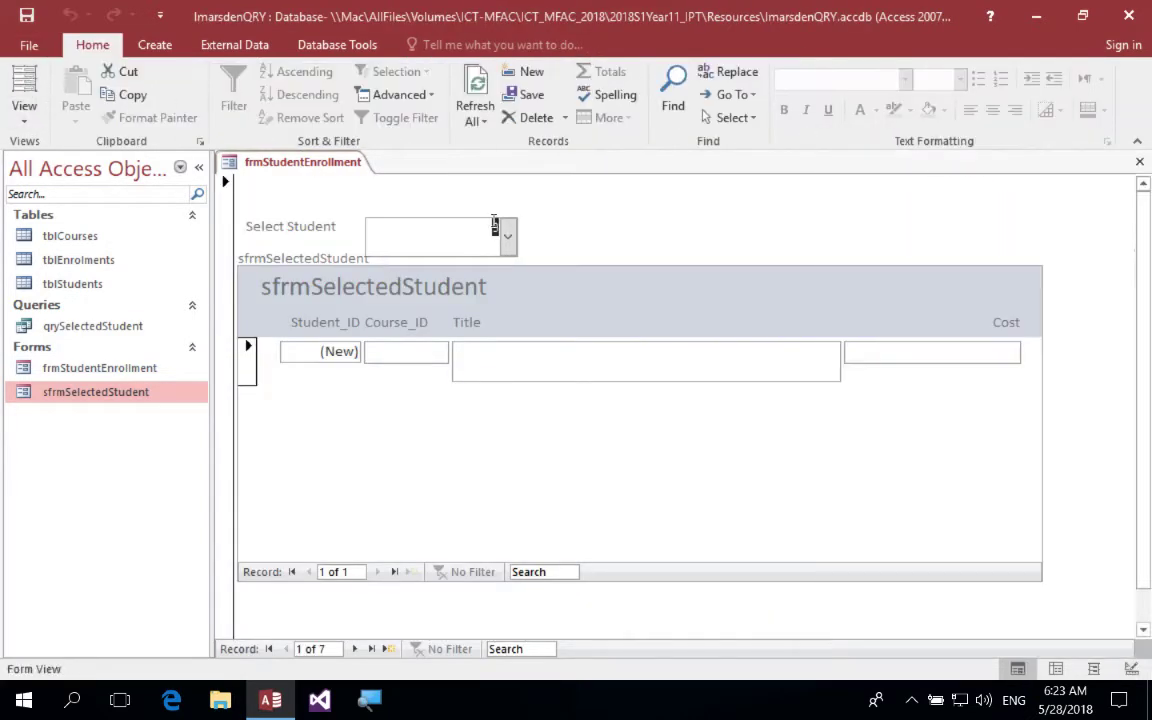
pyautogui.click(507, 235)
pyautogui.click(484, 381)
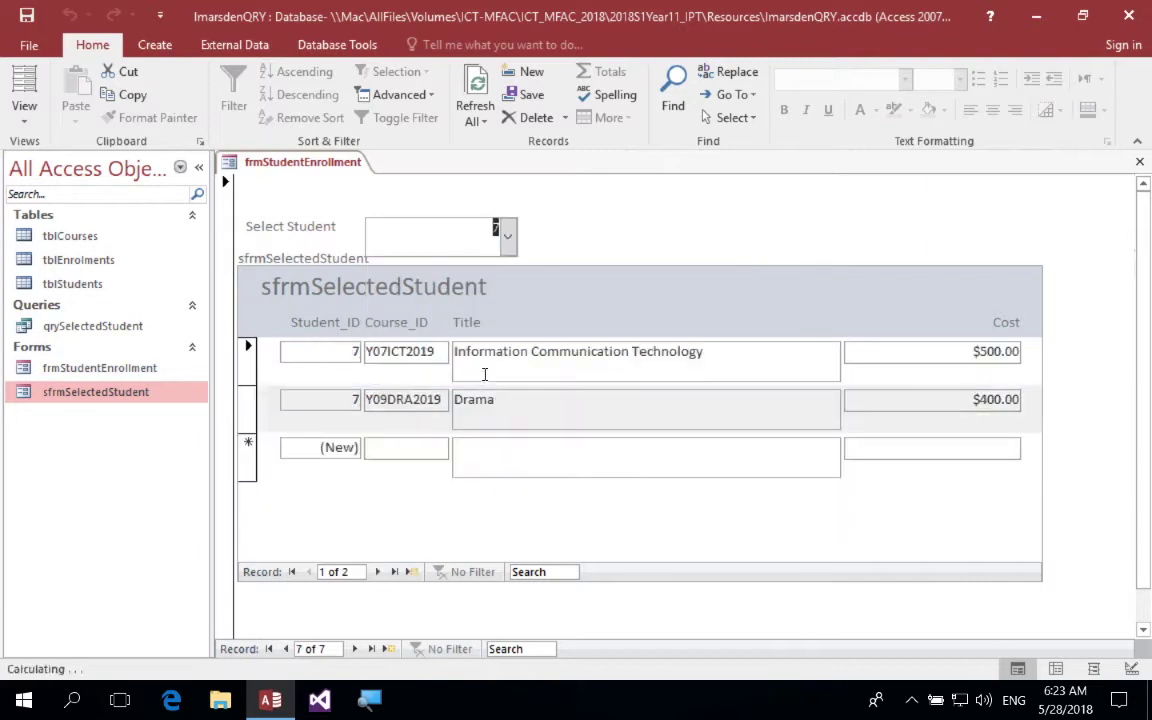
pyautogui.click(508, 235)
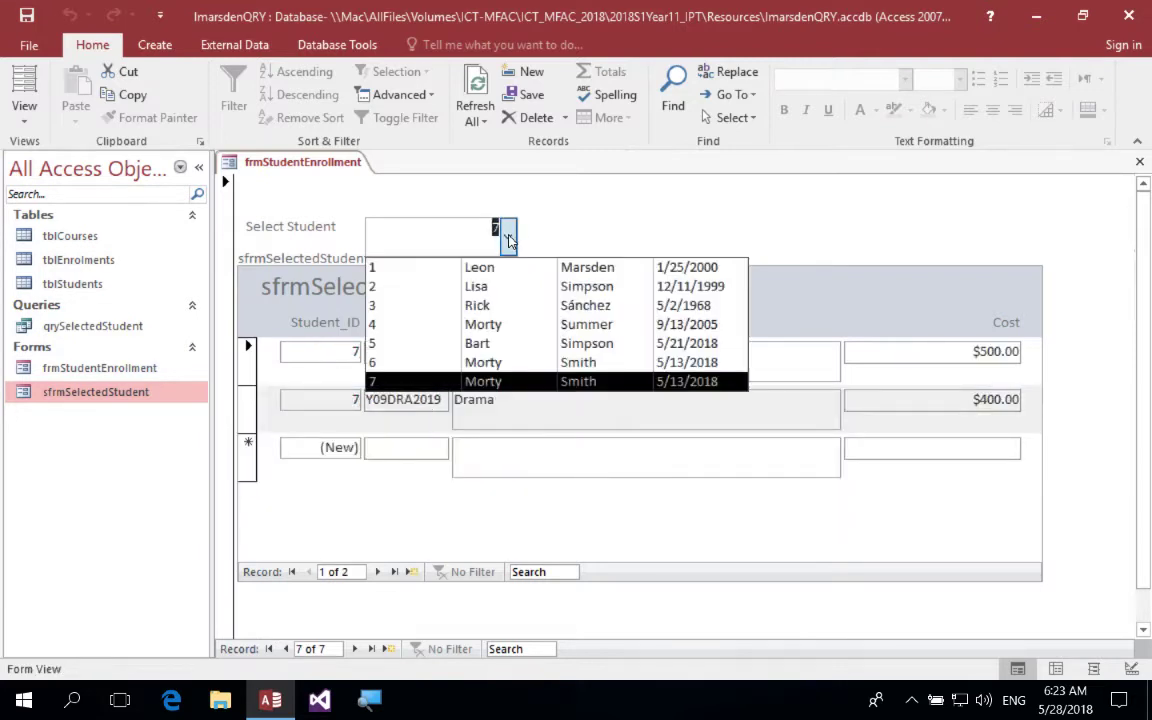
pyautogui.click(484, 305)
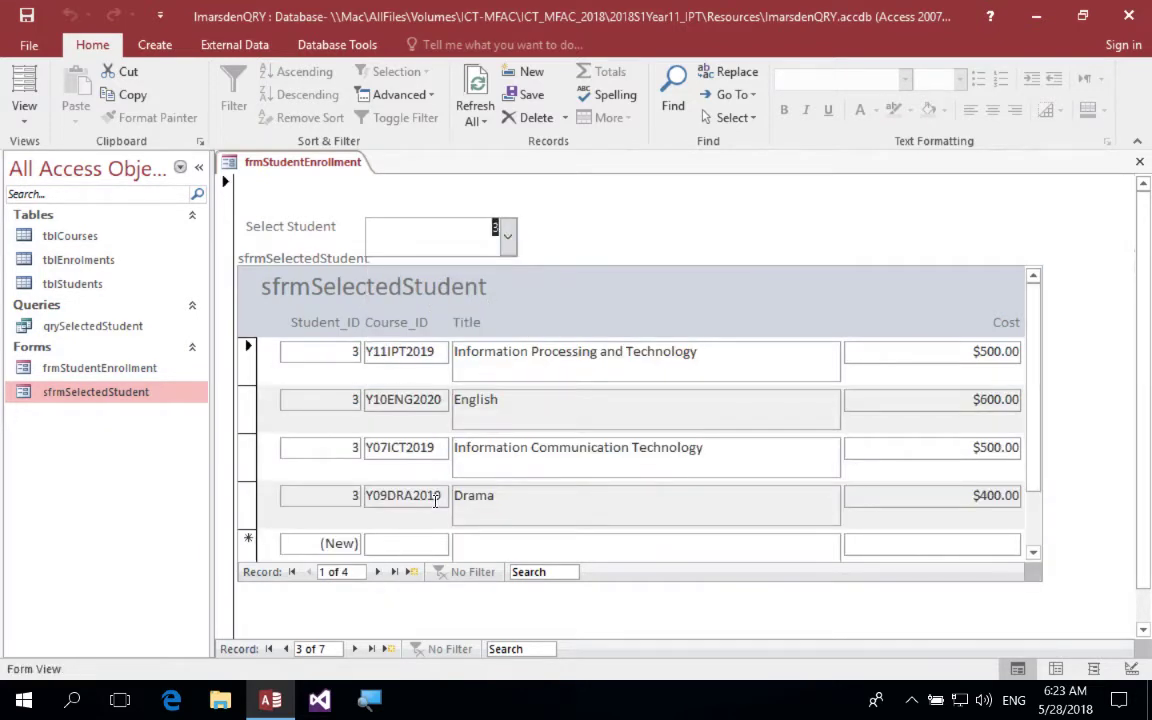
pyautogui.click(509, 238)
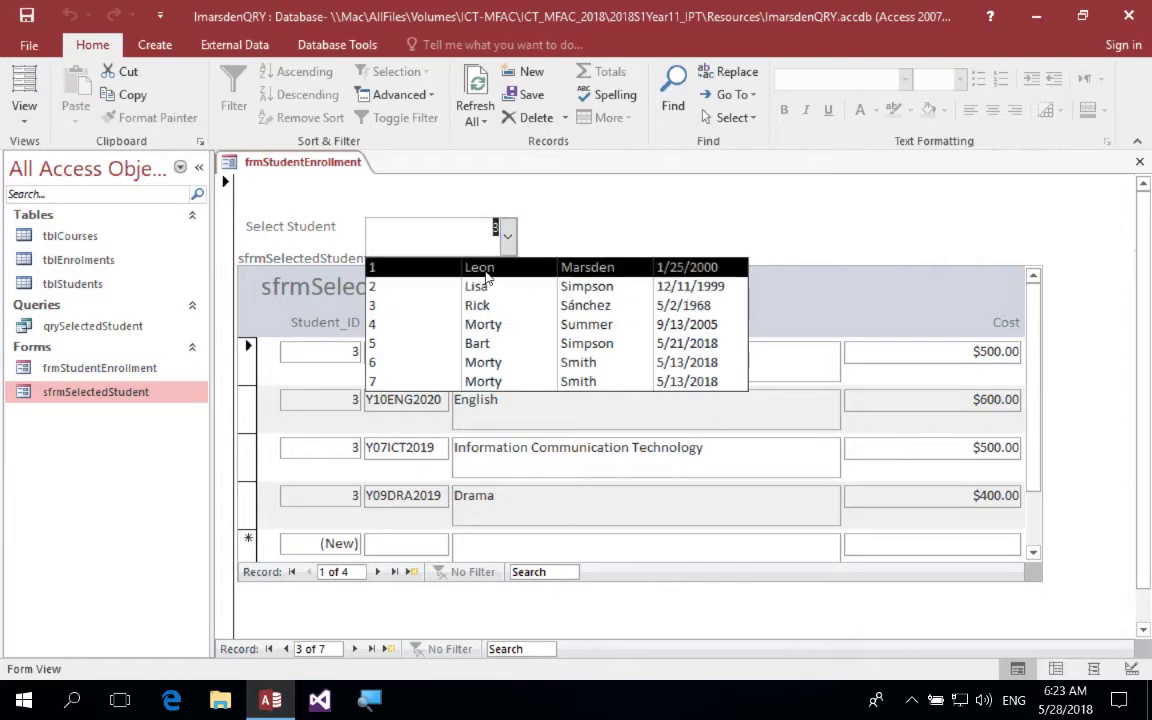
pyautogui.click(440, 267)
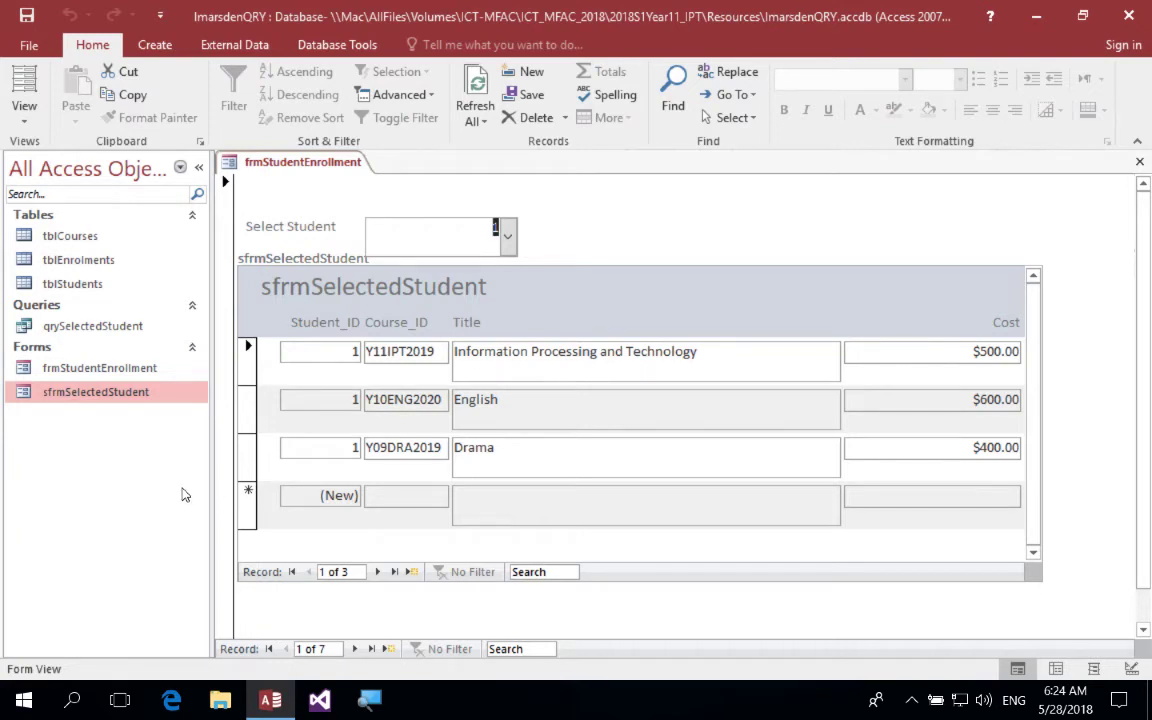
# Start a new report with the Report Wizard and choose the query qrySelectedStudent as its source.
pyautogui.click(136, 41)
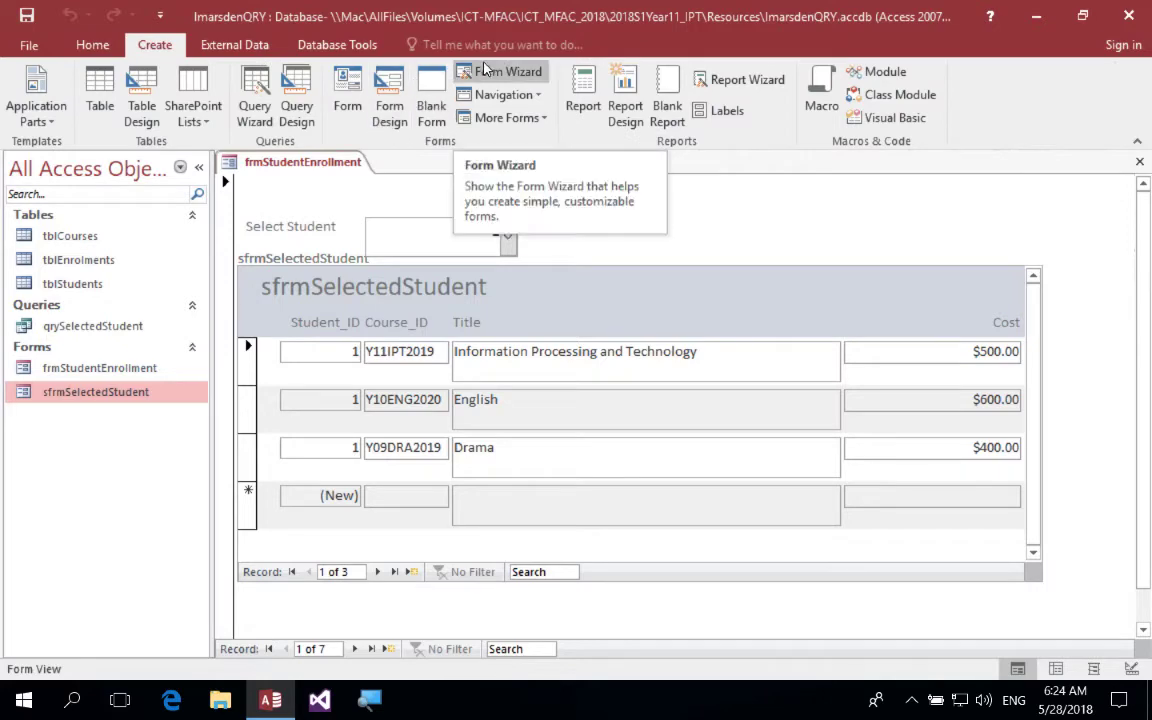
pyautogui.click(721, 78)
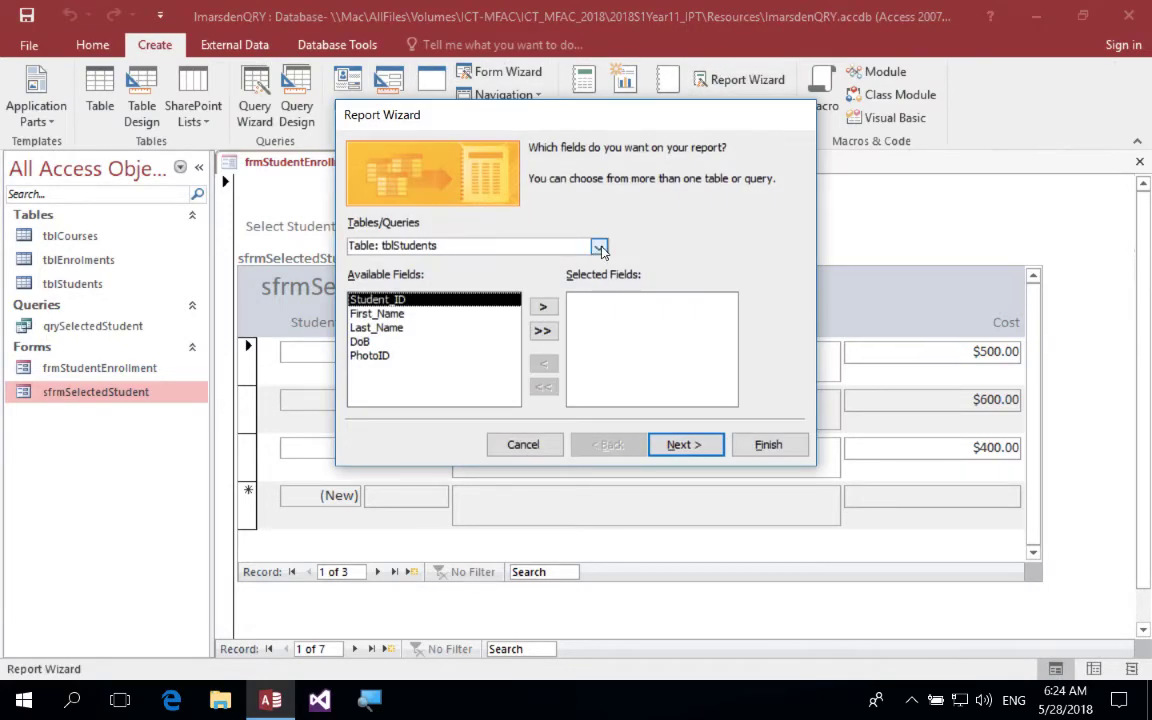
pyautogui.click(599, 247)
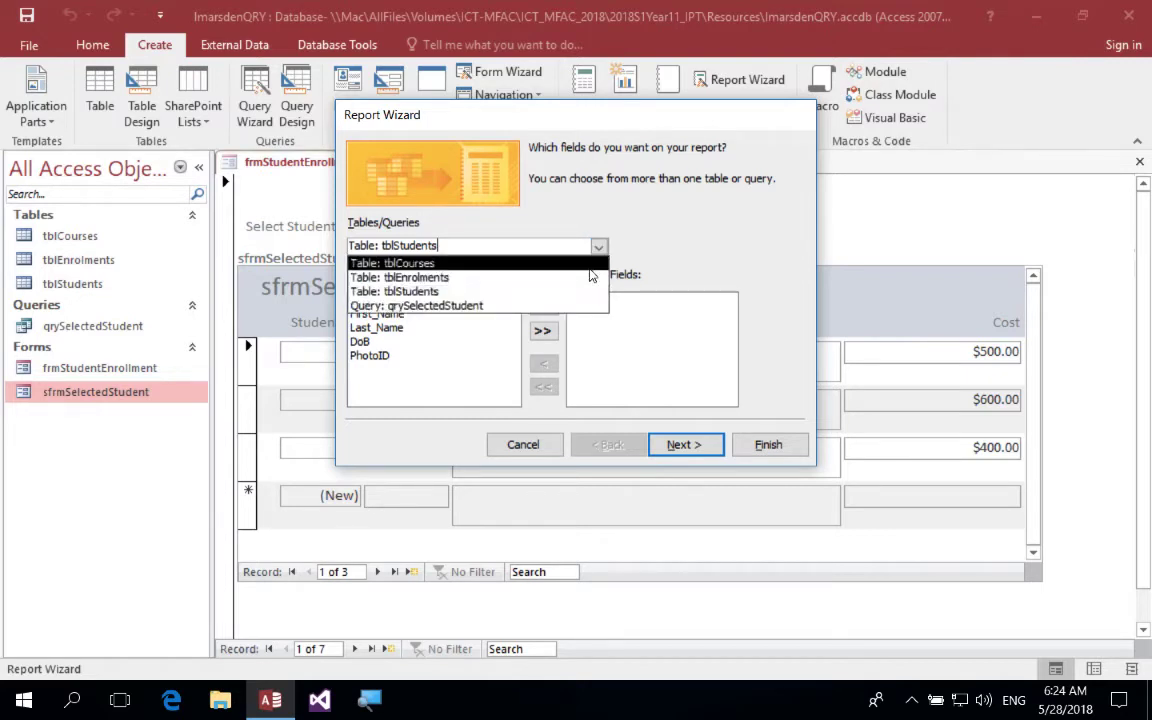
pyautogui.click(572, 307)
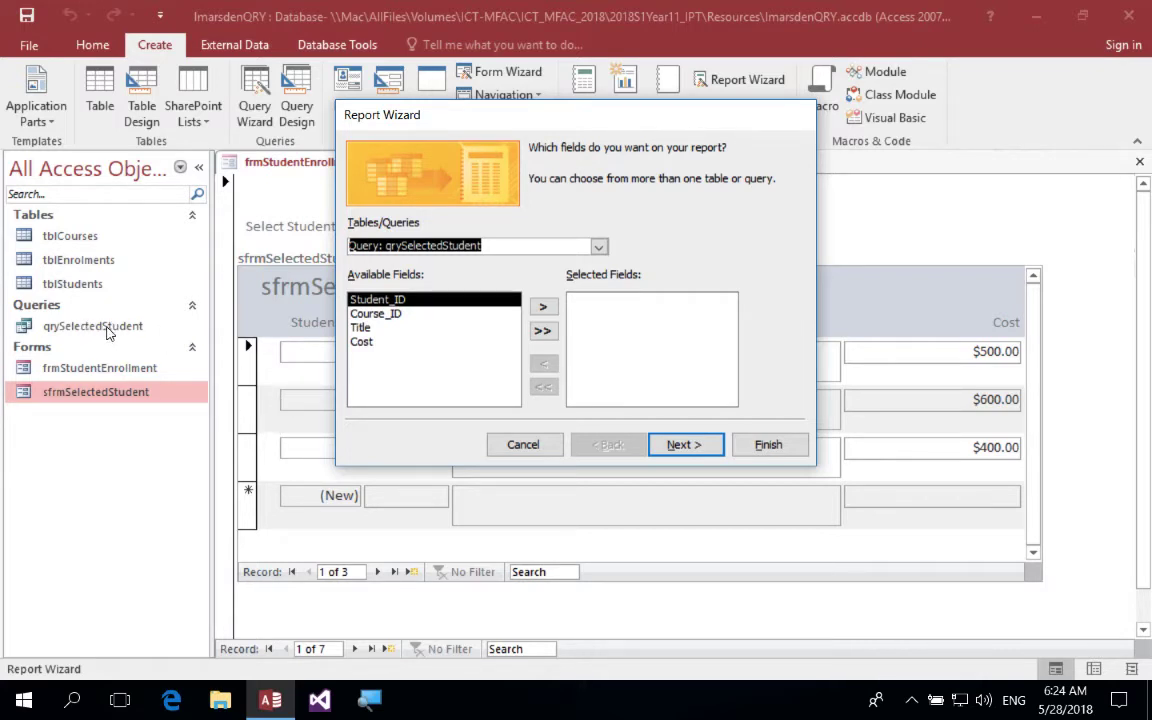
# Add Student_ID from qrySelectedStudent and First_Name and Last_Name from tblStudents to the report's fields.
pyautogui.click(543, 306)
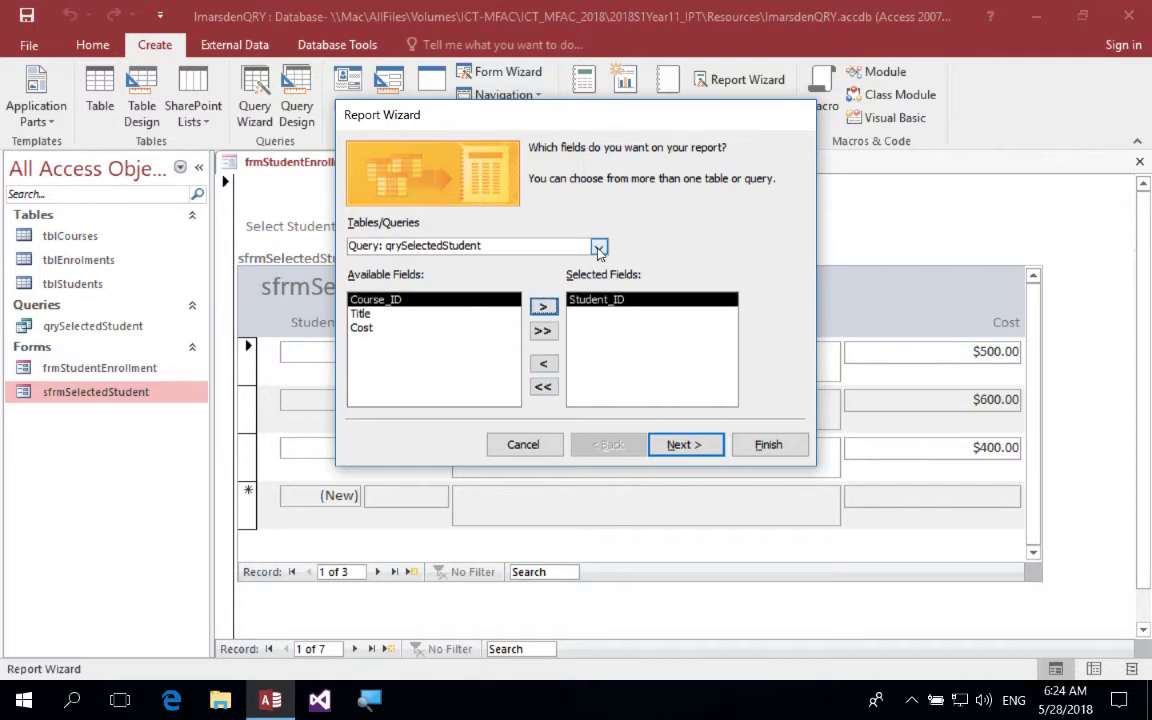
pyautogui.click(598, 246)
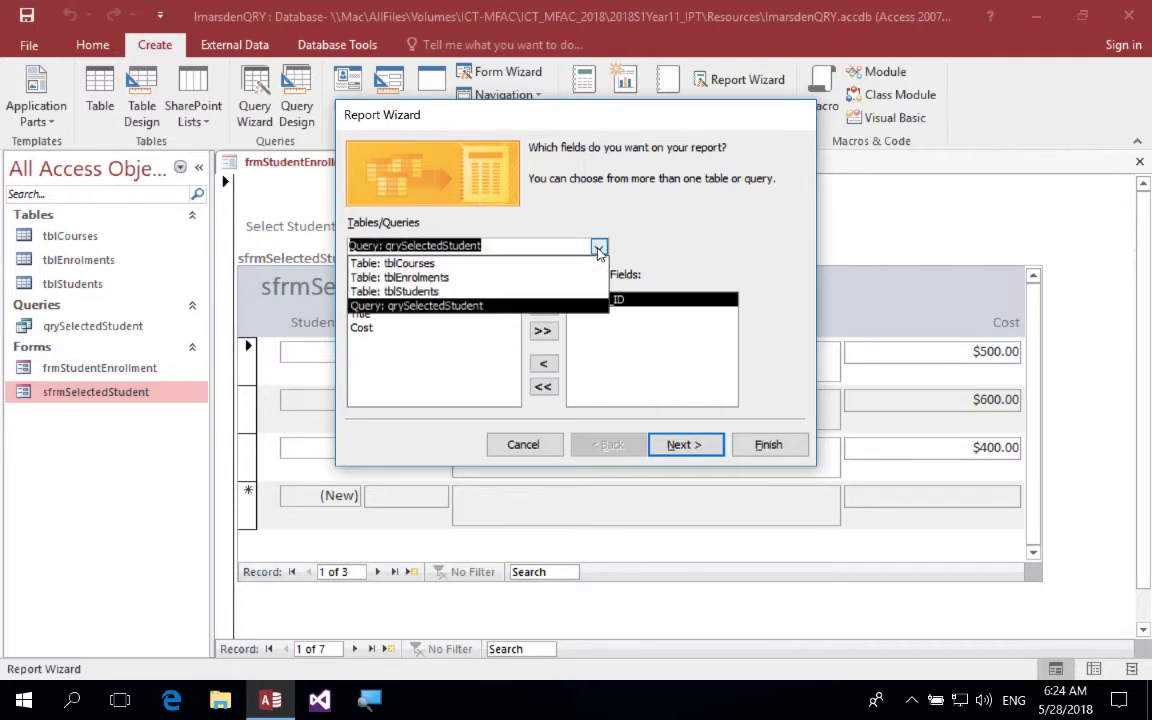
pyautogui.click(520, 291)
pyautogui.click(432, 314)
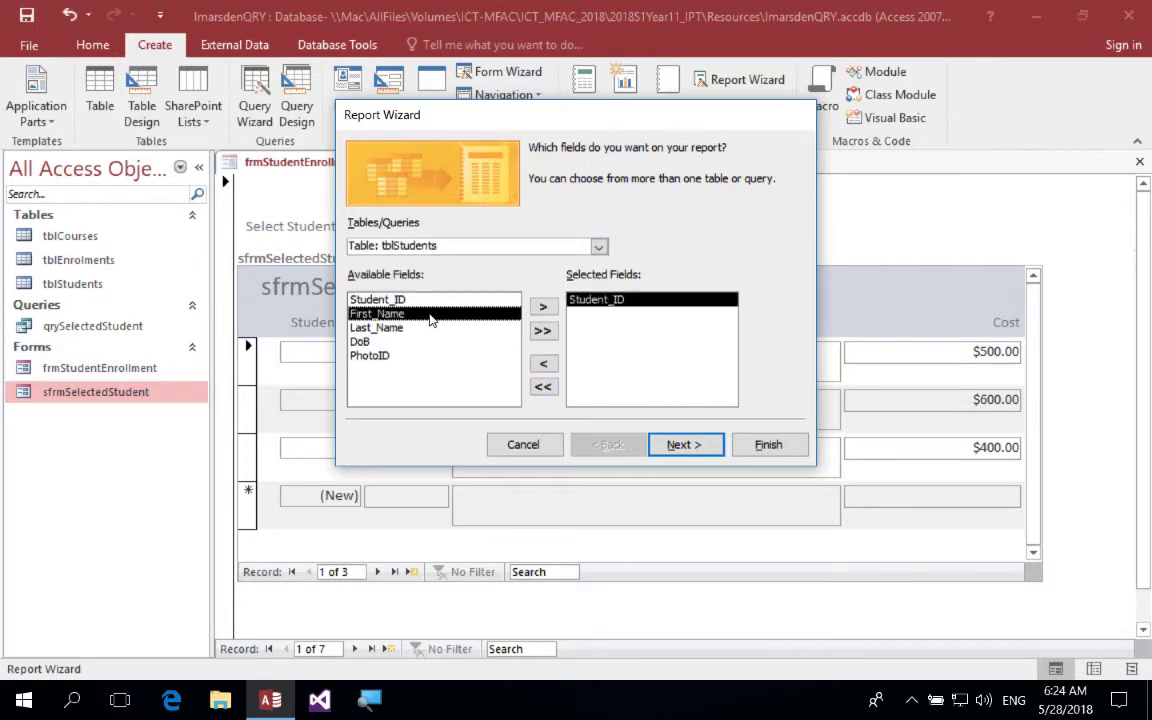
pyautogui.doubleClick(432, 314)
pyautogui.doubleClick(432, 314)
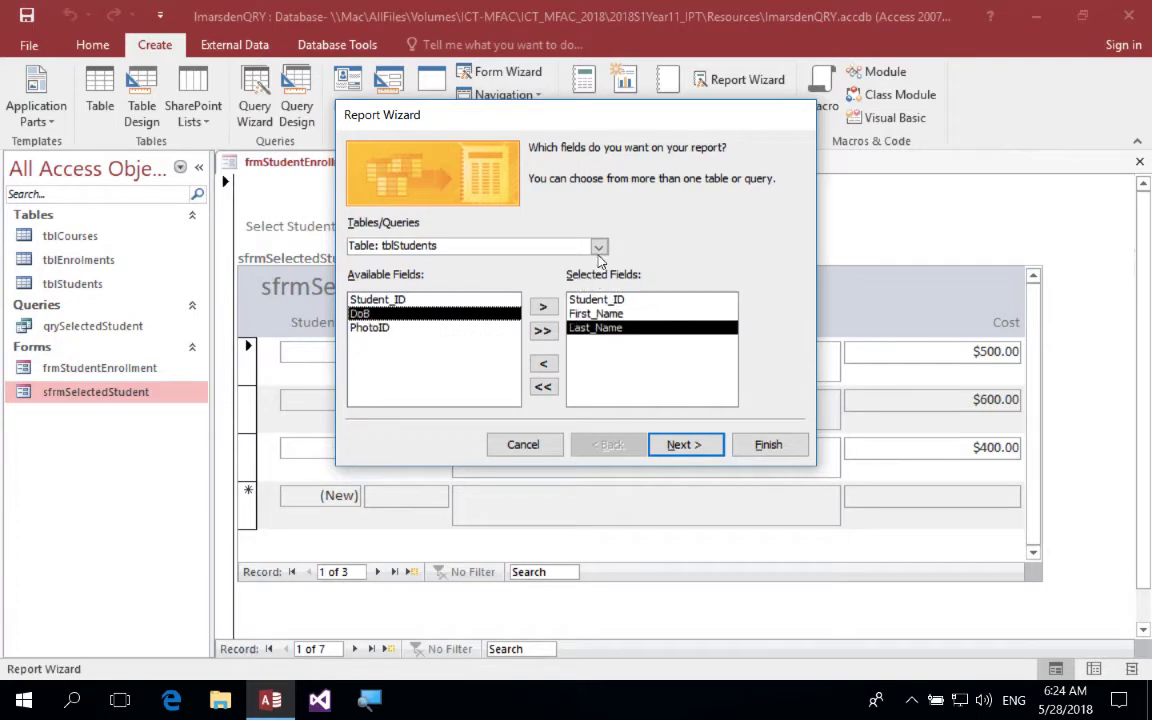
# Add the fields Course_ID, Title and Cost from the query qrySelectedStudent to the report.
pyautogui.click(545, 246)
pyautogui.click(562, 307)
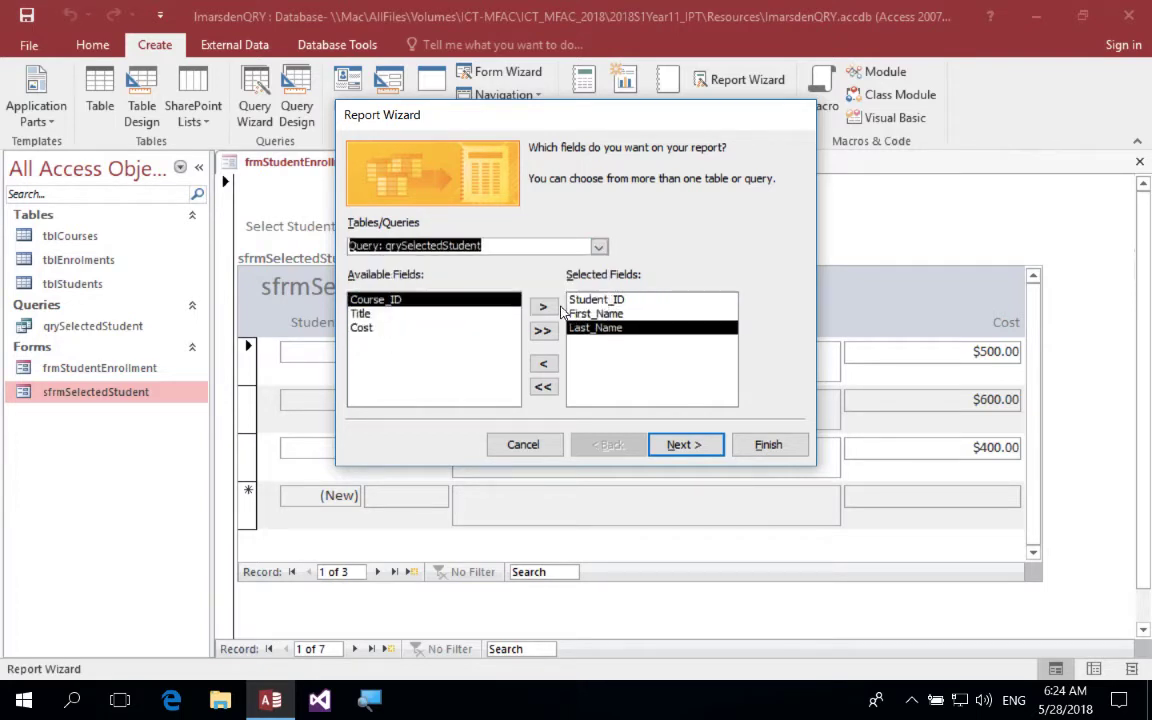
pyautogui.click(543, 310)
pyautogui.click(543, 310)
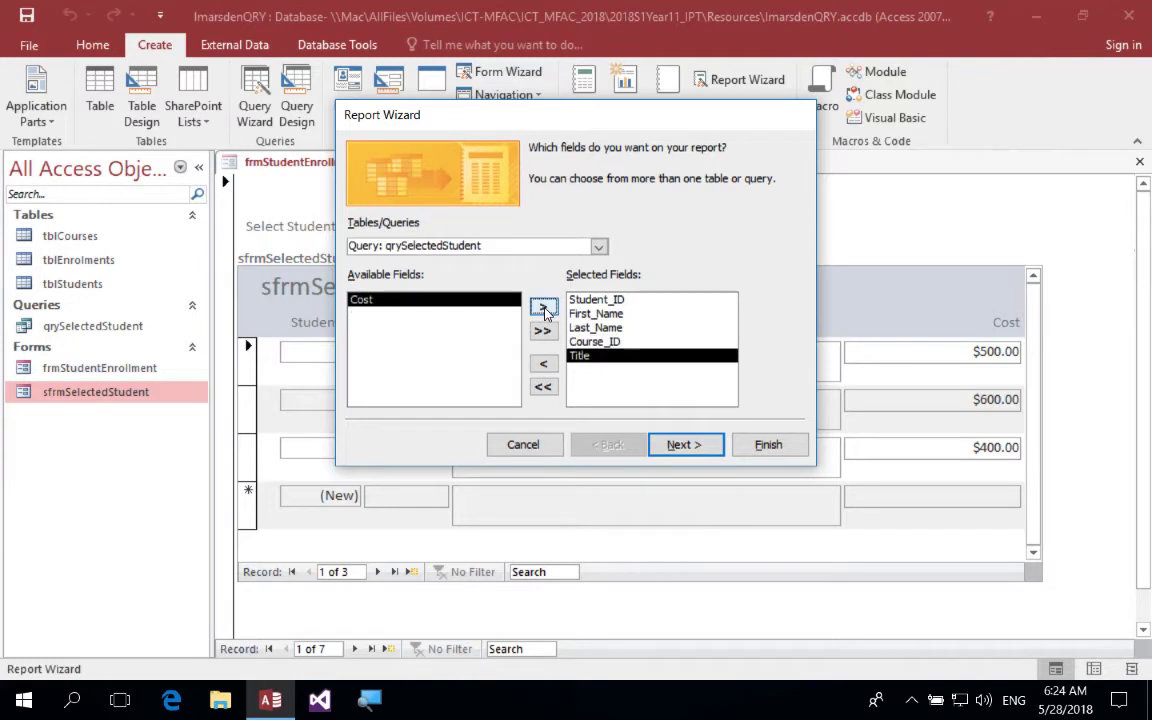
pyautogui.click(543, 310)
# Leave the report without grouping levels or sorting and give it a tabular layout in portrait orientation.
pyautogui.click(684, 445)
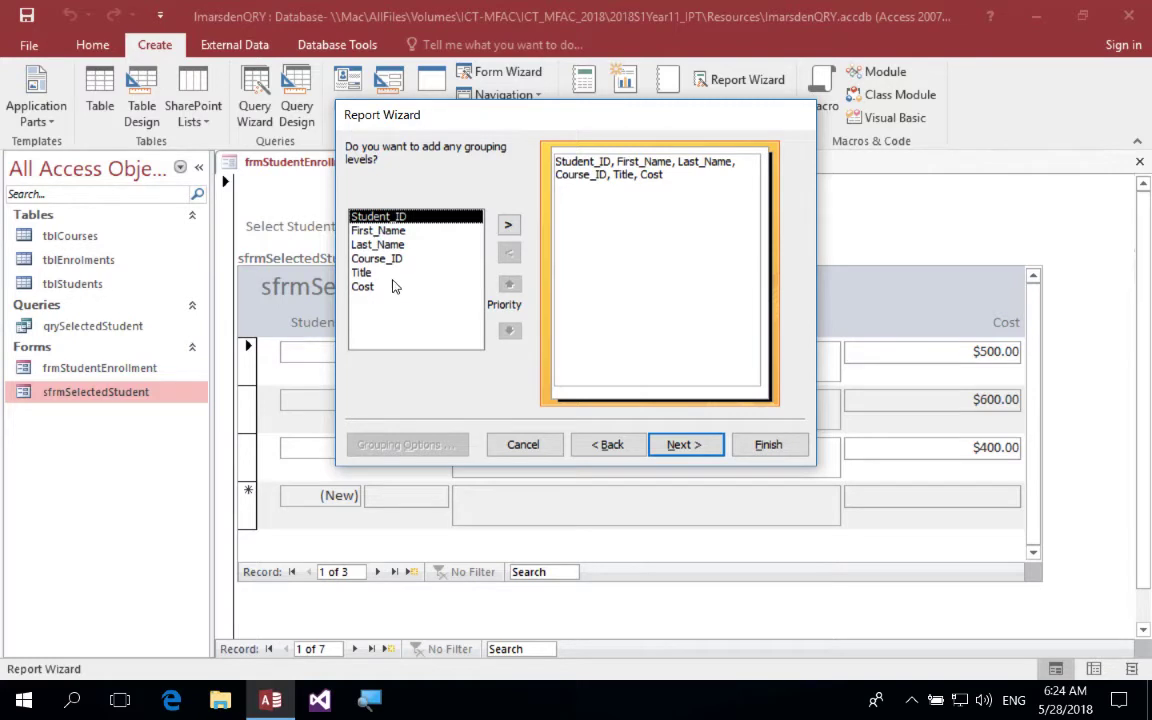
pyautogui.click(686, 445)
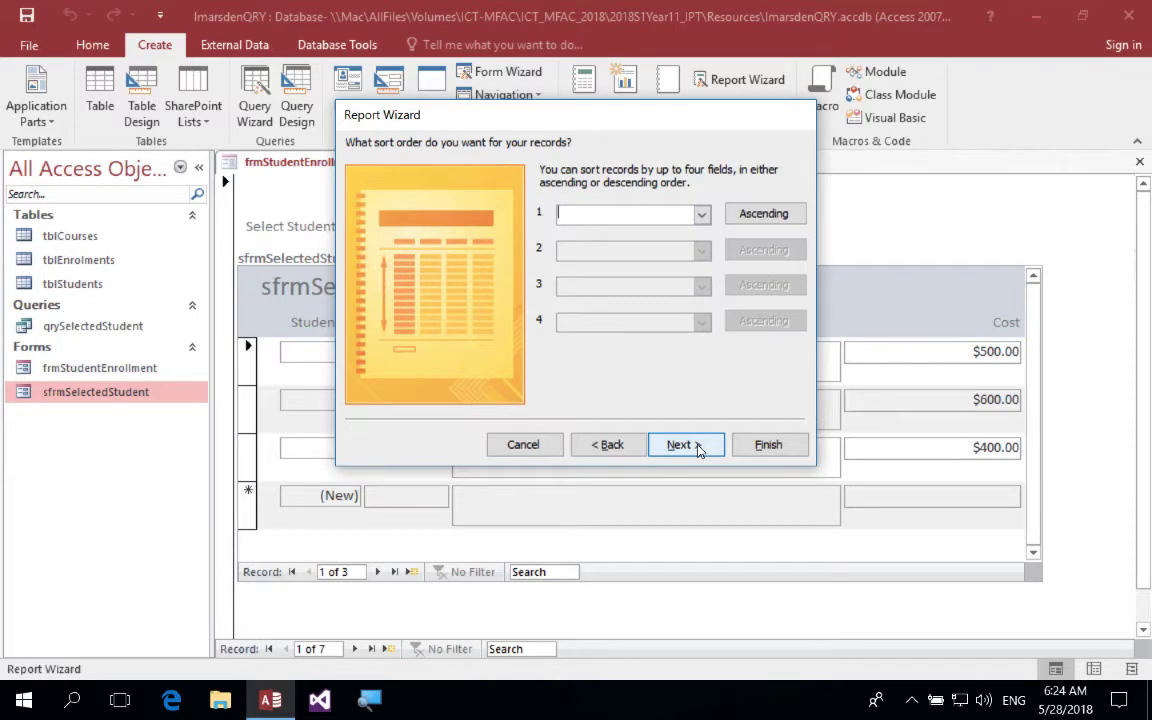
pyautogui.click(702, 216)
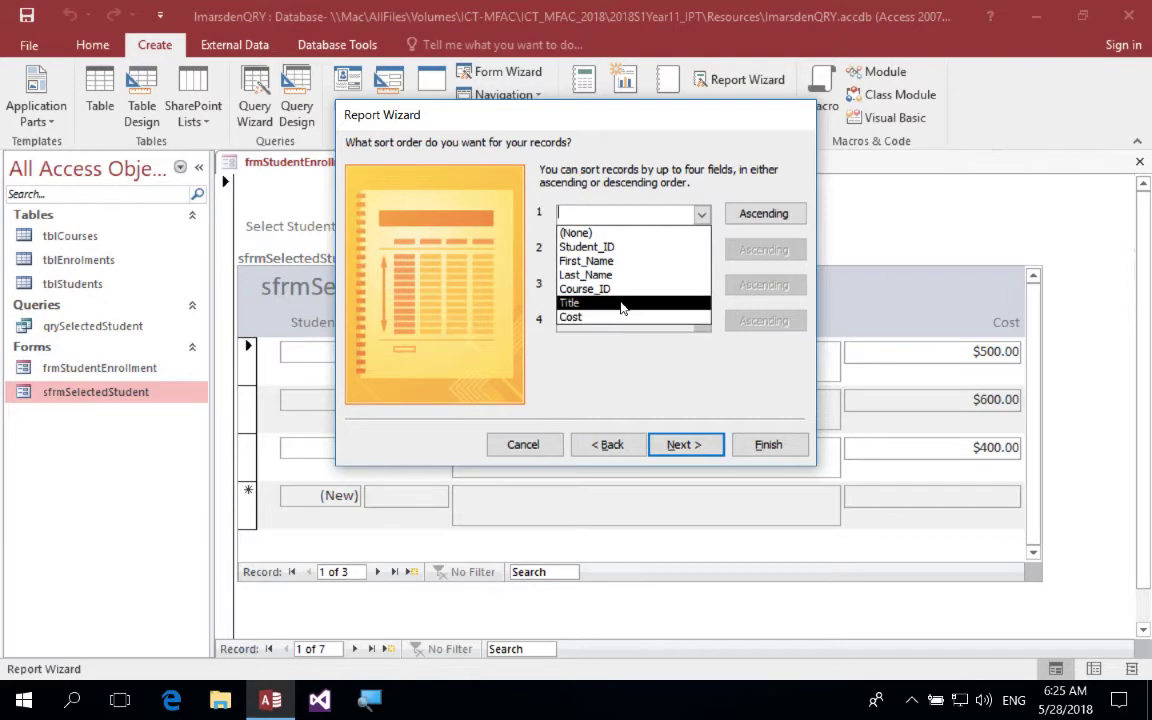
pyautogui.click(621, 350)
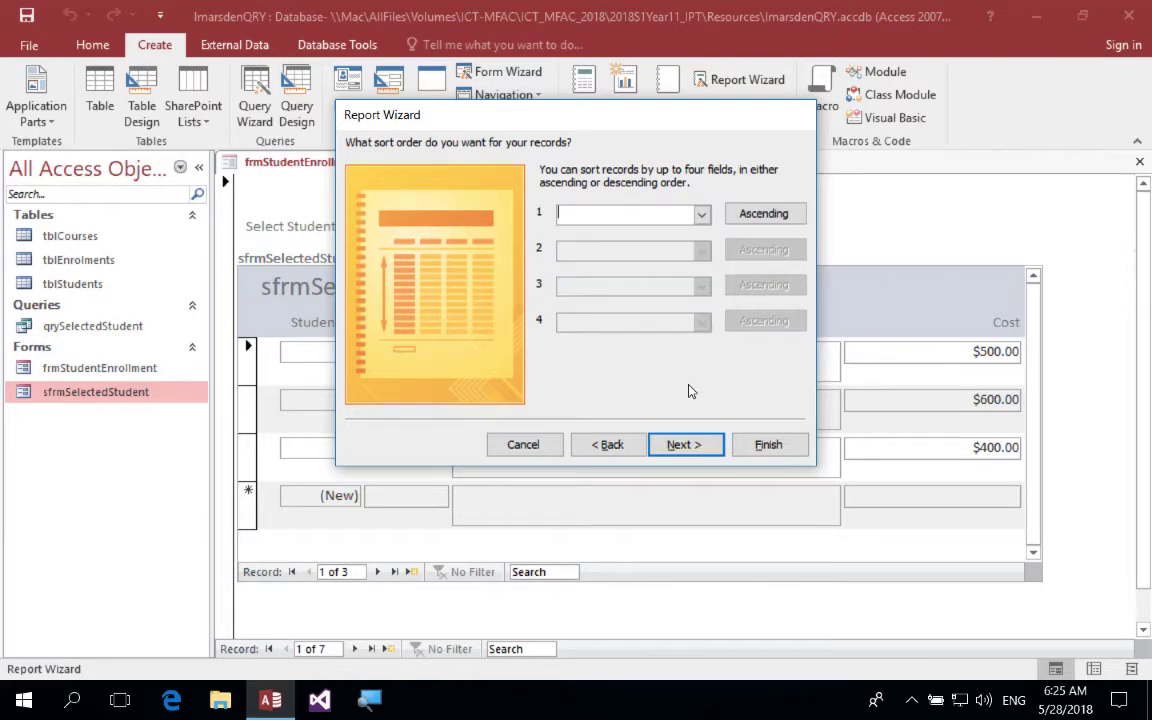
pyautogui.click(690, 444)
pyautogui.click(628, 216)
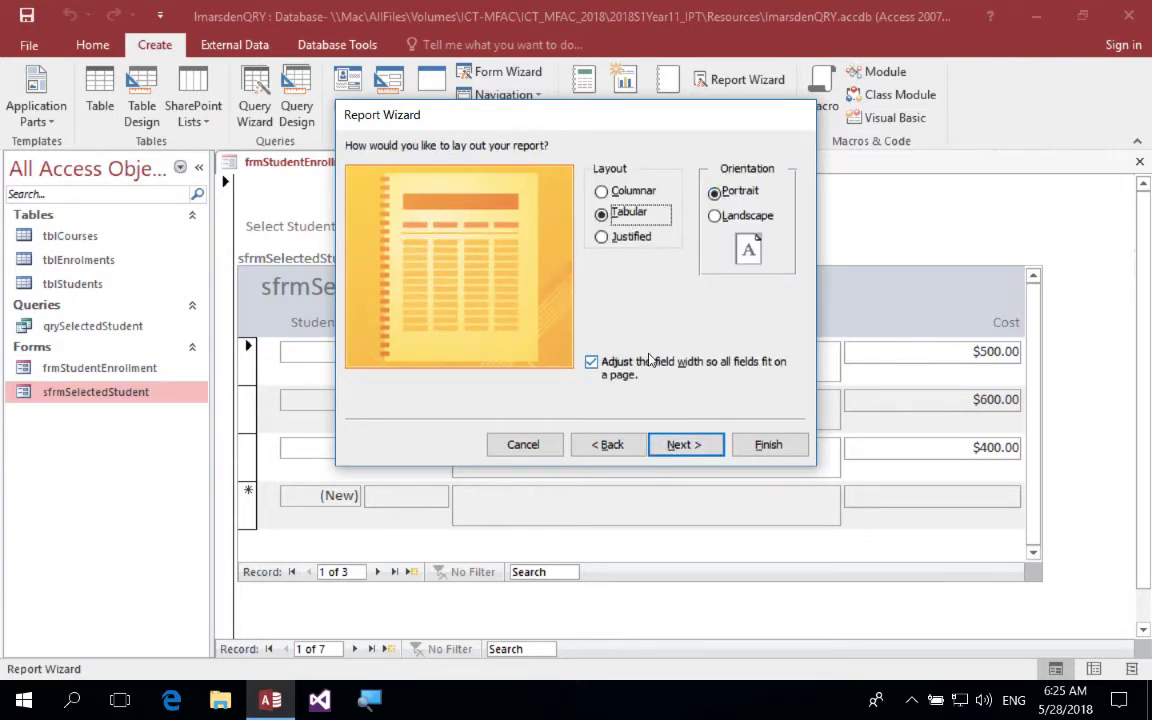
pyautogui.click(684, 444)
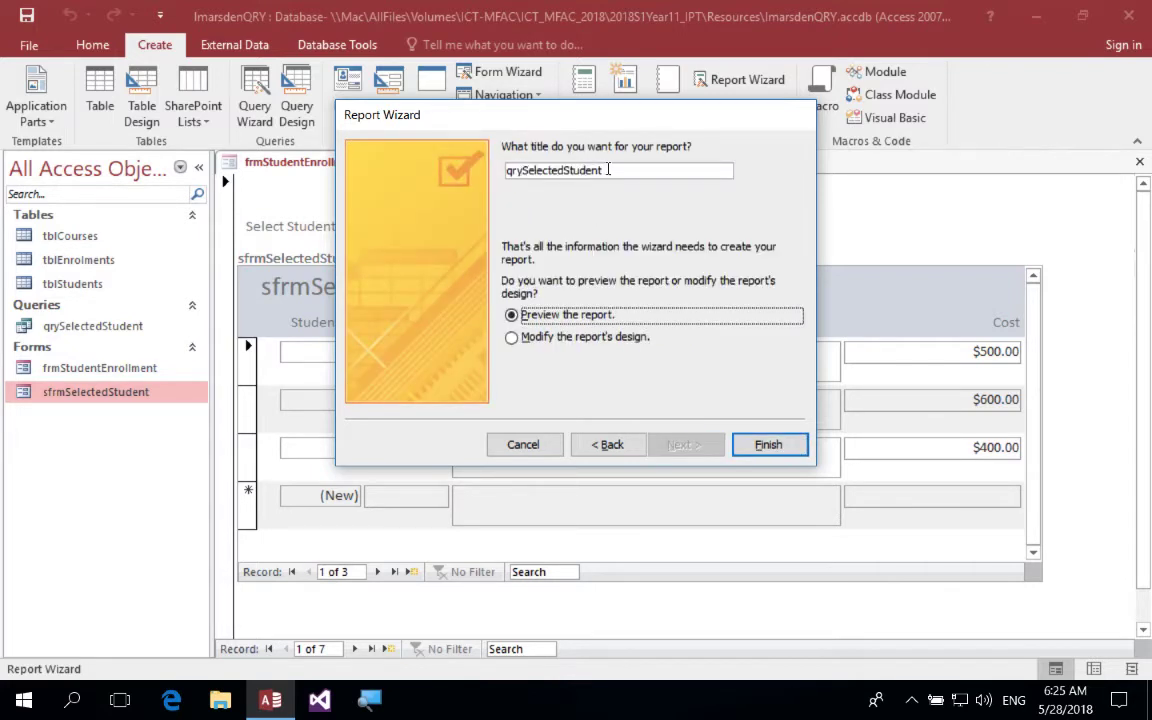
# Title the report rptStudentEnrollments and finish the wizard with a preview of the report.
pyautogui.moveTo(608, 170); pyautogui.dragTo(350, 126)
pyautogui.write('rp')
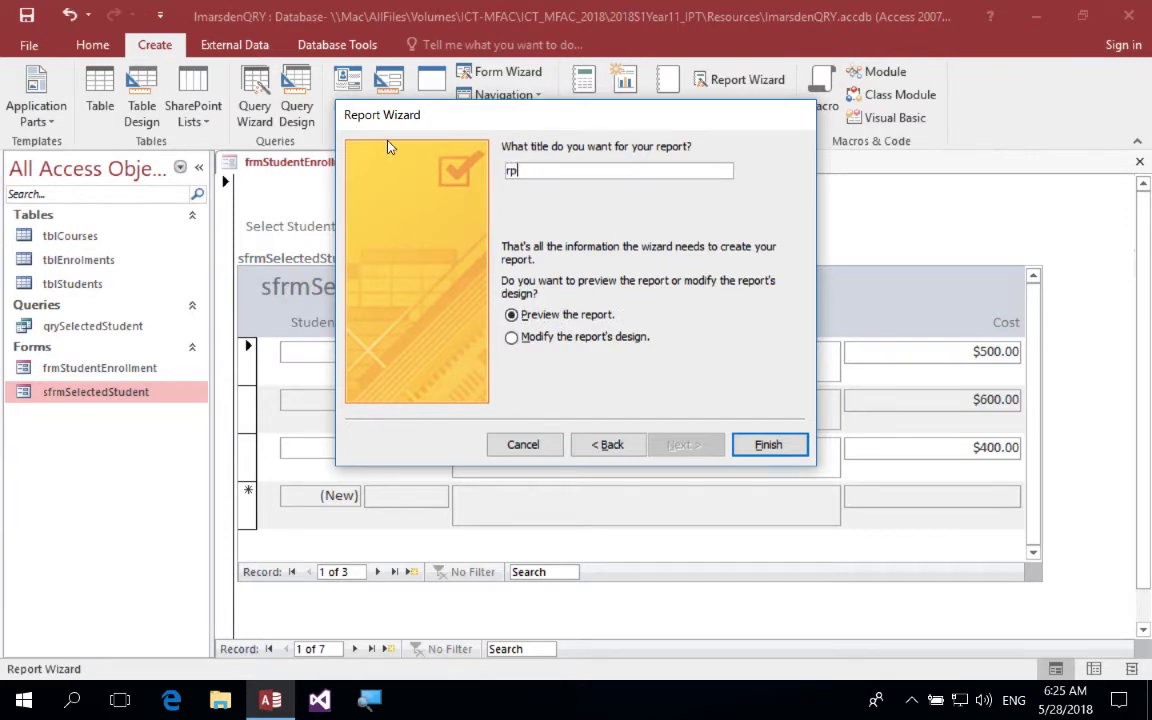
pyautogui.write('tStudentEnrollments')
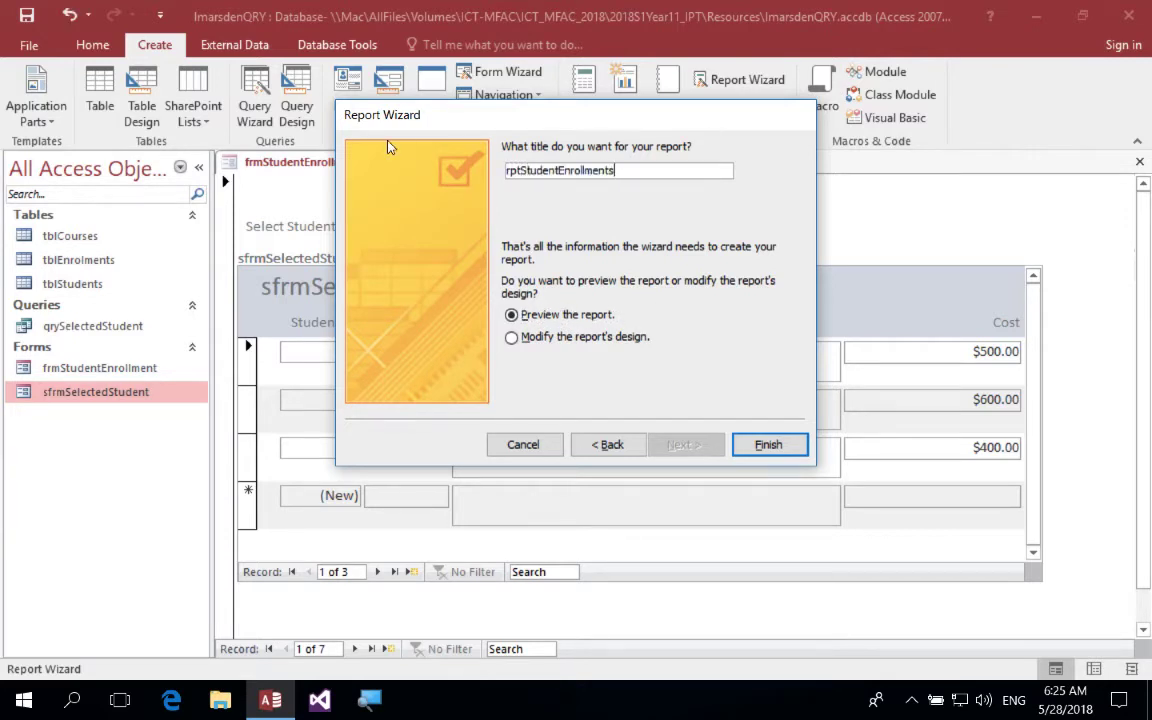
pyautogui.click(770, 445)
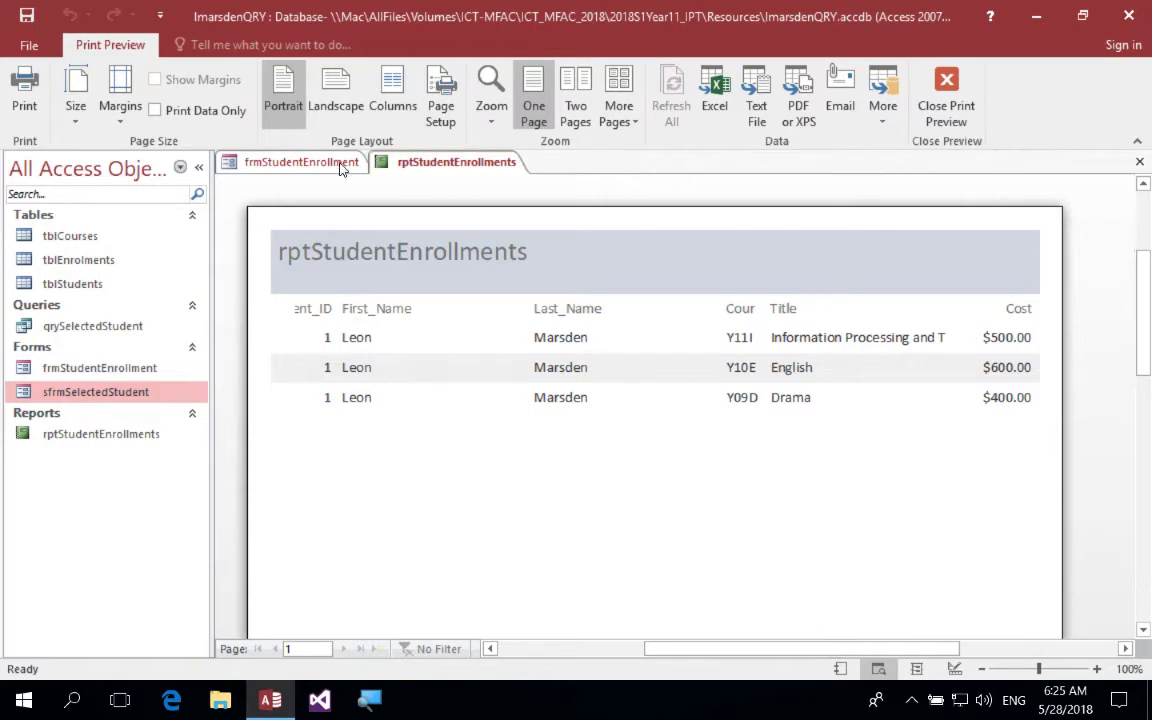
# Select student 3 in frmStudentEnrollment, then close and reopen rptStudentEnrollments to test that it follows the selection.
pyautogui.click(302, 161)
pyautogui.click(507, 240)
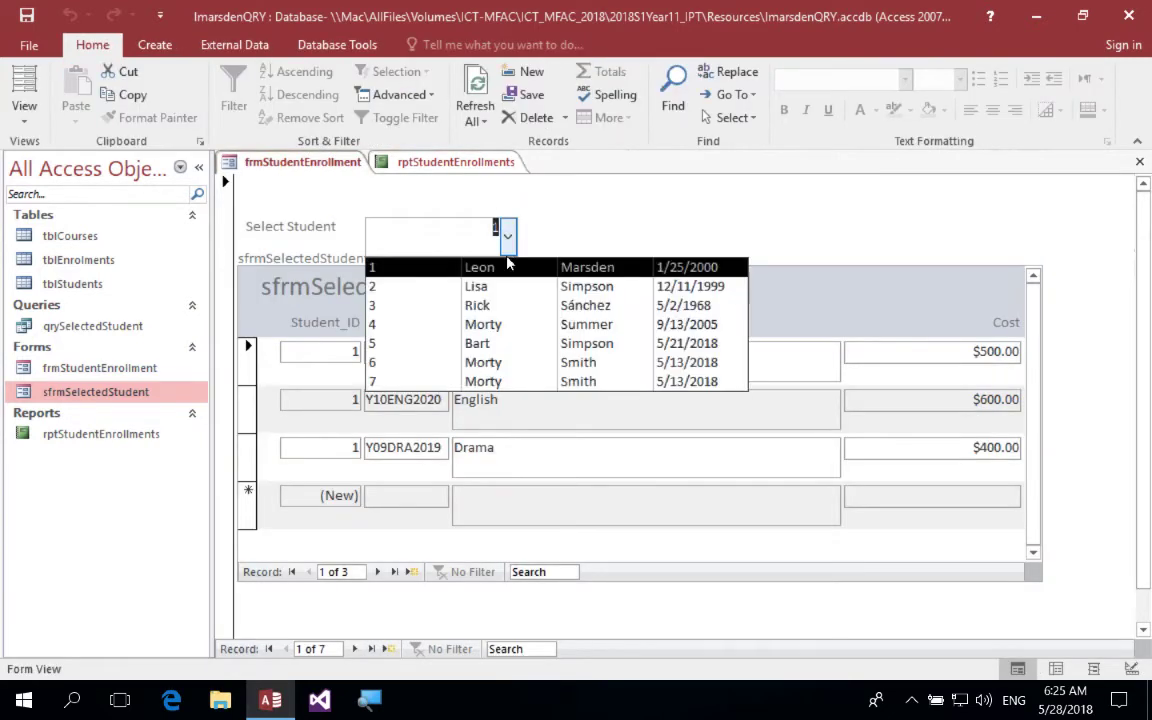
pyautogui.click(503, 304)
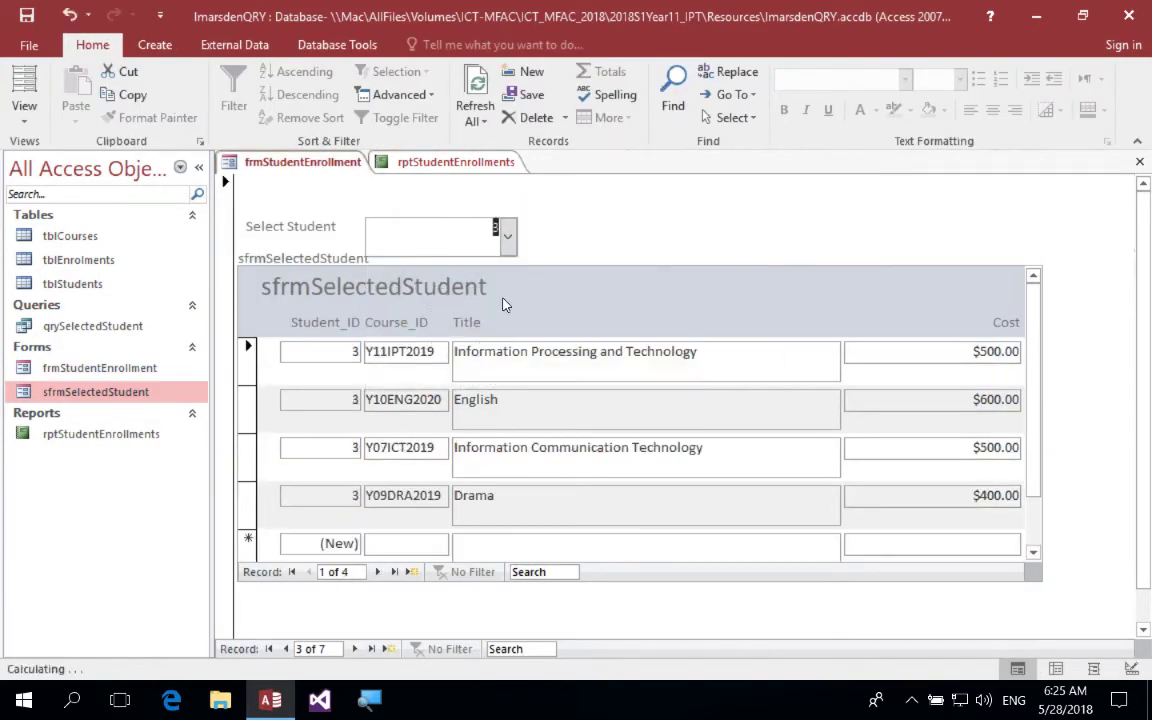
pyautogui.click(456, 161)
pyautogui.click(1140, 161)
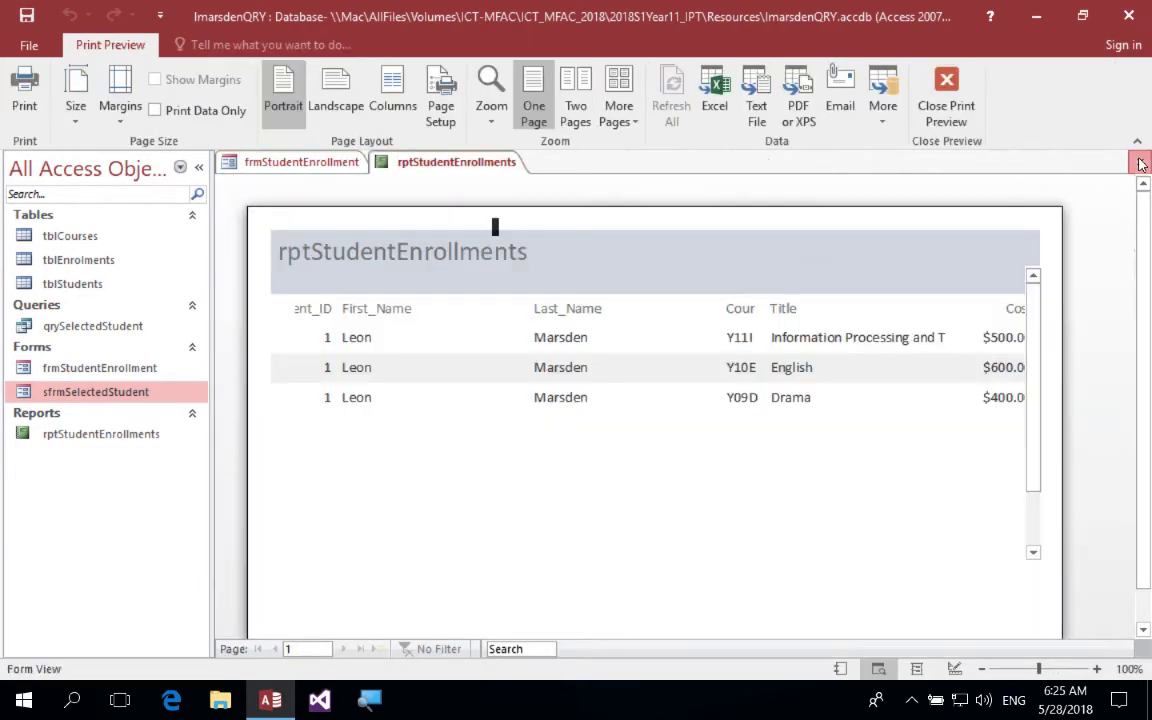
pyautogui.doubleClick(78, 437)
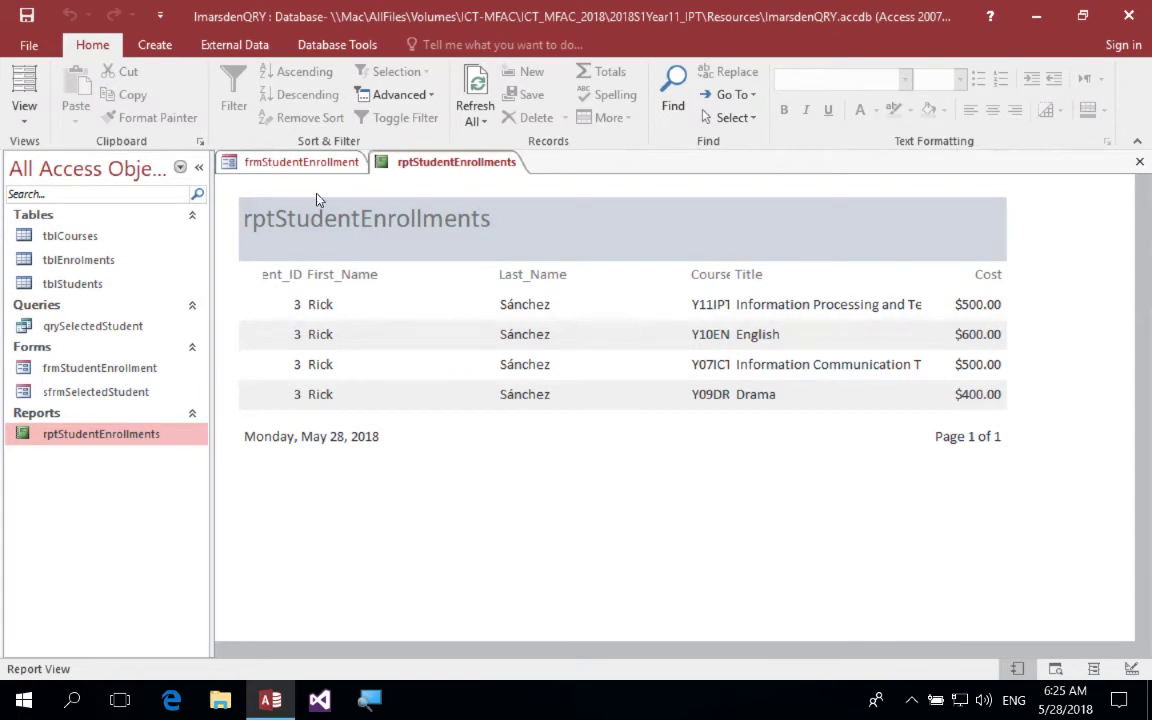
# Compare the course list in frmStudentEnrollment with rptStudentEnrollments and close the report.
pyautogui.click(292, 163)
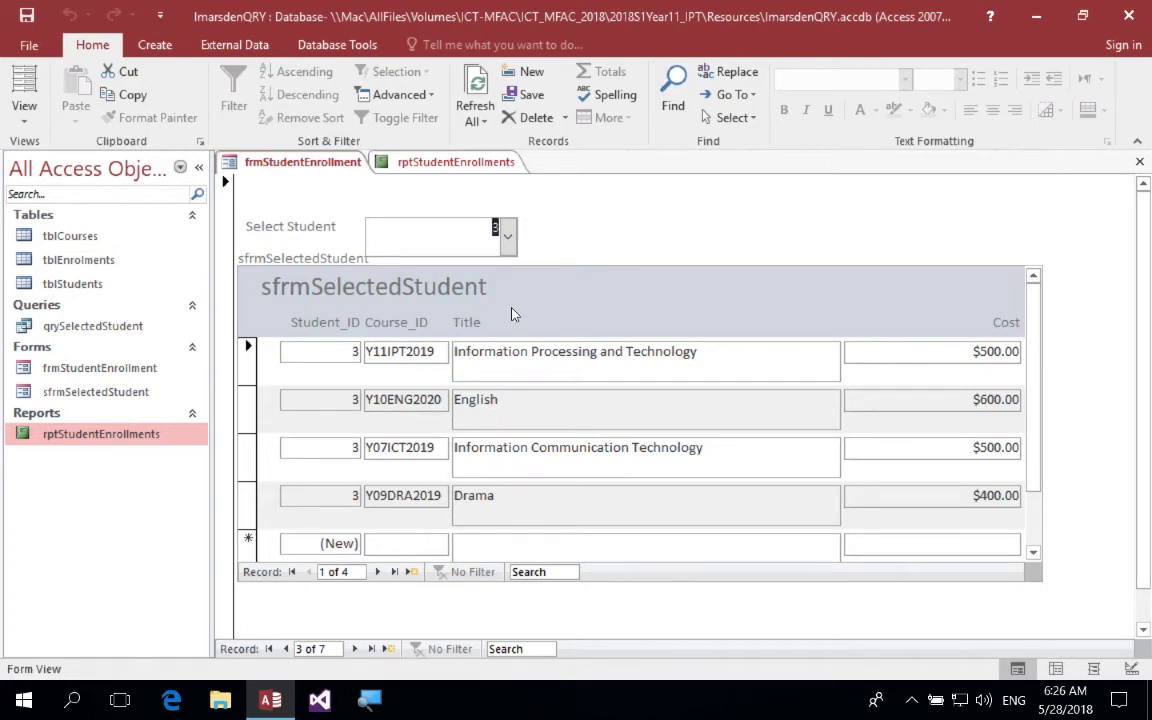
pyautogui.click(452, 162)
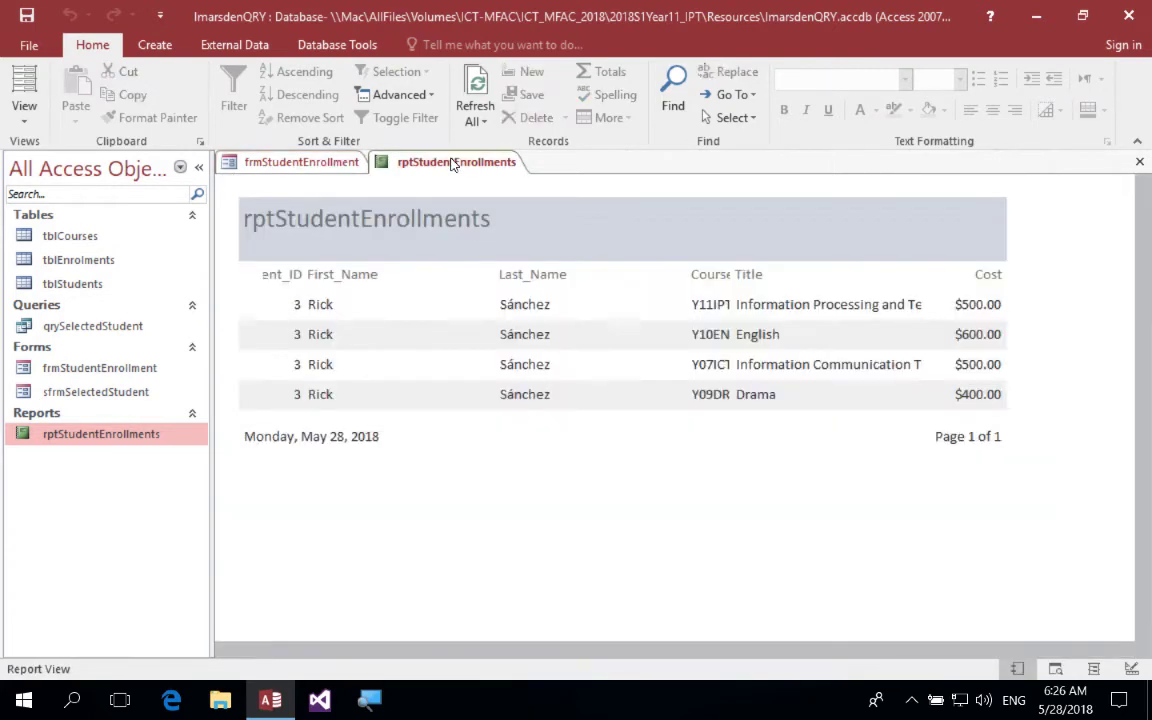
pyautogui.click(1140, 162)
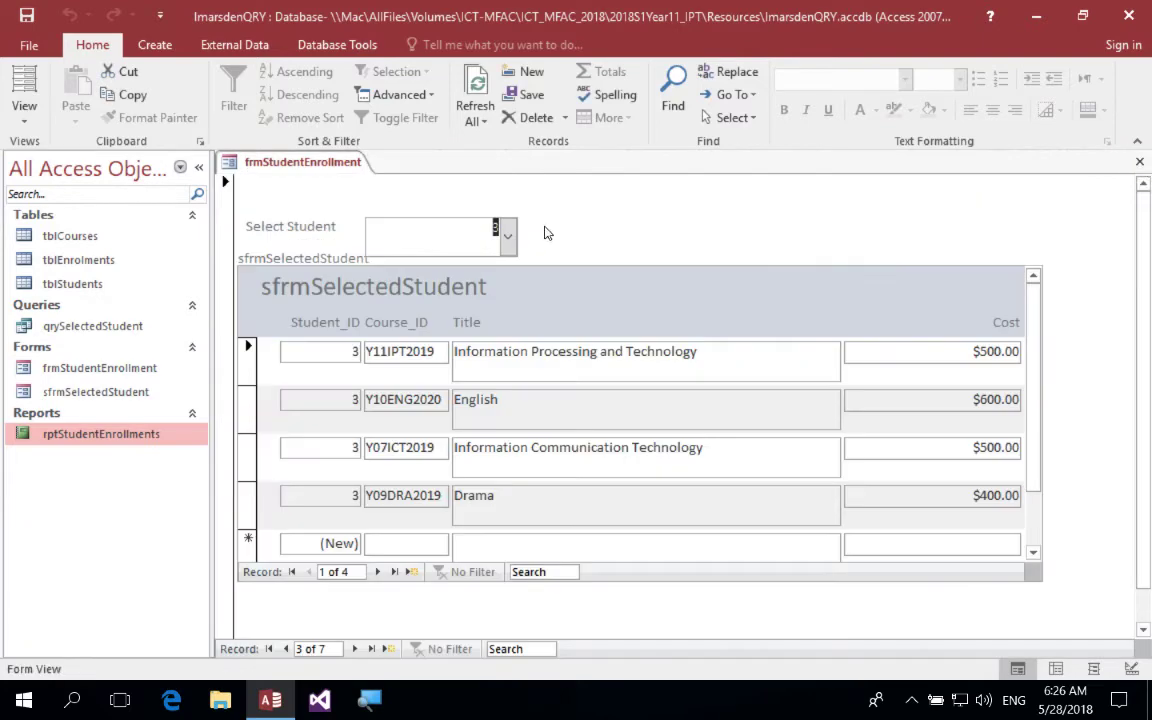
# In frmStudentEnrollment's design, draw a command button about 1.54" wide and 0.25" high beside the student selector.
pyautogui.click(27, 118)
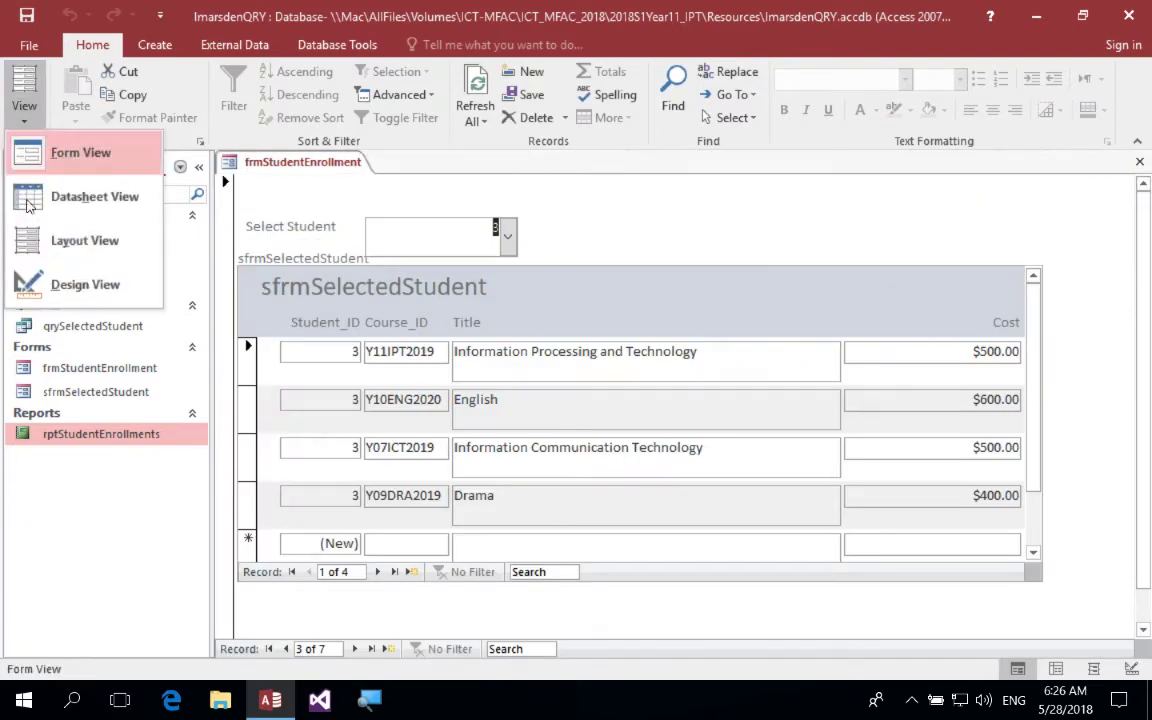
pyautogui.click(60, 280)
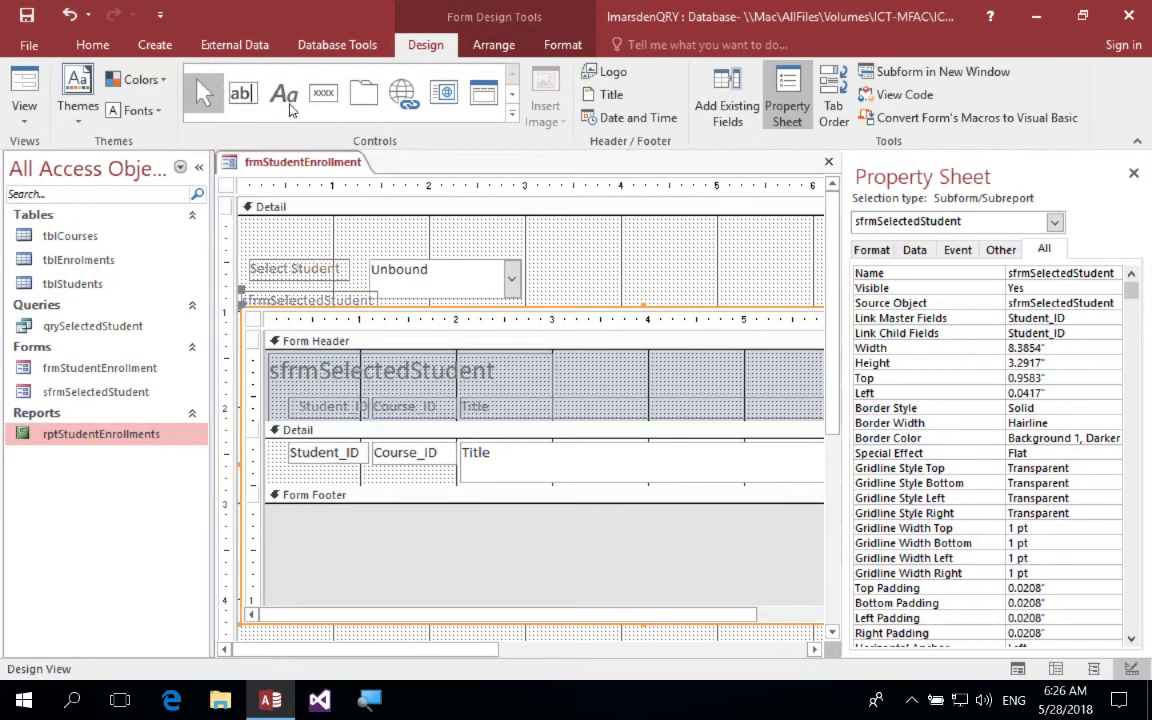
pyautogui.click(323, 92)
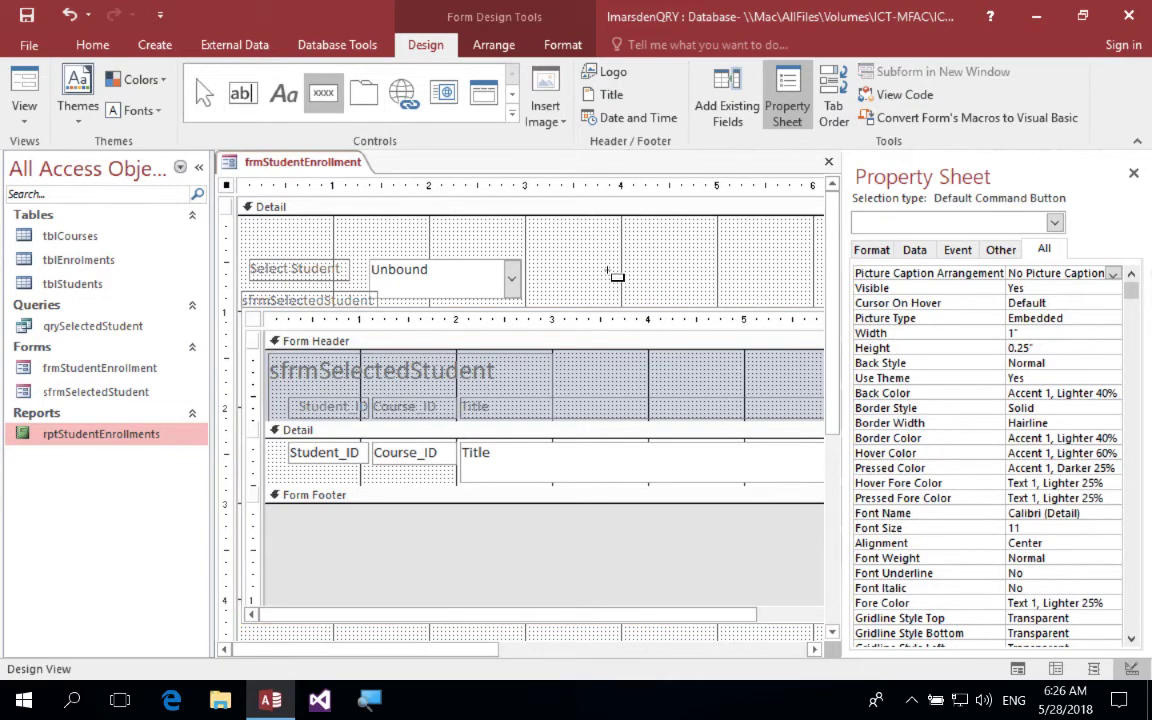
pyautogui.moveTo(610, 272); pyautogui.dragTo(756, 292)
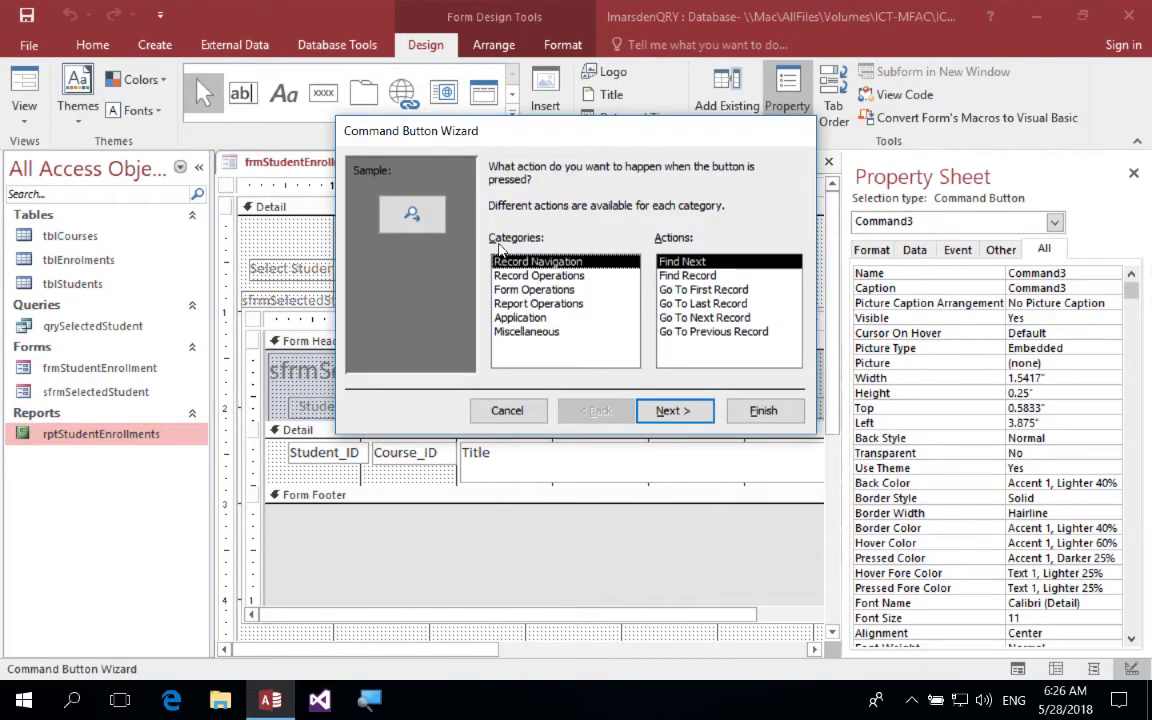
# Assign the button the Open Report action from Report Operations, with rptStudentEnrollments as the report it opens.
pyautogui.click(553, 305)
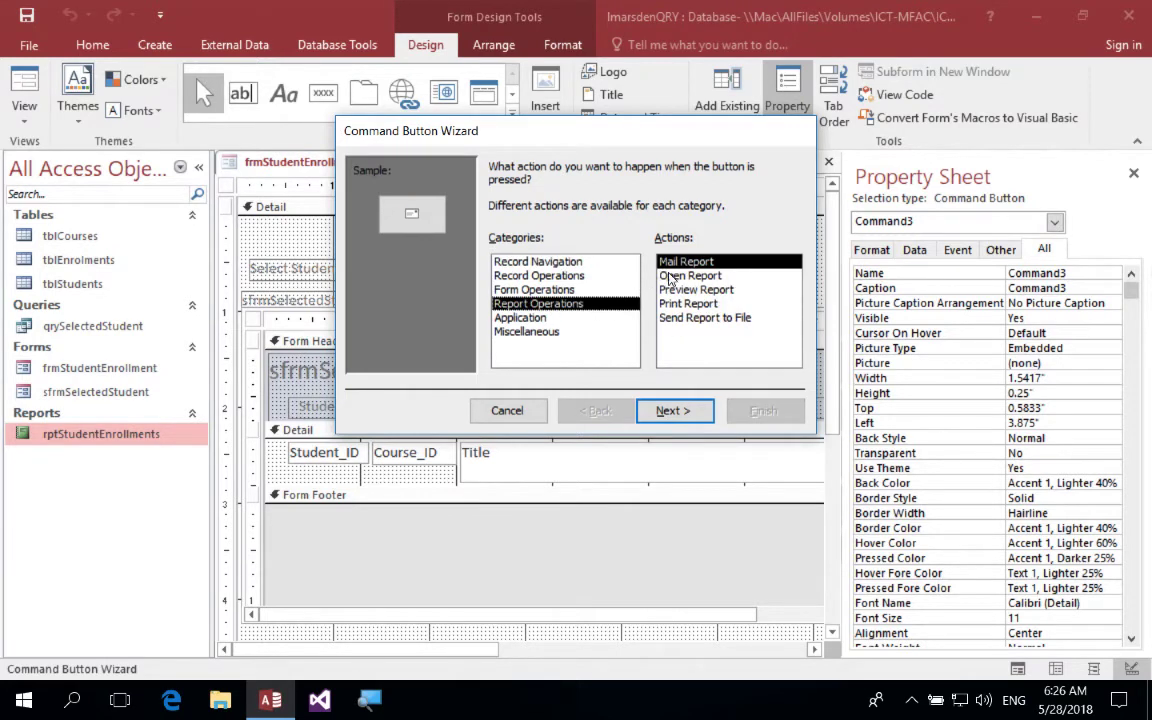
pyautogui.click(664, 276)
pyautogui.click(665, 411)
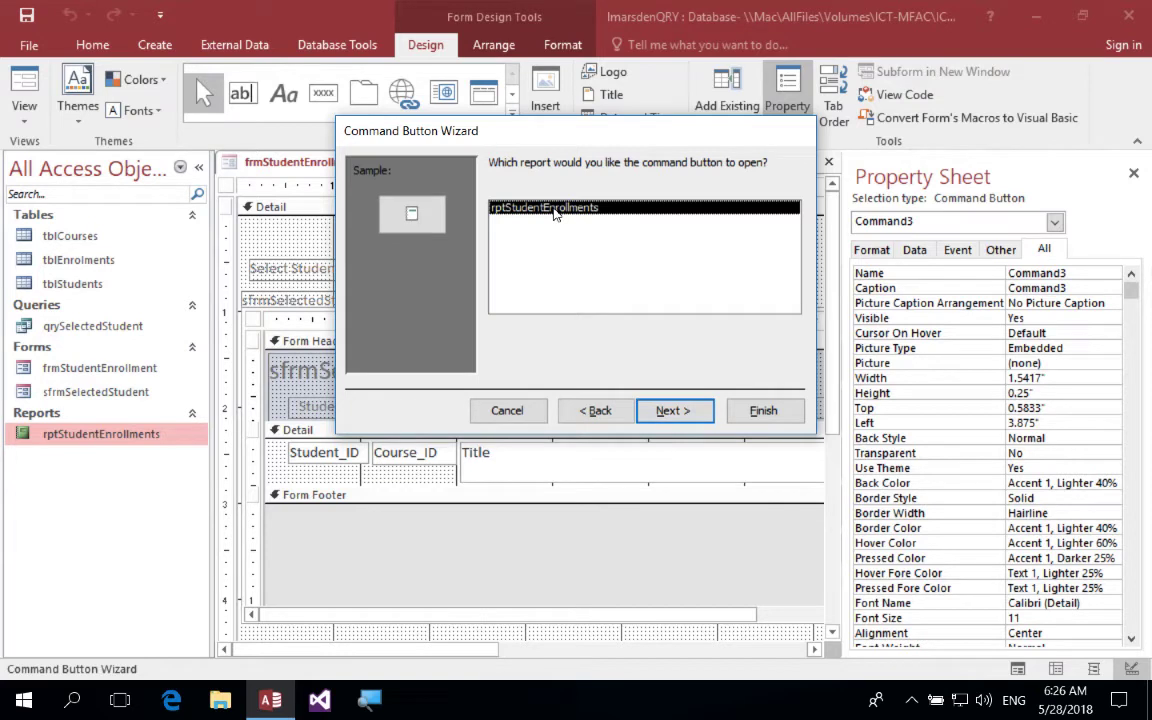
pyautogui.click(672, 411)
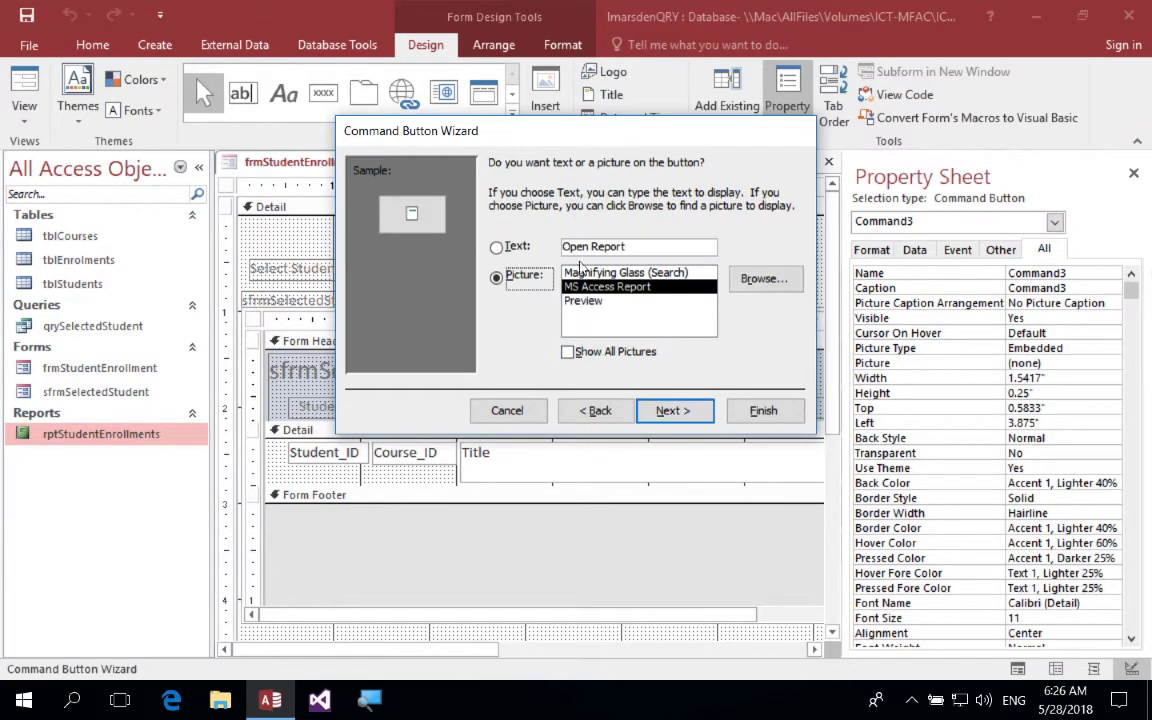
# Give the button the text Preview Report, finish its wizard with the default name and show the form in form view.
pyautogui.click(497, 248)
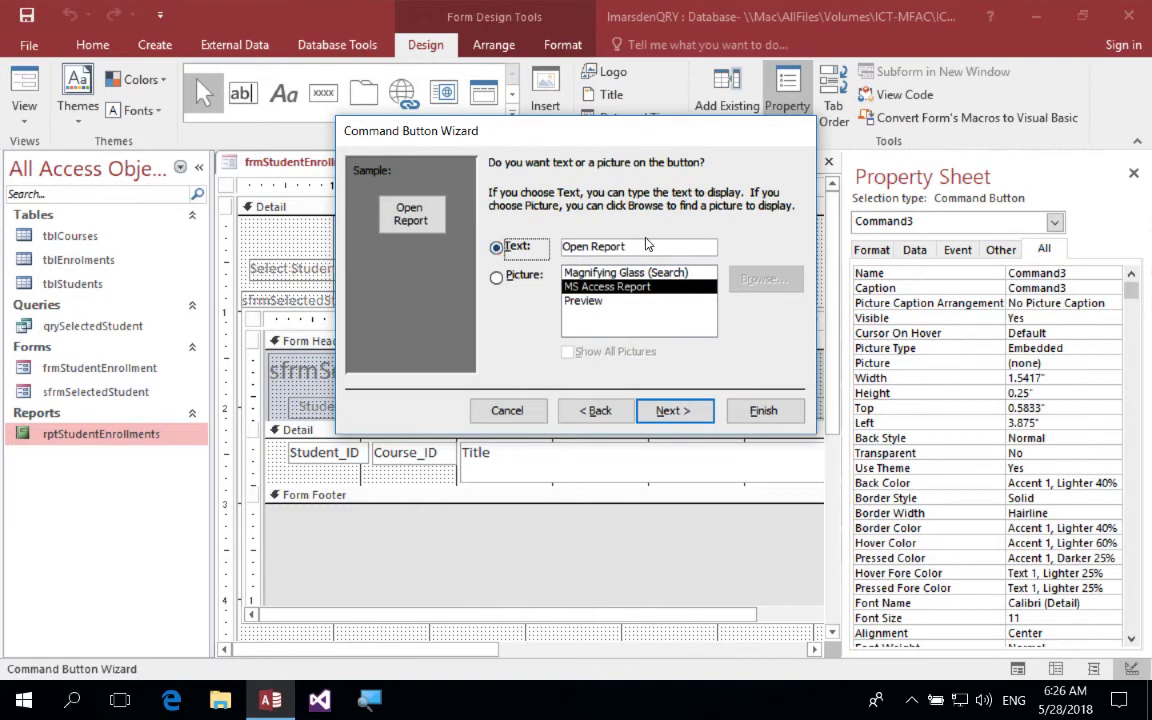
pyautogui.moveTo(642, 247); pyautogui.dragTo(558, 247)
pyautogui.write('P')
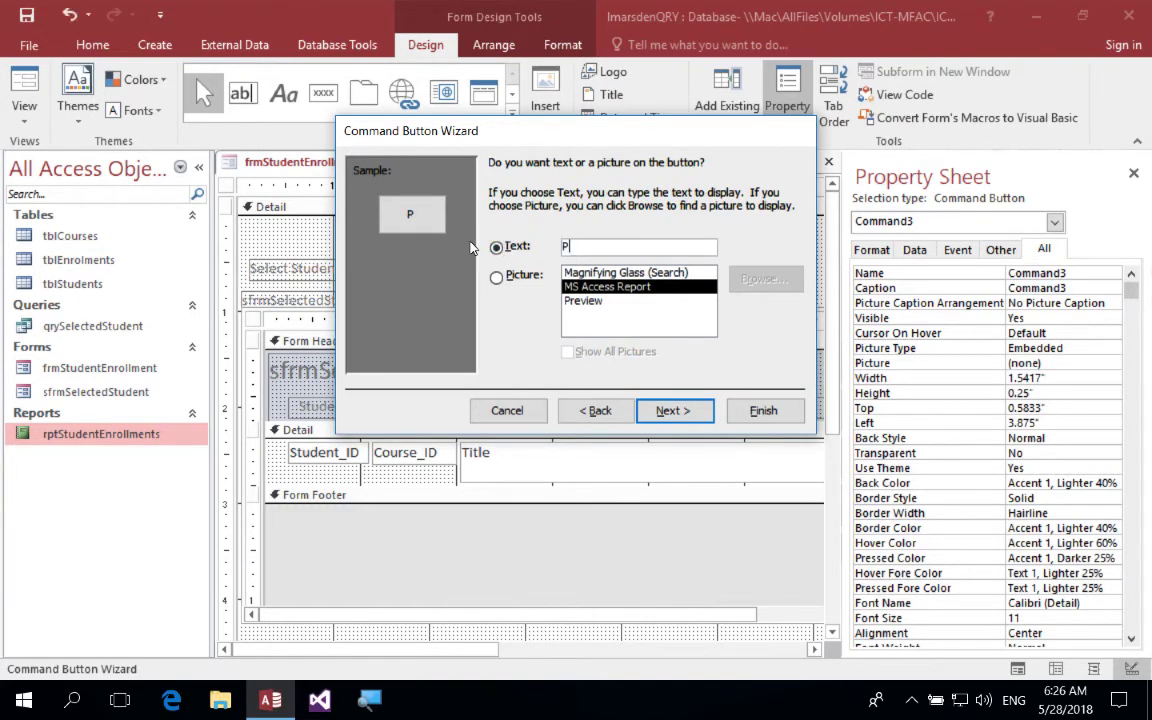
pyautogui.write('review Report')
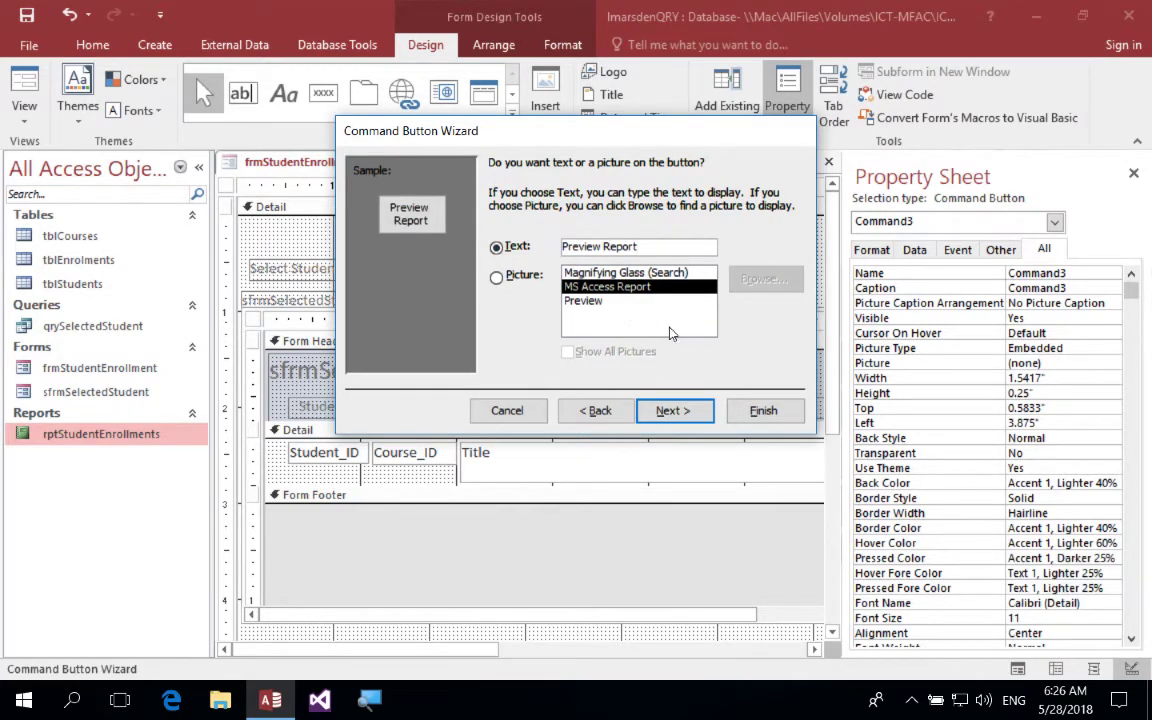
pyautogui.click(686, 418)
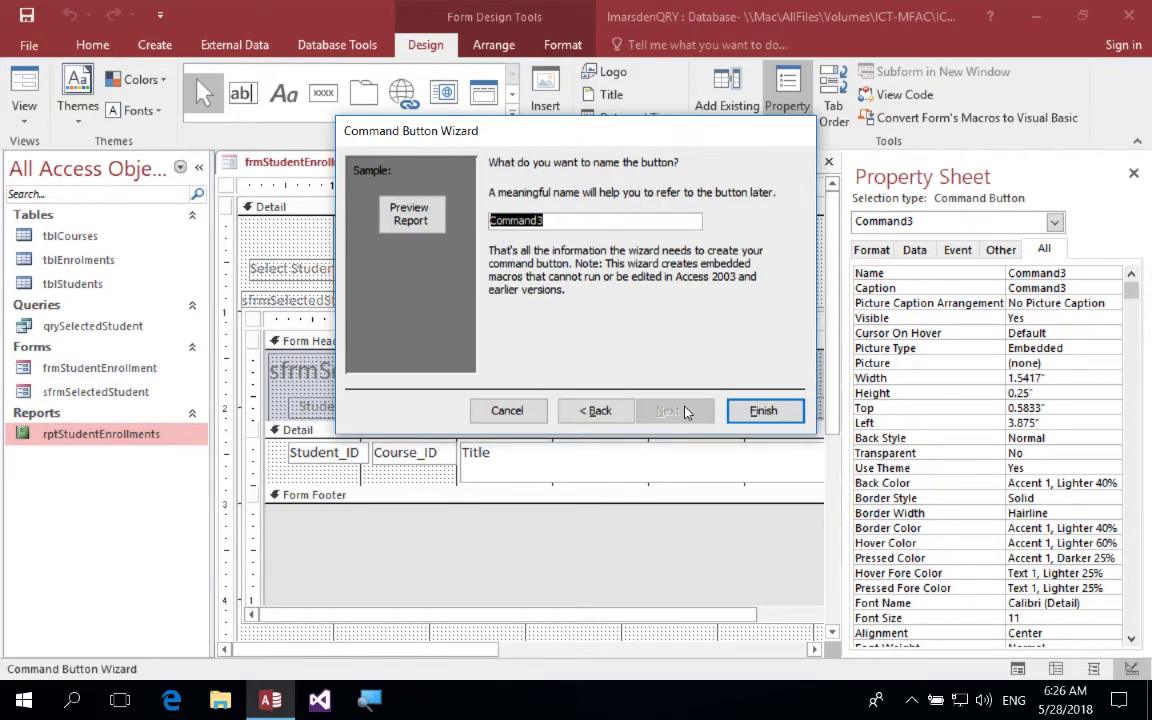
pyautogui.click(762, 411)
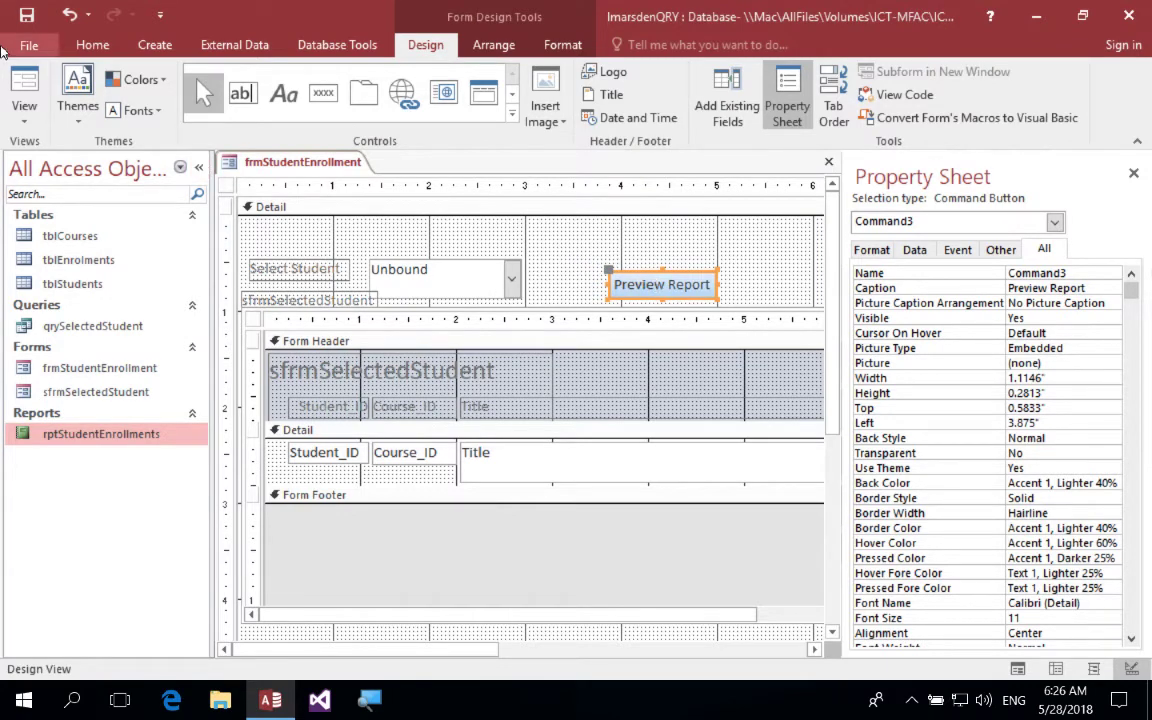
pyautogui.click(24, 78)
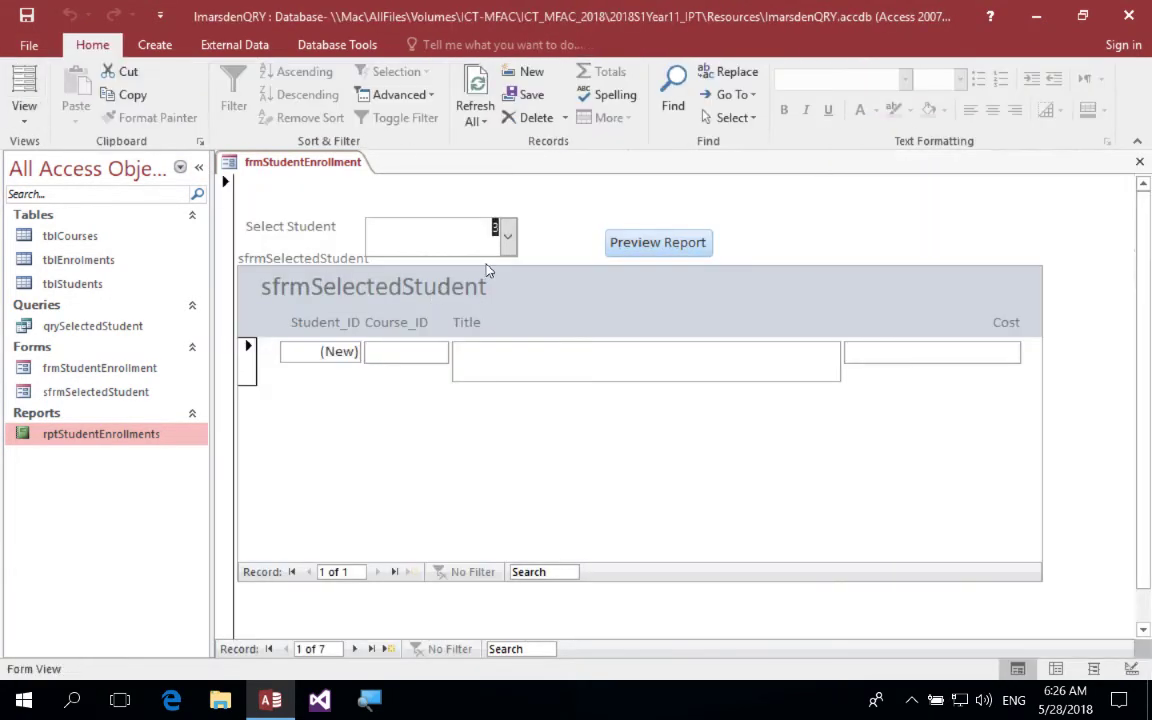
# Select student 7 in the Select Student list, preview the enrollment report for that student and close it.
pyautogui.click(508, 236)
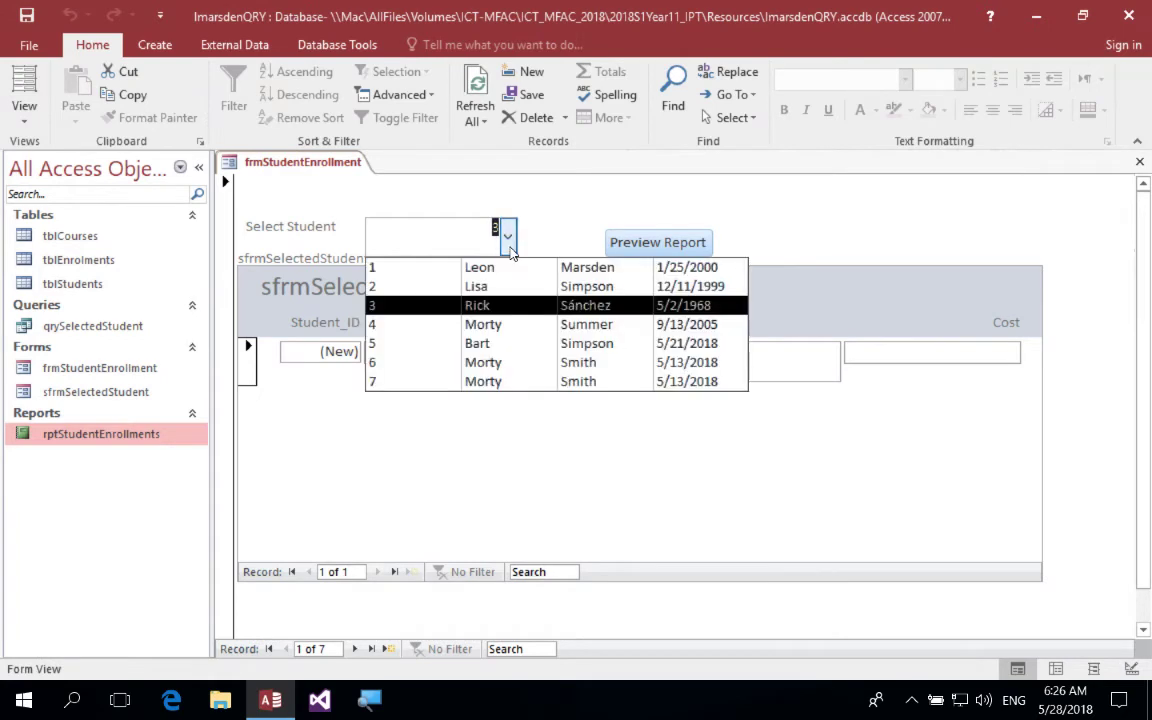
pyautogui.click(500, 383)
pyautogui.click(628, 243)
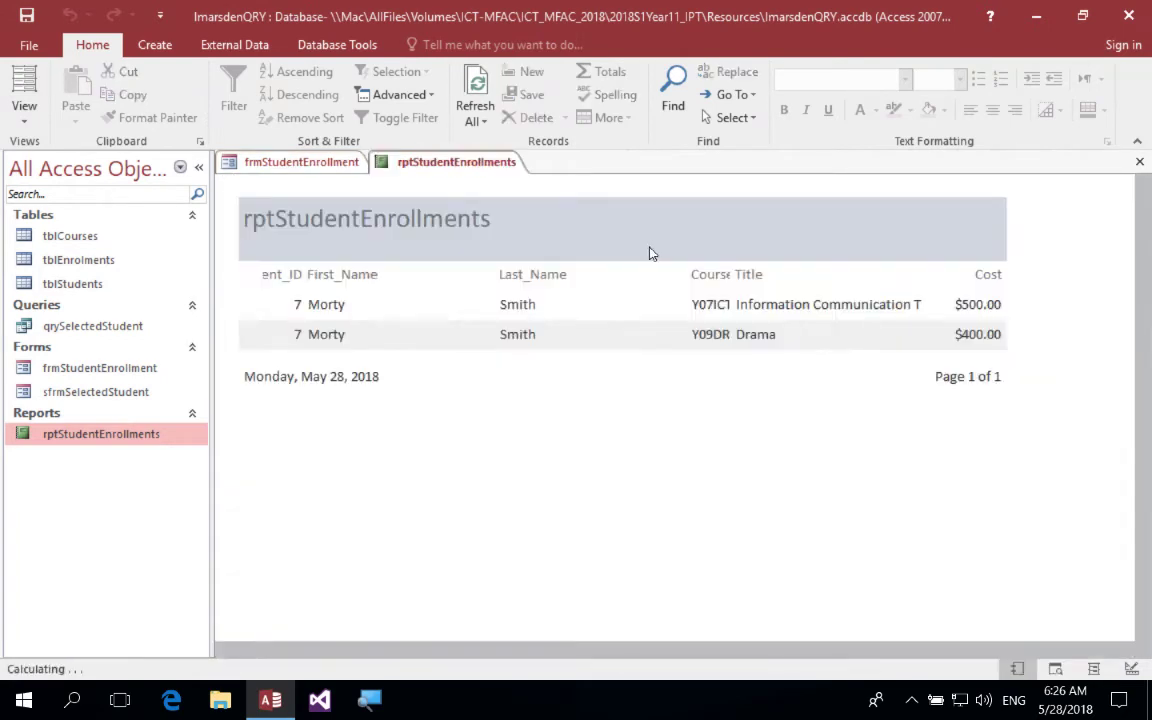
pyautogui.click(1139, 161)
# Select student 3 in the Select Student list, preview the enrollment report for that student and close it.
pyautogui.click(507, 236)
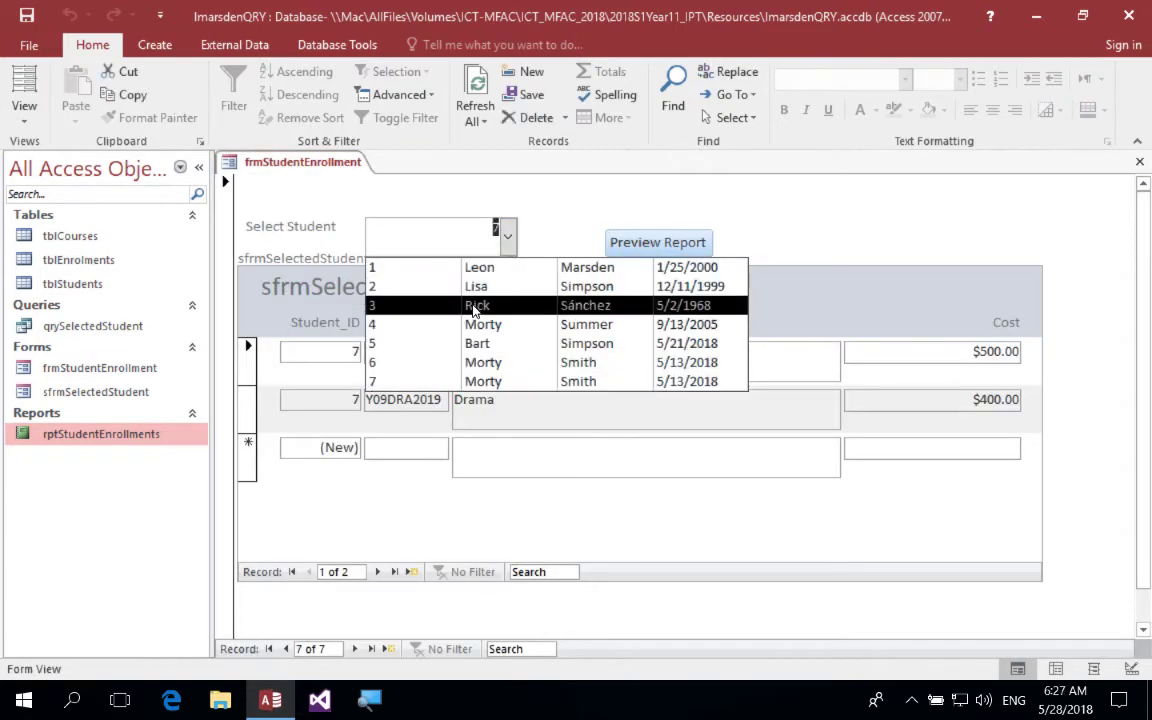
pyautogui.click(425, 302)
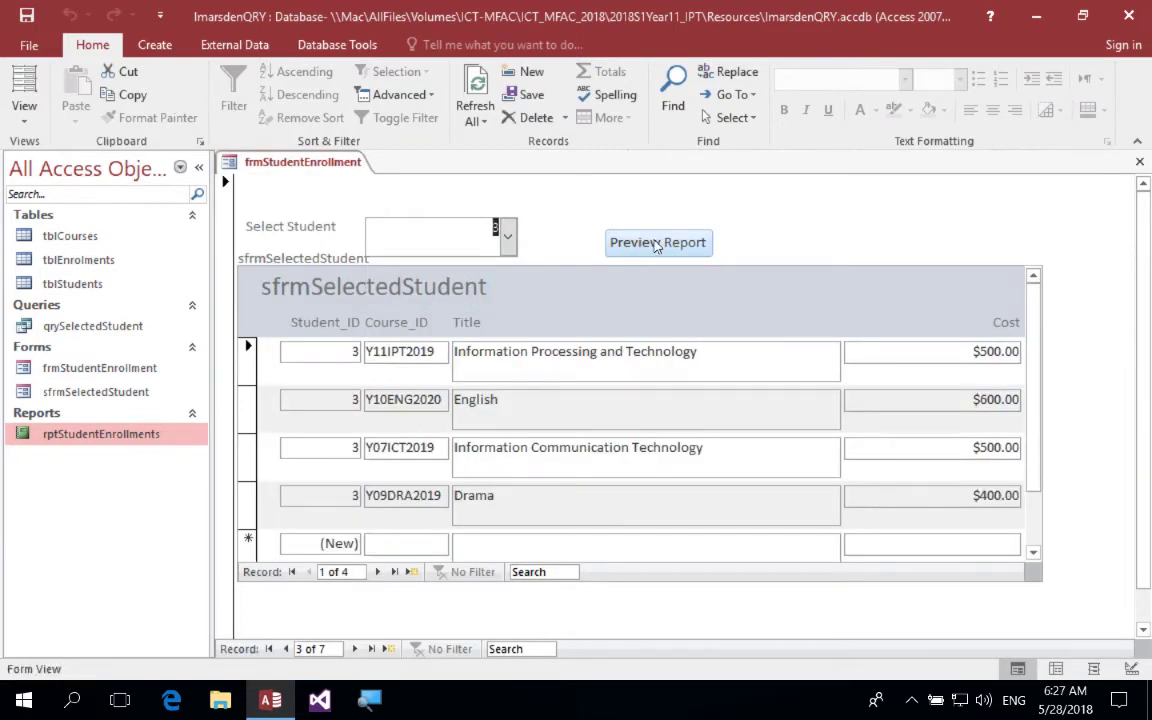
pyautogui.click(656, 243)
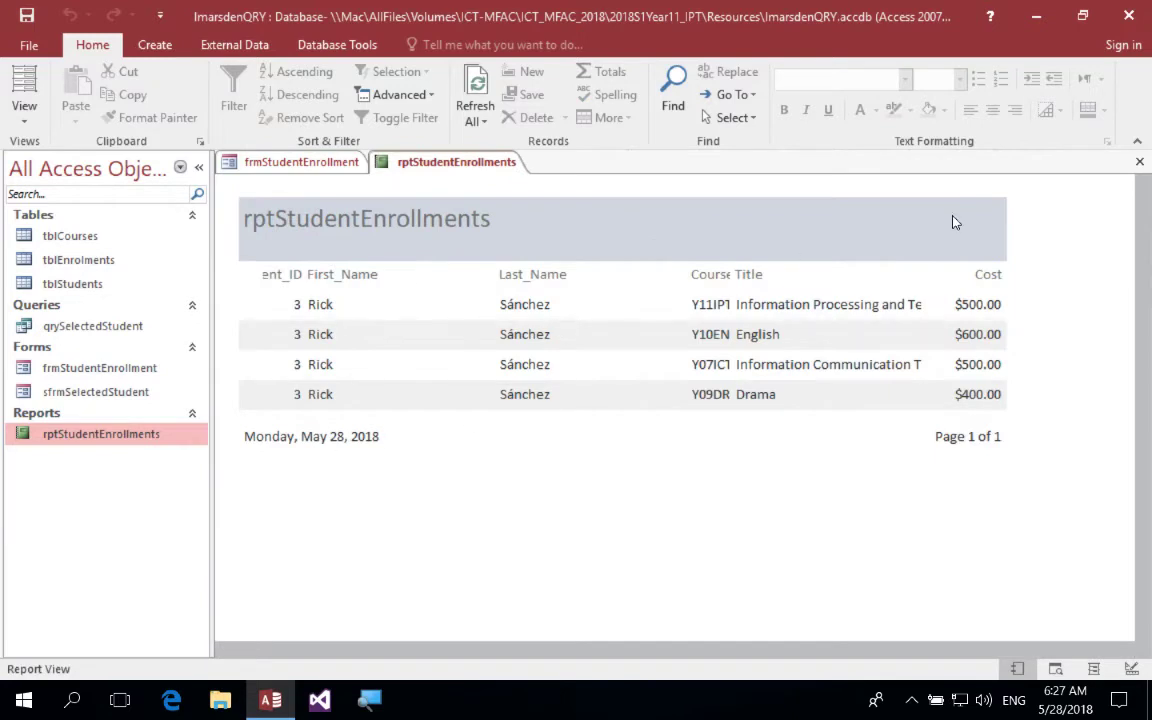
pyautogui.click(1138, 163)
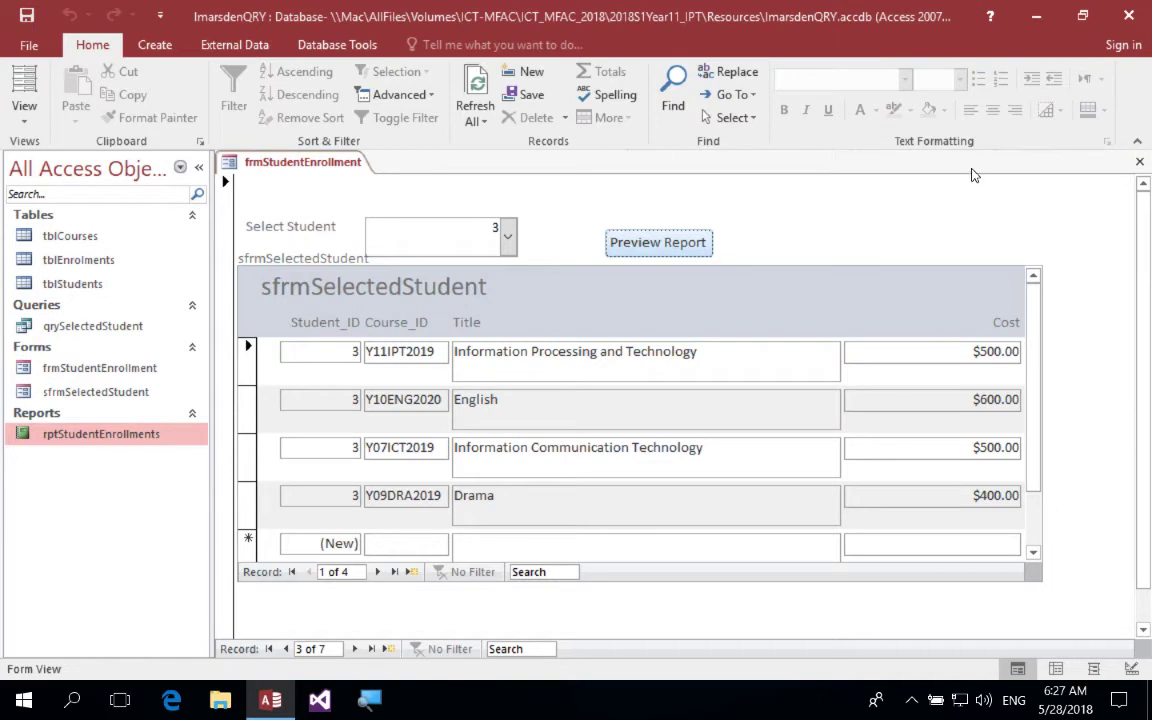
# Reopen rptStudentEnrollments from the form, show it in design view and enlarge its Page Header section to about 0.92" high.
pyautogui.click(651, 242)
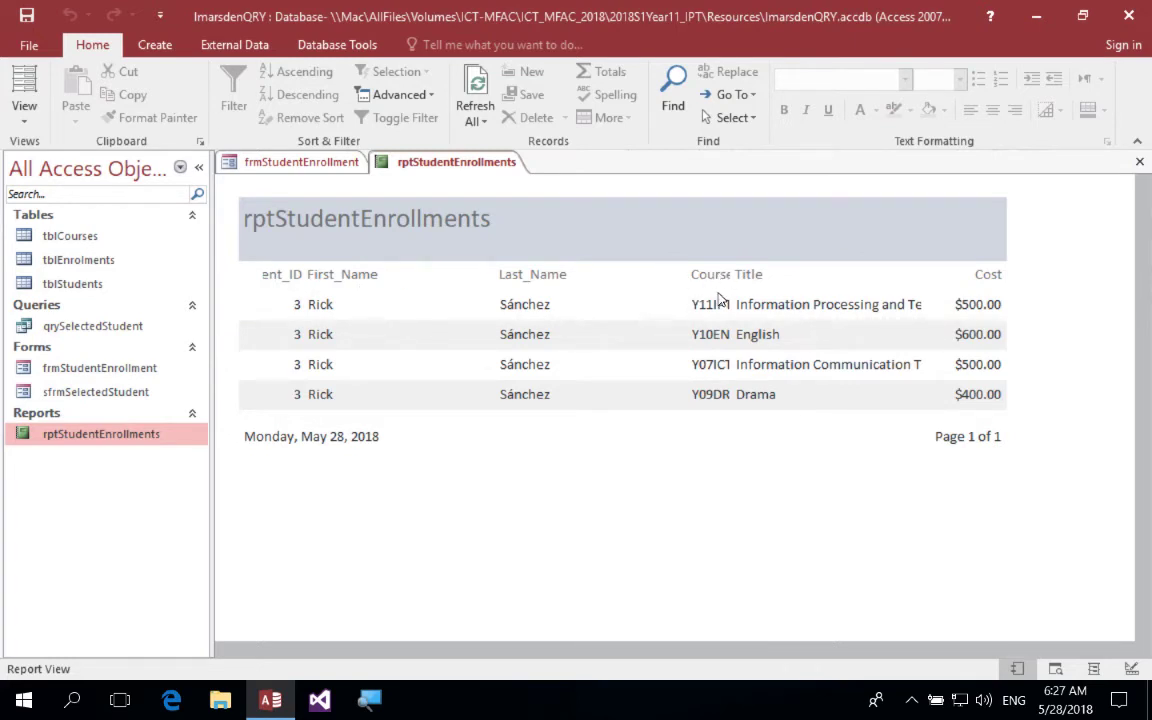
pyautogui.click(23, 106)
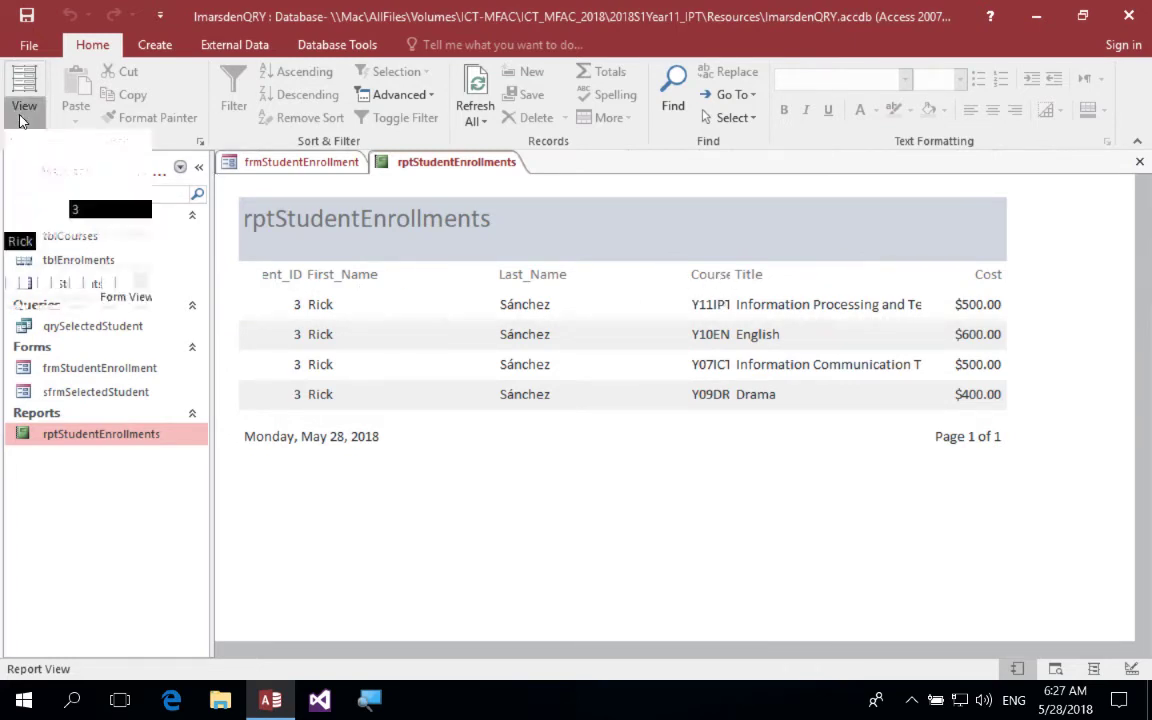
pyautogui.click(38, 286)
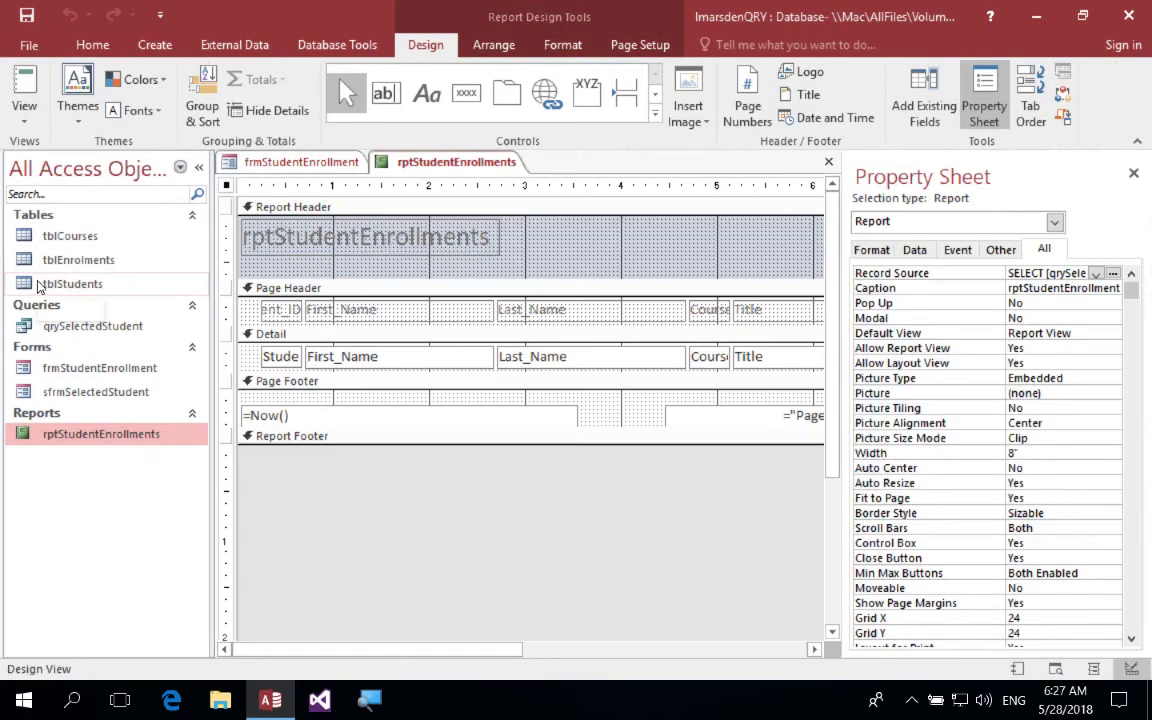
pyautogui.click(348, 322)
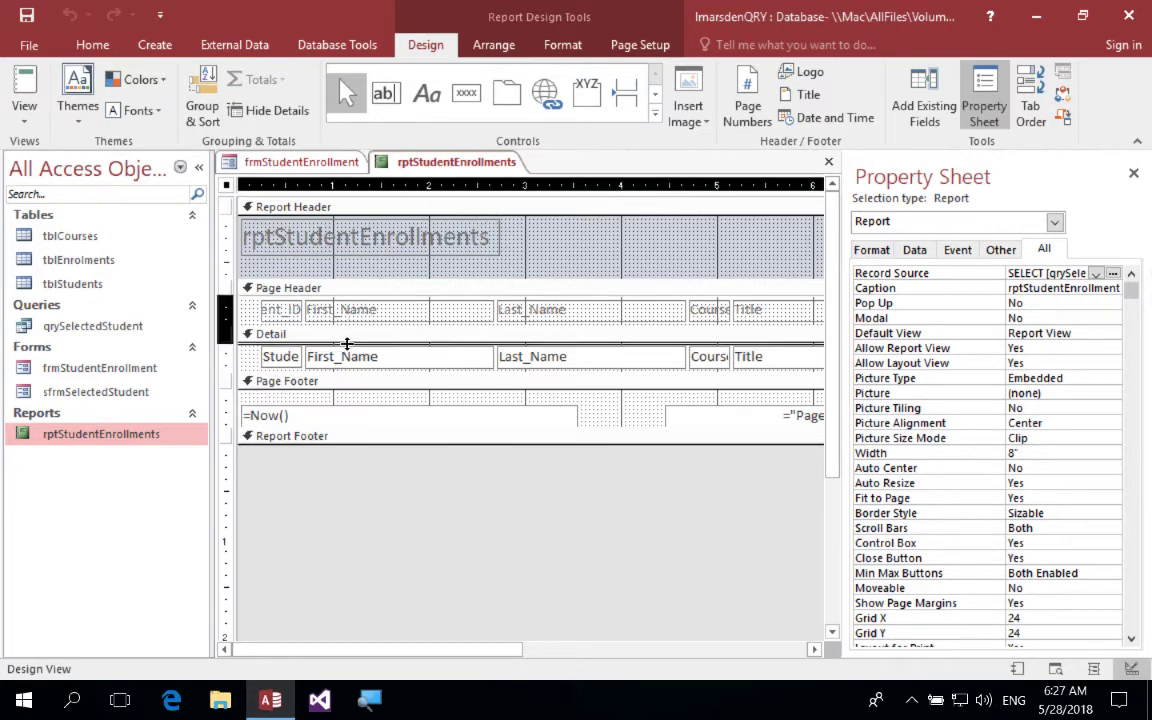
pyautogui.click(343, 381)
pyautogui.moveTo(343, 381); pyautogui.dragTo(343, 384)
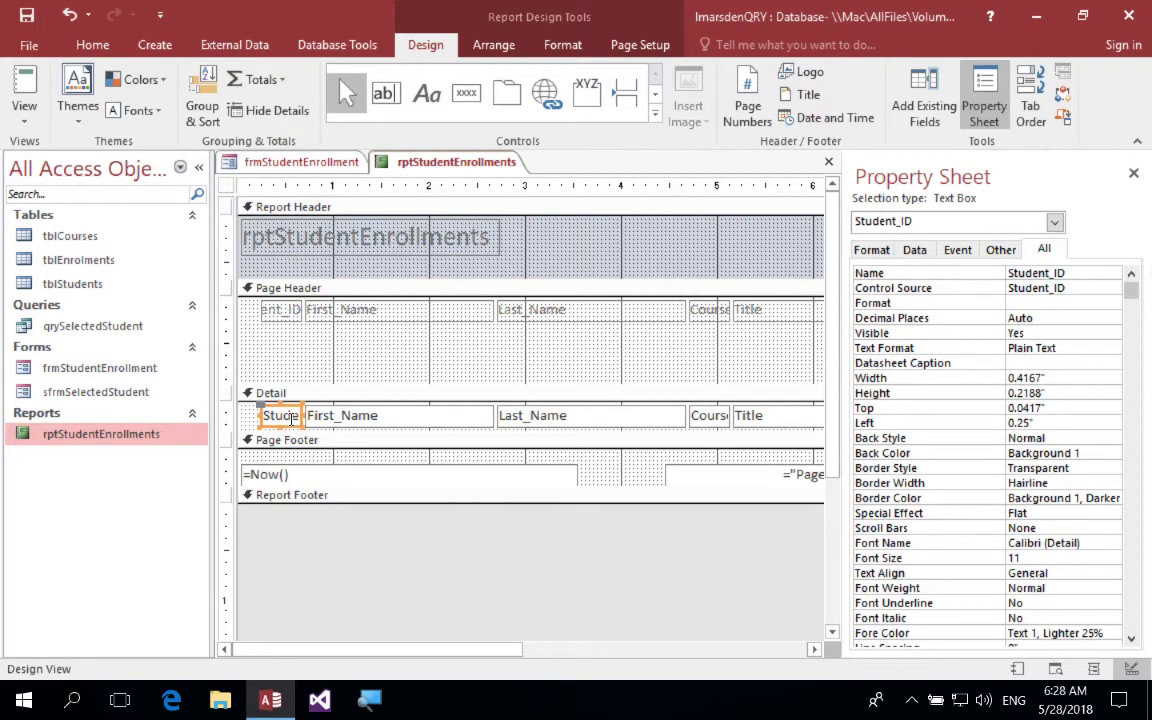
# Move the Student_ID, First_Name and Last_Name text boxes from Detail into the Page Header, beneath their labels at about 0.42" from the top.
pyautogui.keyDown('shift'); pyautogui.click(377, 421); pyautogui.keyUp('shift')
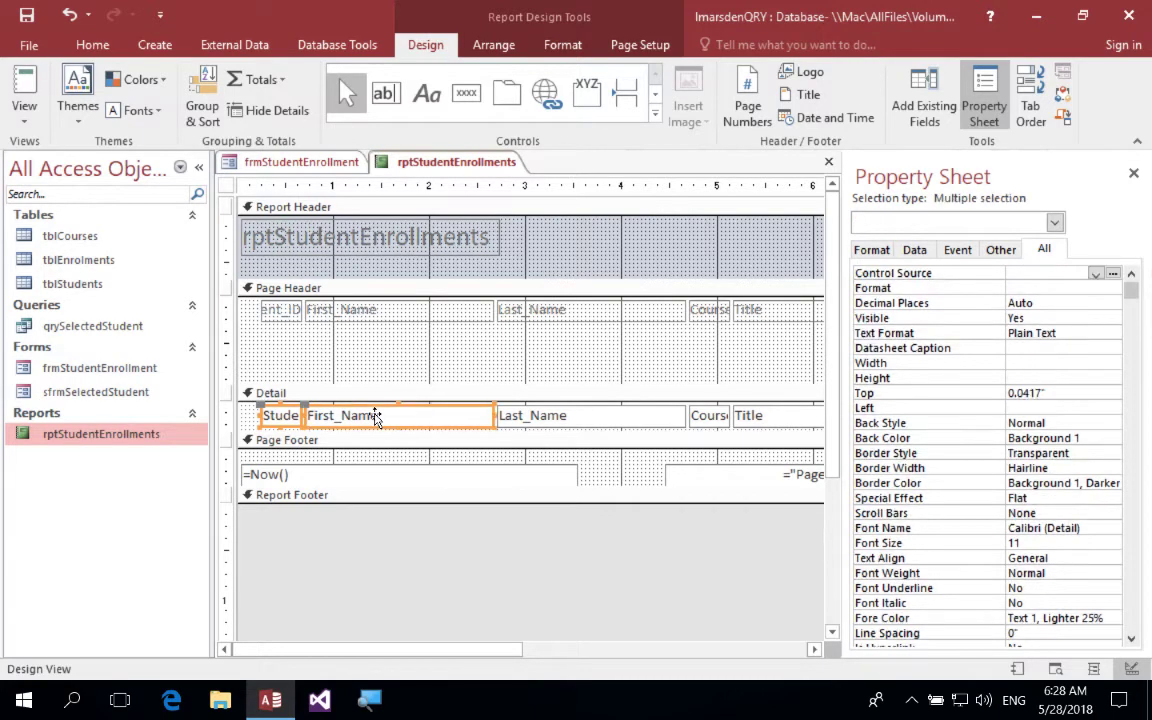
pyautogui.keyDown('shift'); pyautogui.click(531, 425); pyautogui.keyUp('shift')
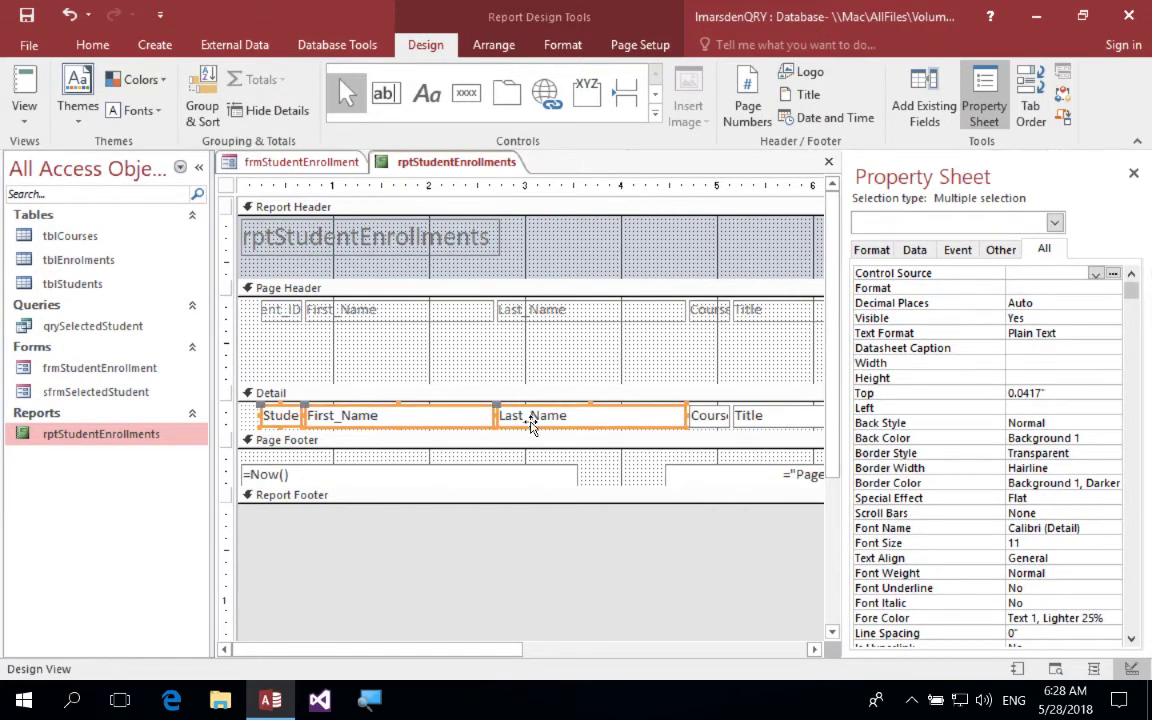
pyautogui.hotkey('ctrl', 'x')
pyautogui.click(381, 363)
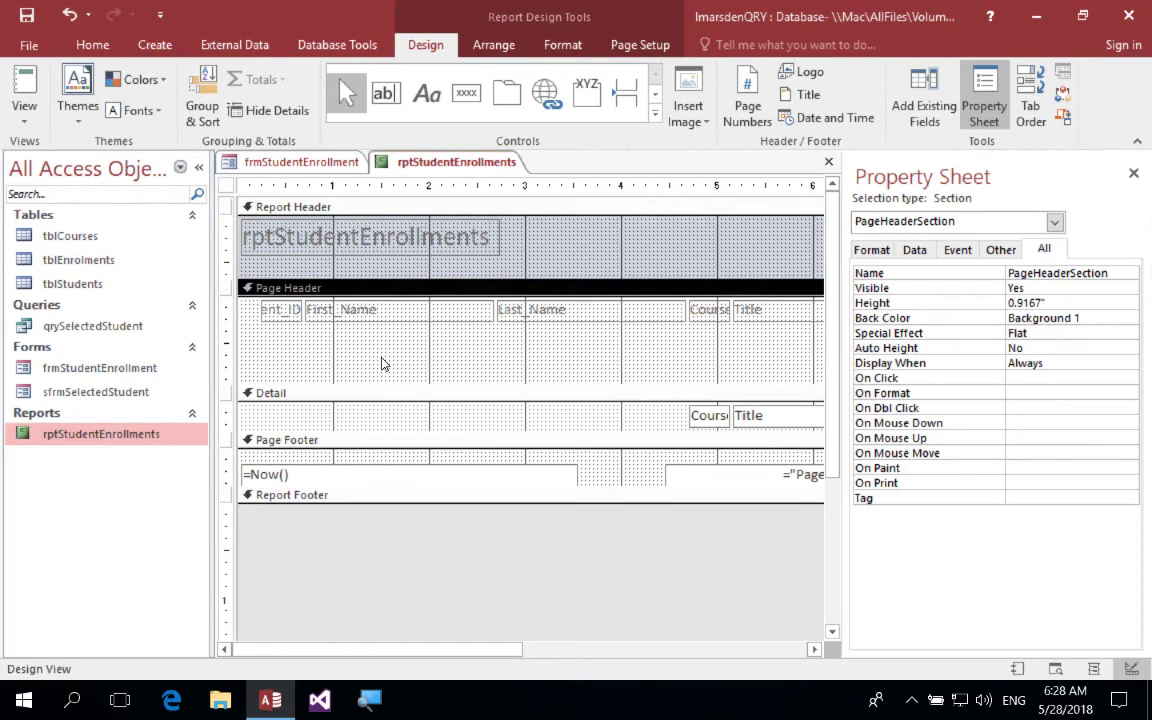
pyautogui.hotkey('ctrl', 'v')
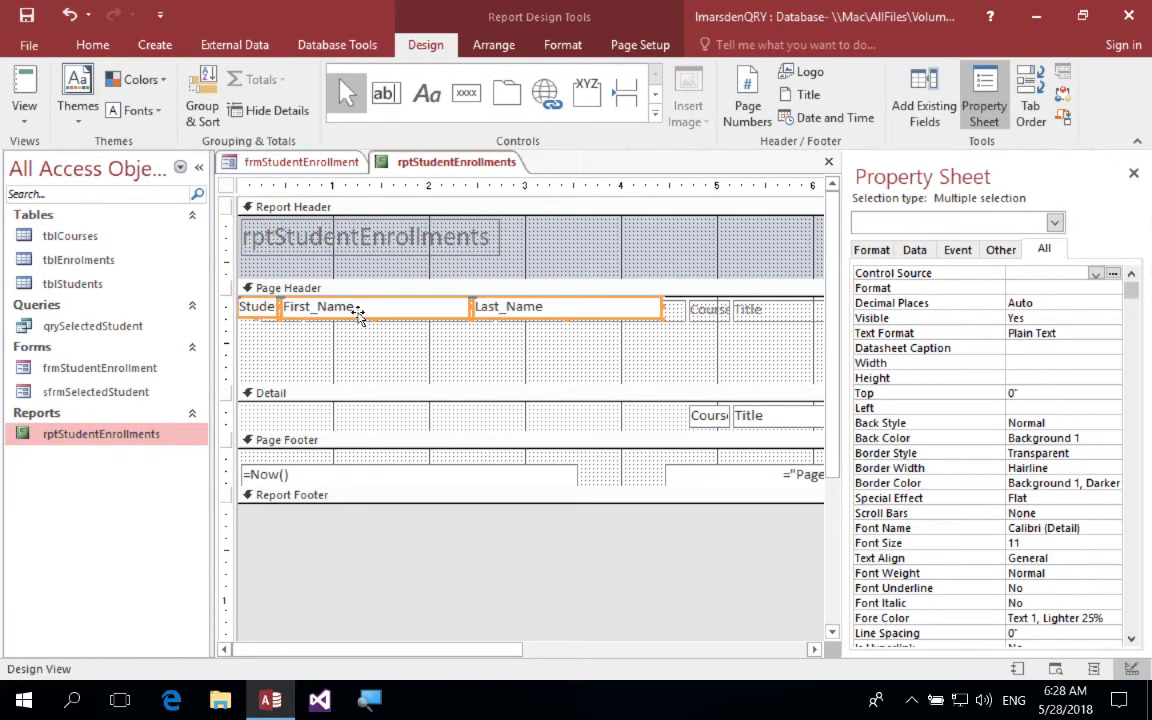
pyautogui.moveTo(359, 311); pyautogui.dragTo(385, 347)
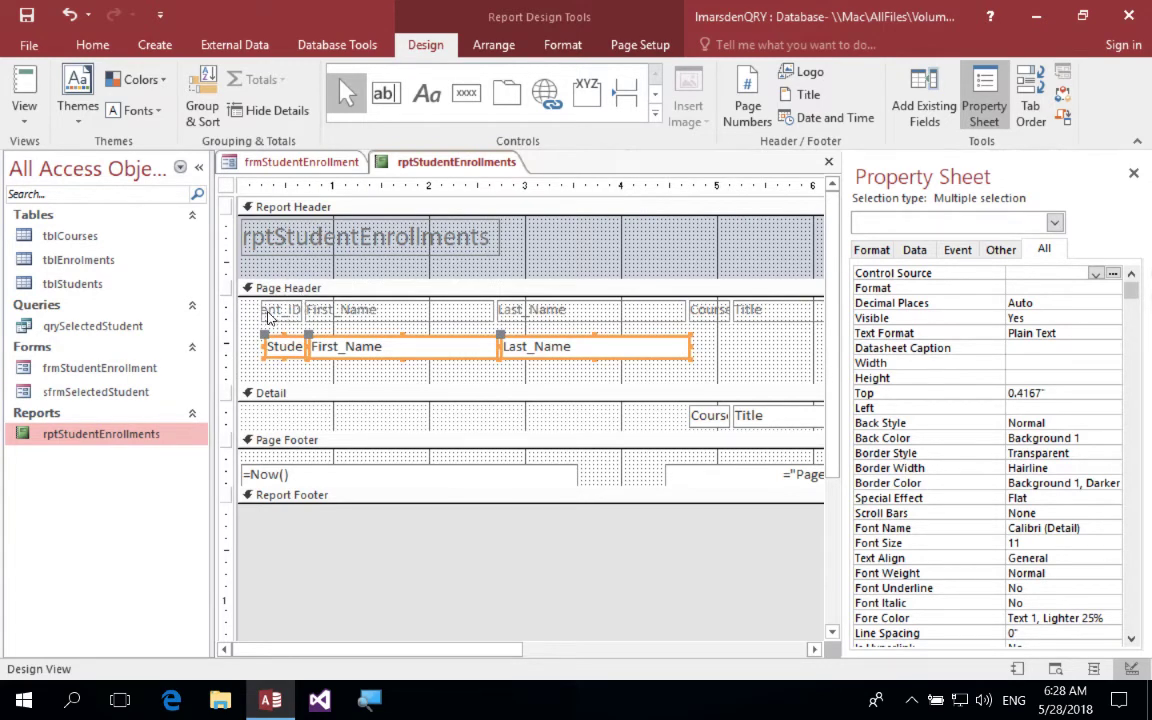
# Widen the Student_ID label leftward, move its text box to about 0.08" from the left edge and check the result in report view.
pyautogui.click(261, 311)
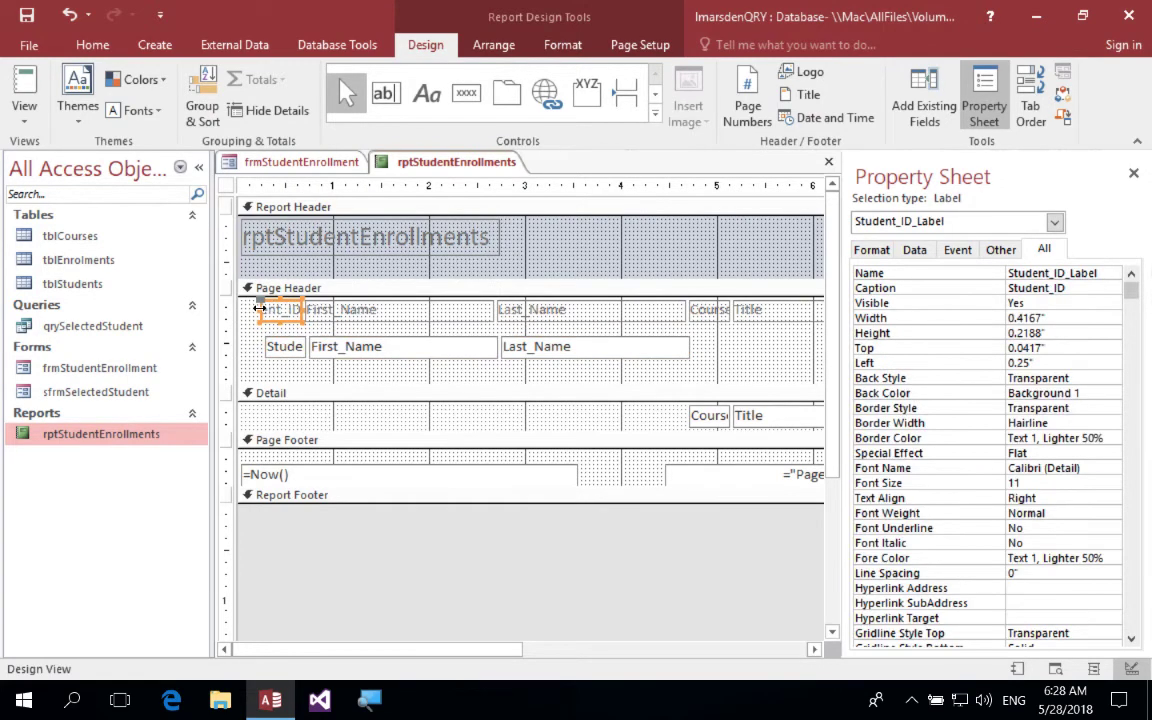
pyautogui.moveTo(258, 310); pyautogui.dragTo(243, 311)
pyautogui.click(267, 347)
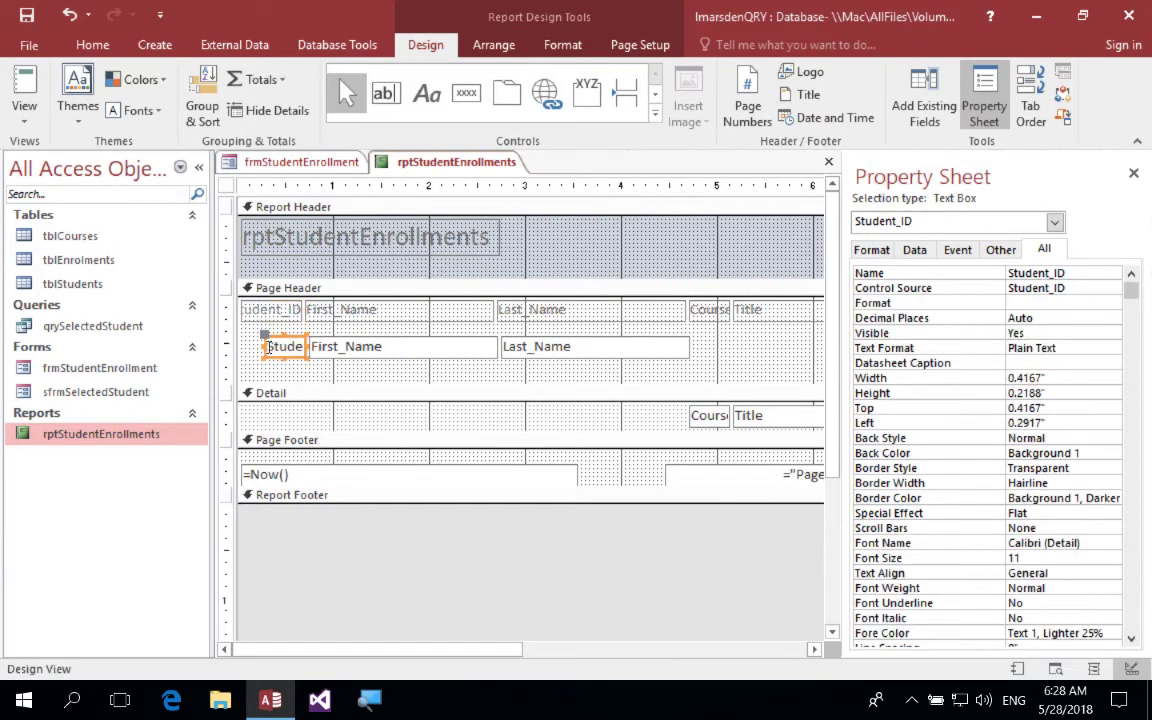
pyautogui.moveTo(273, 335); pyautogui.dragTo(253, 336)
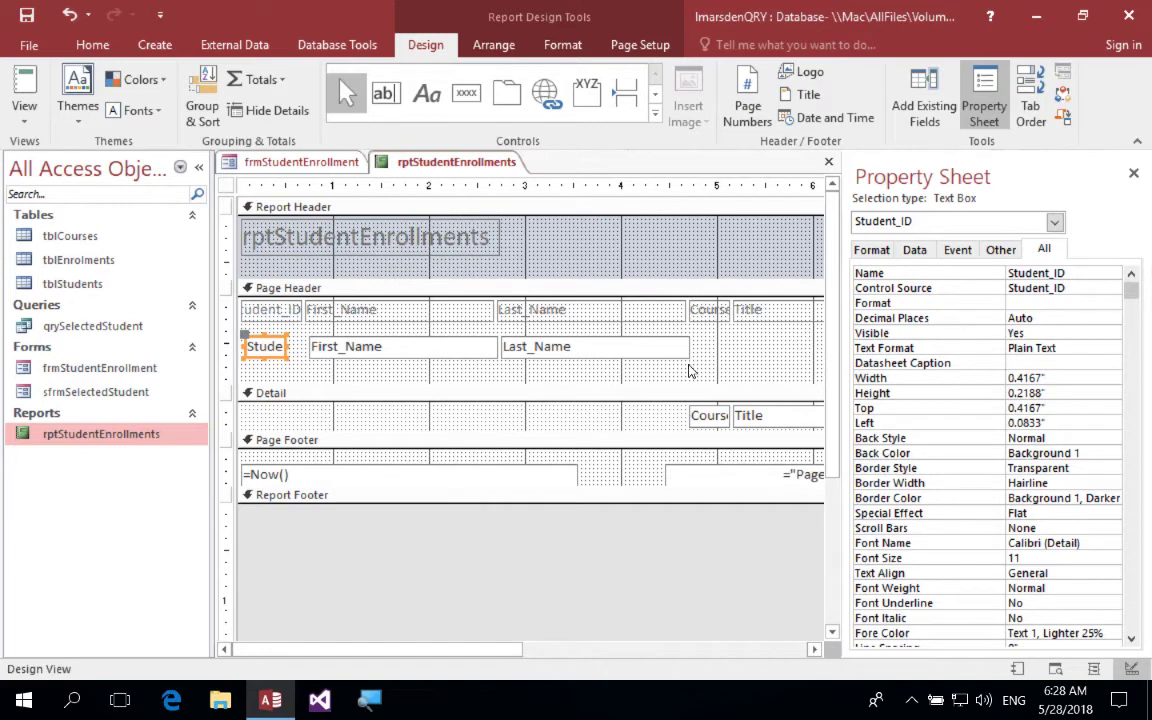
pyautogui.click(26, 78)
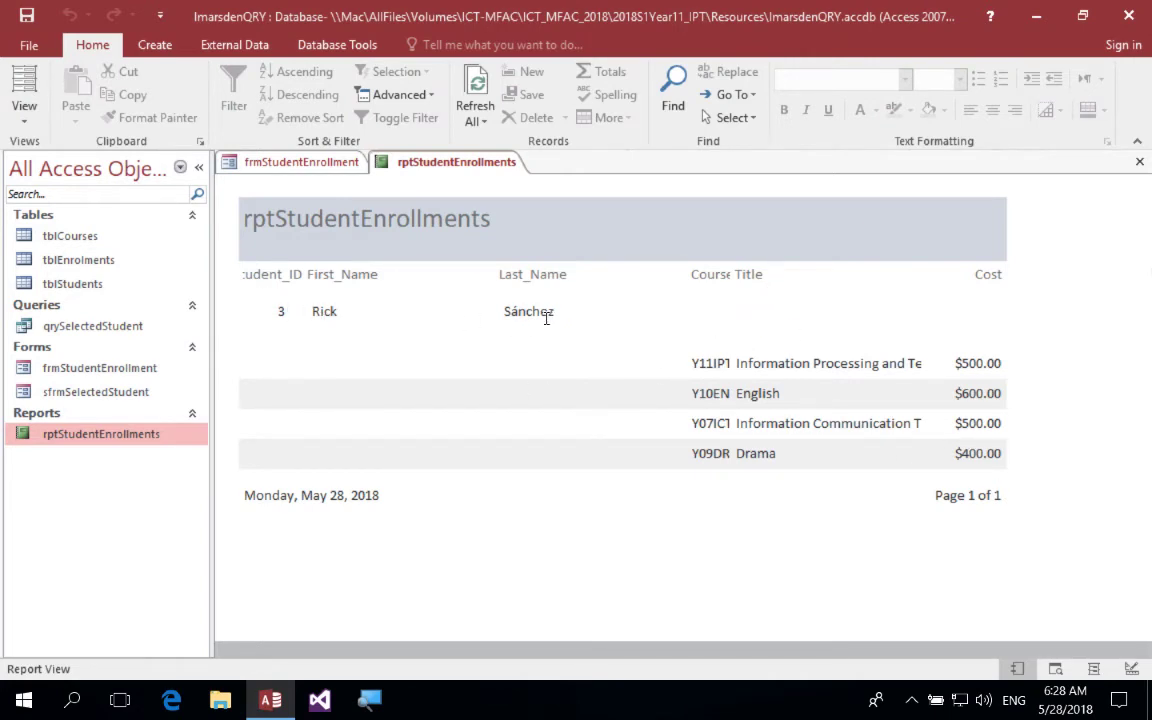
# Back in design view with the property sheet closed, move the Course_ID, Title and Cost labels below the student text boxes in the Page Header.
pyautogui.click(24, 108)
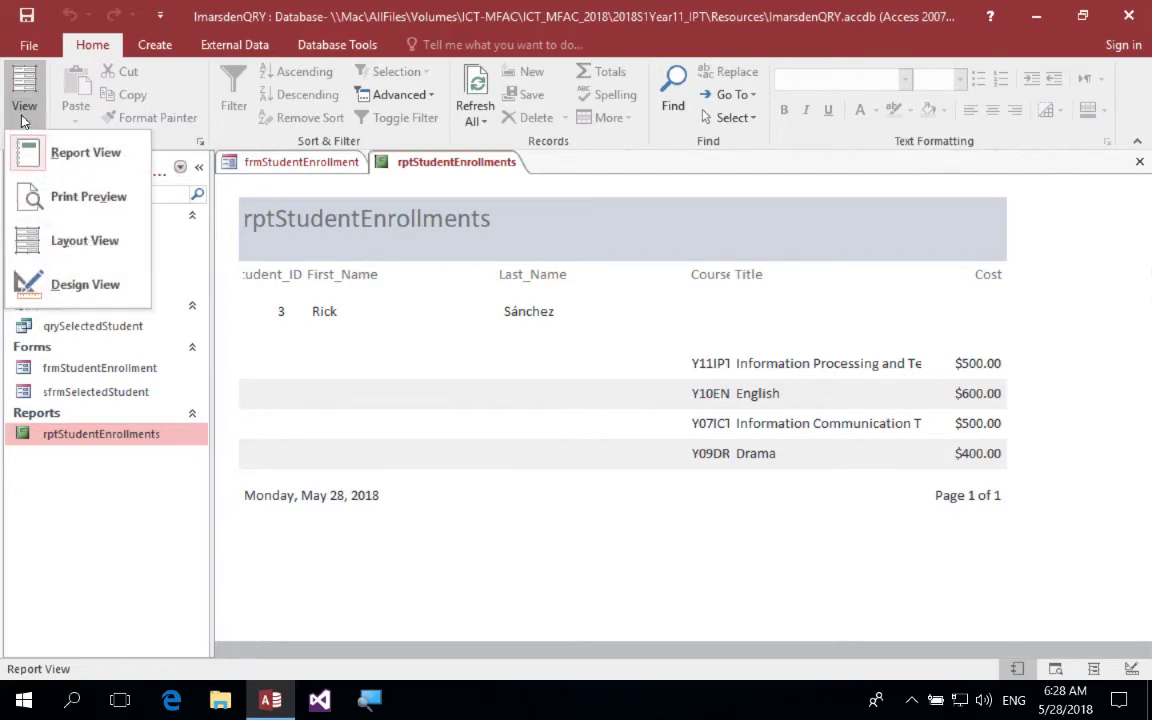
pyautogui.click(80, 285)
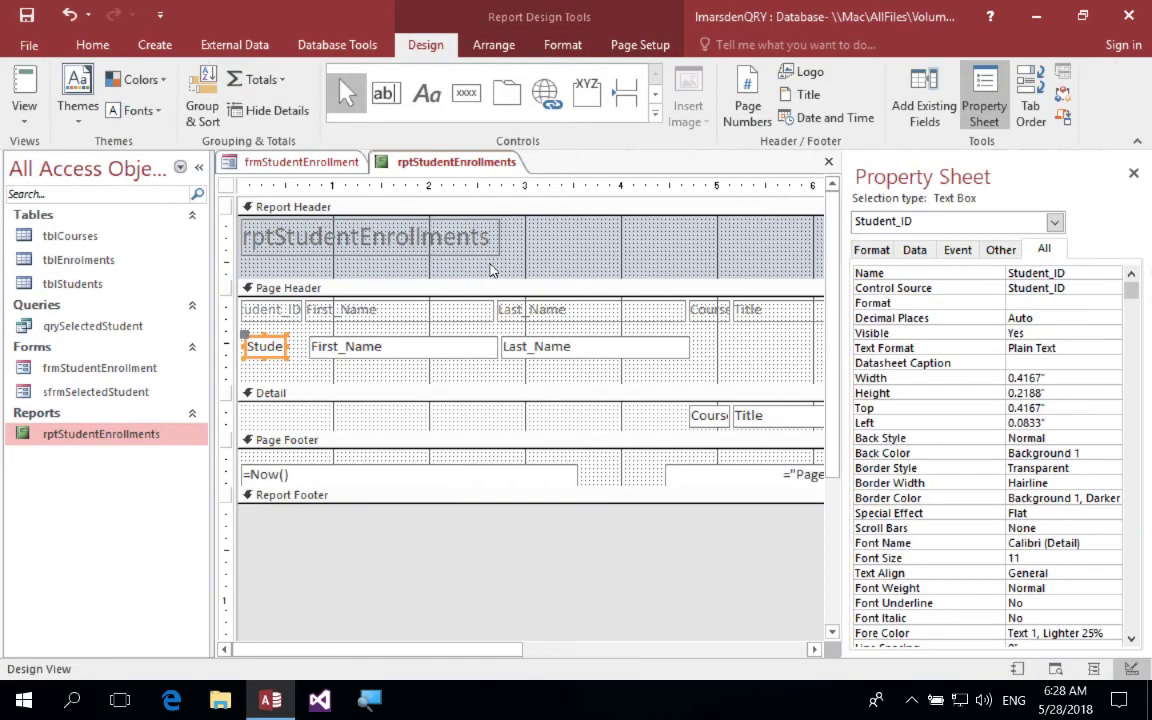
pyautogui.click(1133, 169)
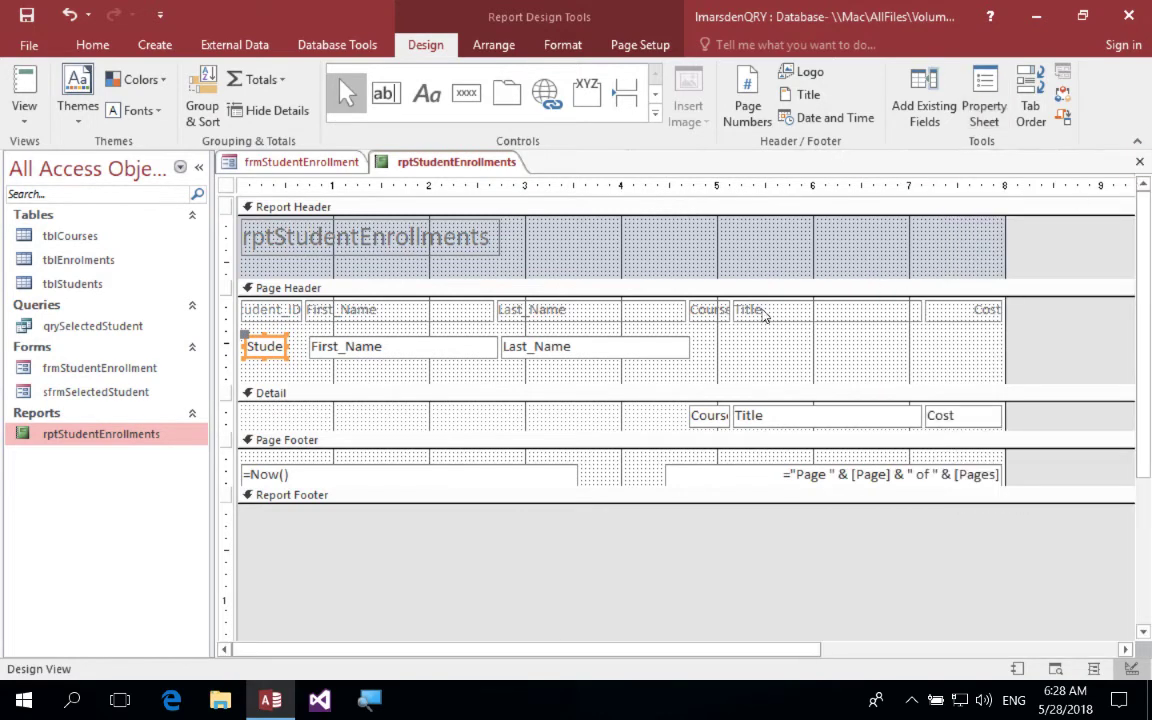
pyautogui.click(724, 311)
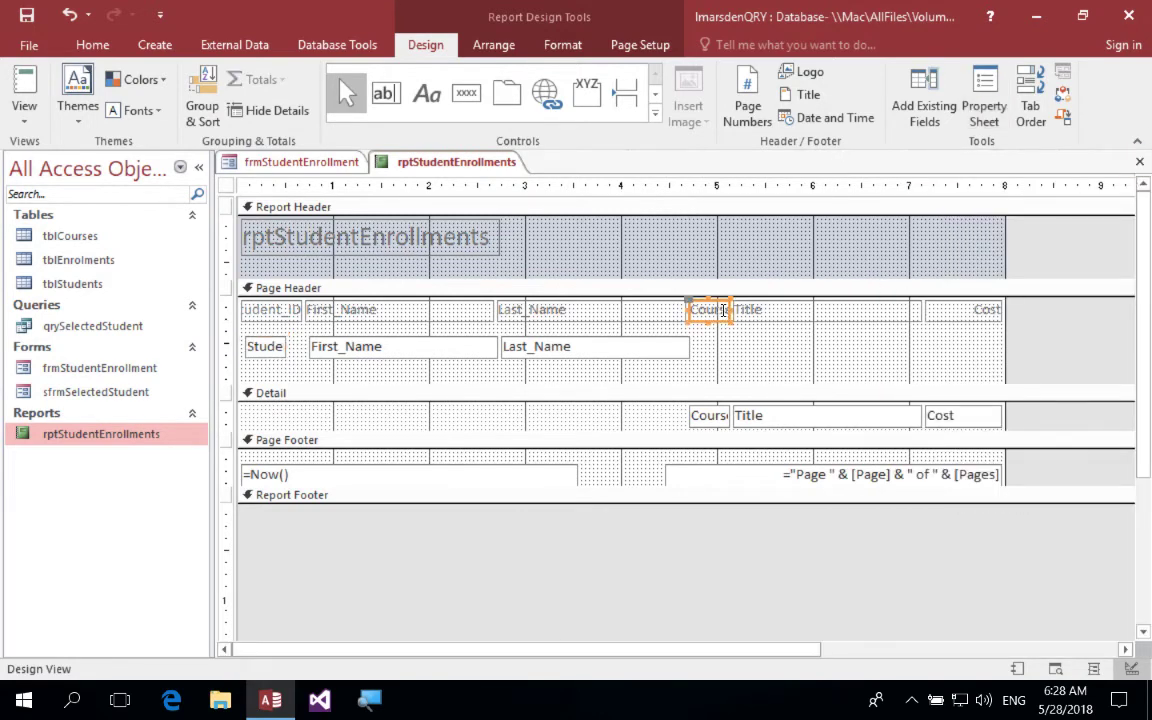
pyautogui.keyDown('shift'); pyautogui.click(870, 310); pyautogui.keyUp('shift')
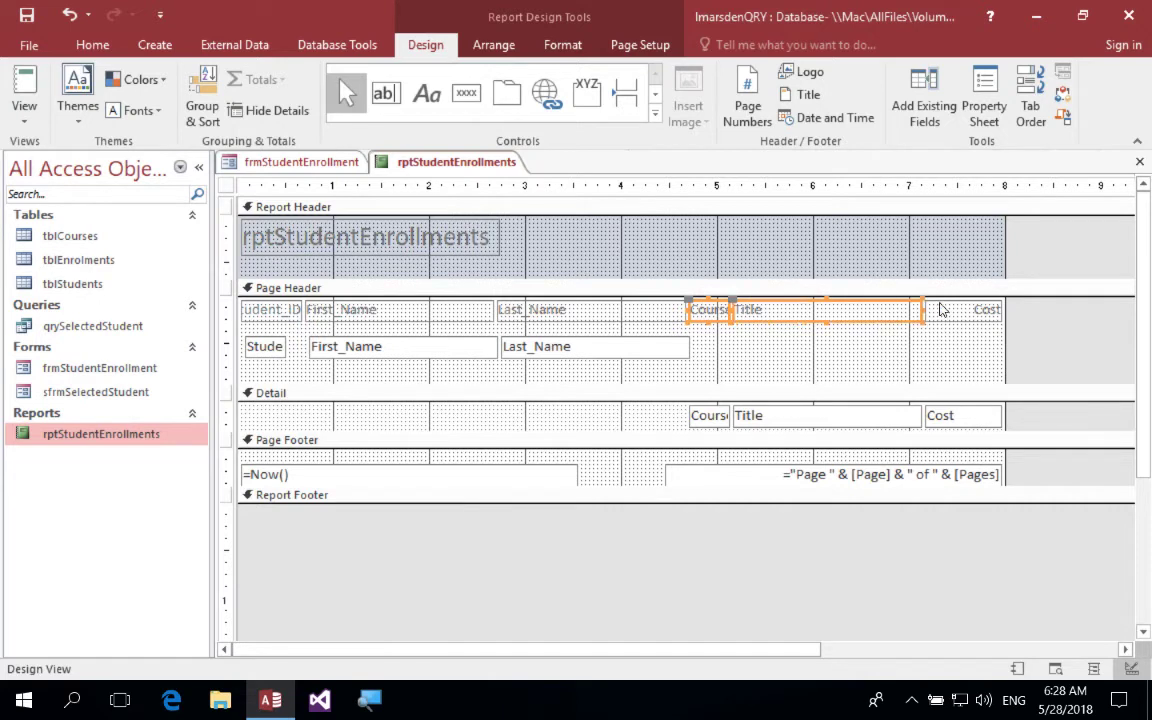
pyautogui.keyDown('shift'); pyautogui.click(944, 309); pyautogui.keyUp('shift')
pyautogui.moveTo(857, 302); pyautogui.dragTo(507, 373)
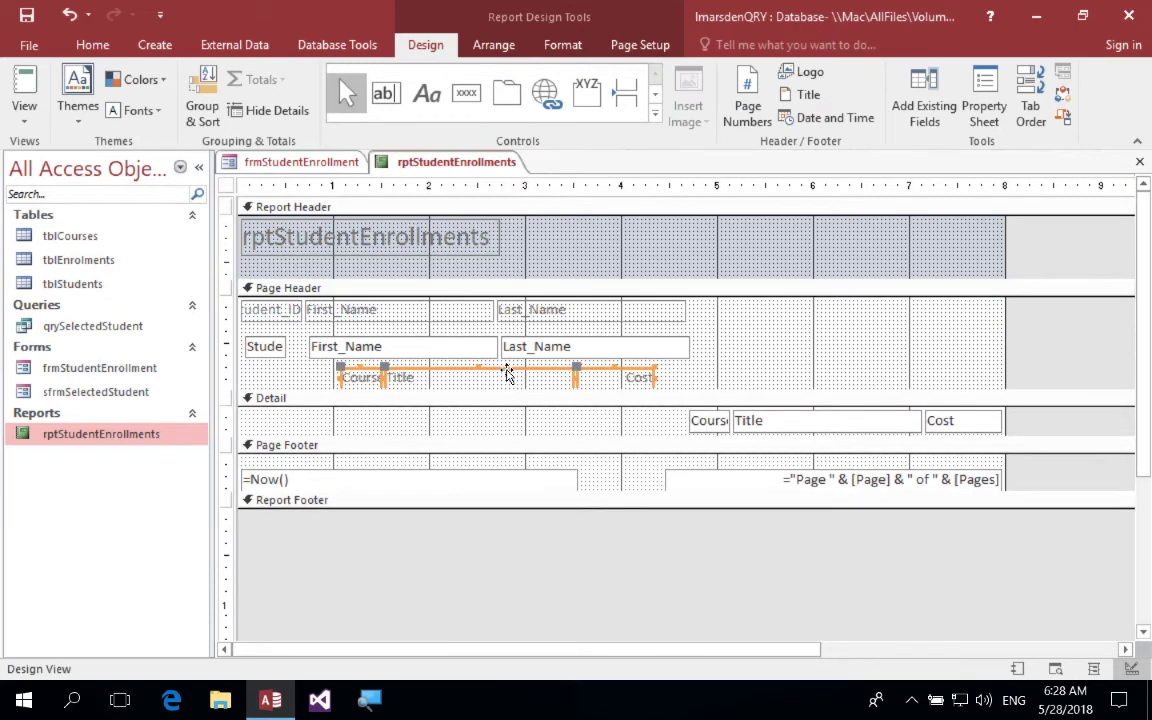
# Extend the Course_ID label leftward to about 1.4" wide and the Course_ID text box in Detail to about 1.25" wide.
pyautogui.click(322, 373)
pyautogui.click(343, 376)
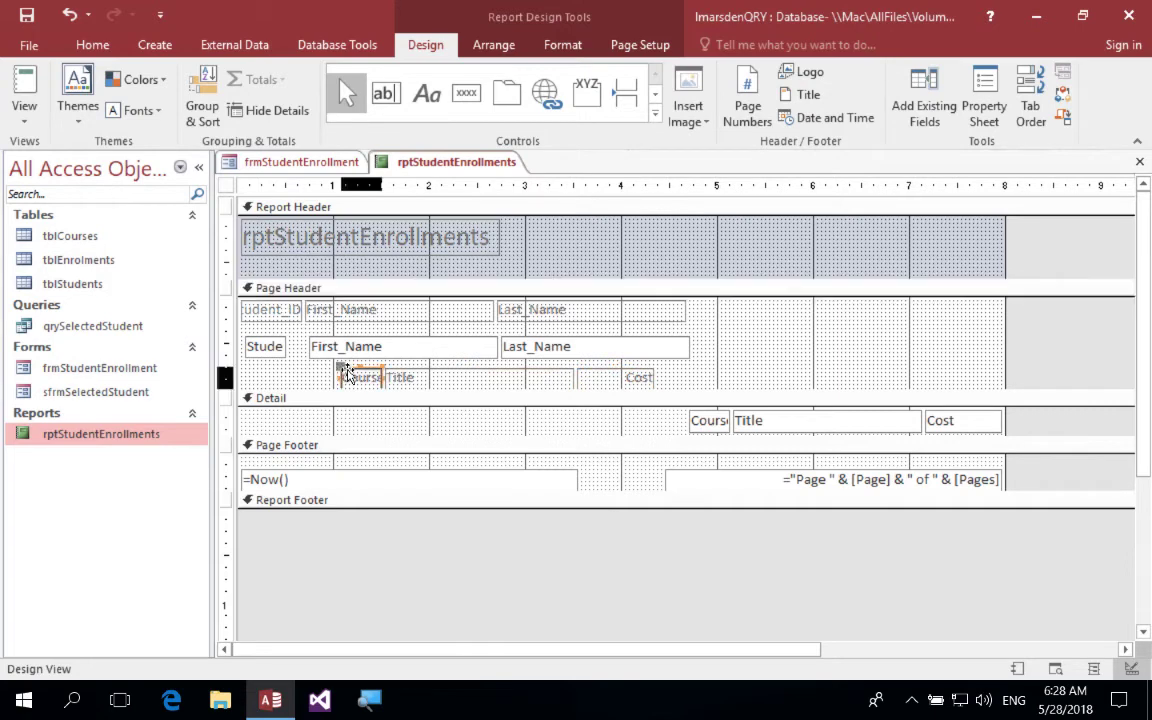
pyautogui.moveTo(338, 376); pyautogui.dragTo(246, 376)
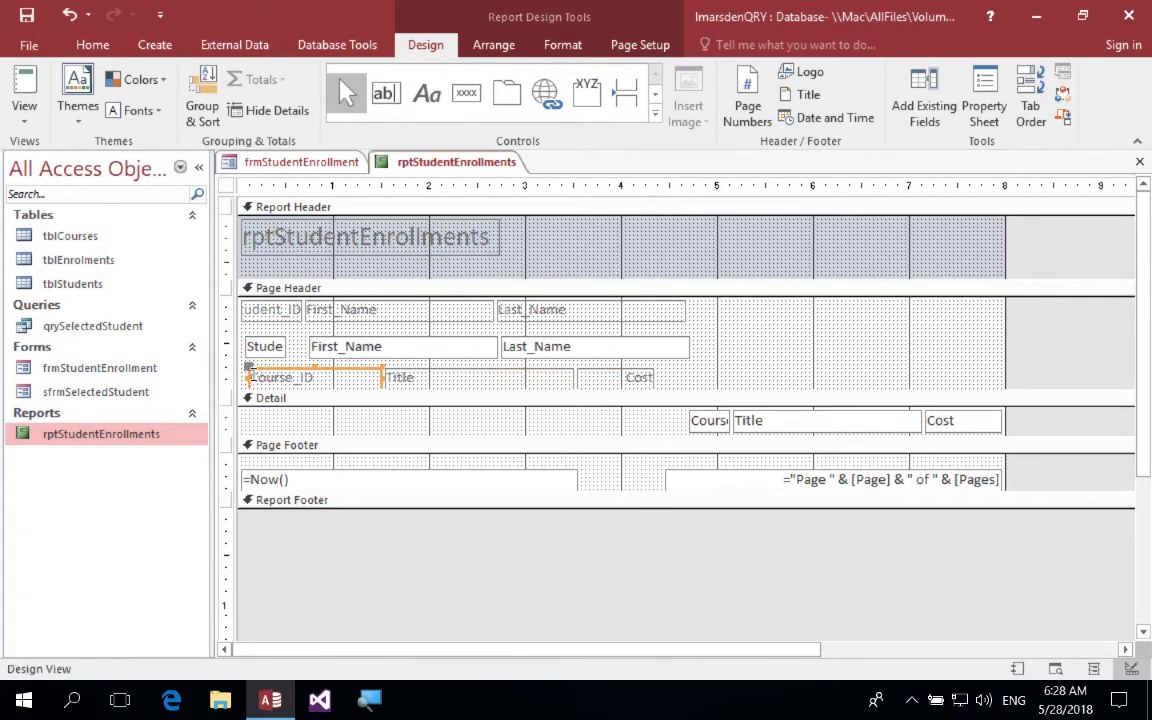
pyautogui.click(703, 423)
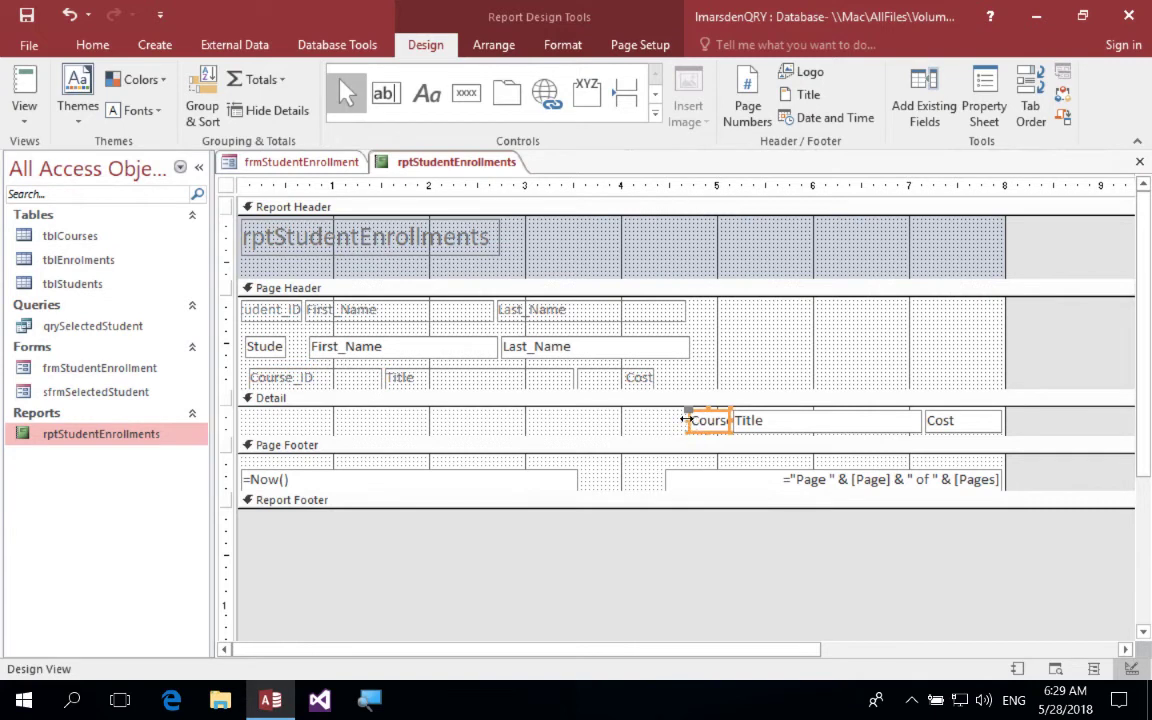
pyautogui.moveTo(687, 420); pyautogui.dragTo(612, 424)
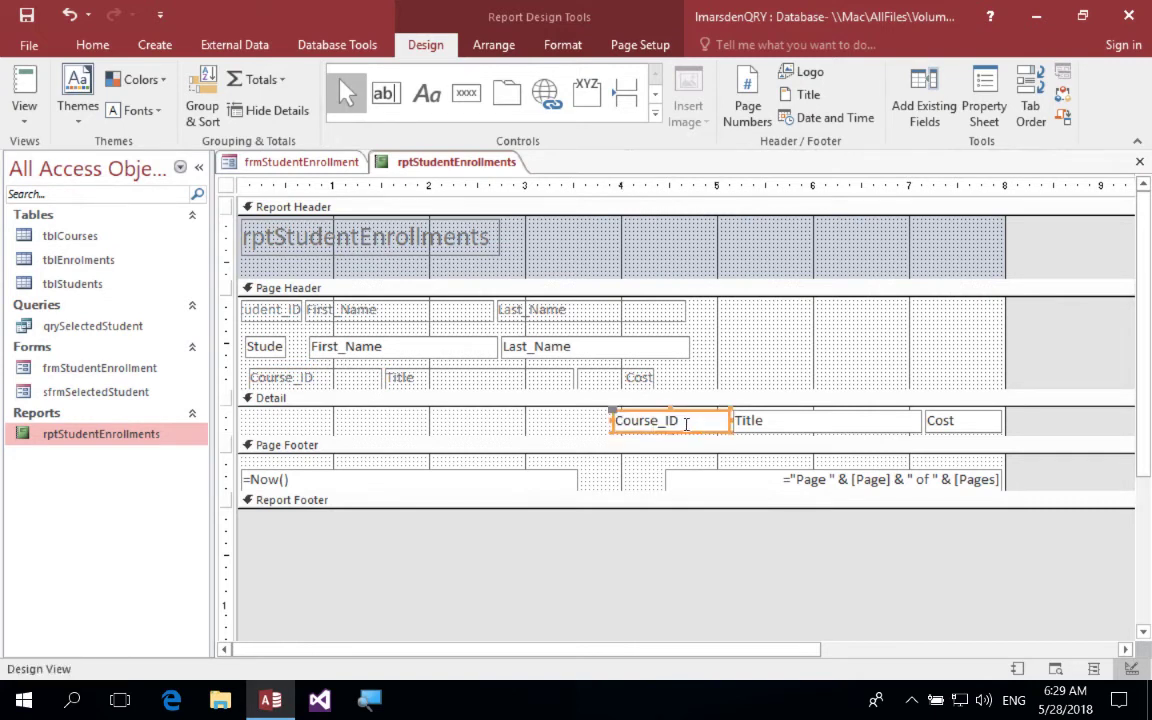
# Move the Course_ID, Title and Cost text boxes beneath their labels, shift Cost slightly further right and show the report in report view.
pyautogui.keyDown('shift'); pyautogui.click(770, 422); pyautogui.keyUp('shift')
pyautogui.keyDown('shift'); pyautogui.click(950, 422); pyautogui.keyUp('shift')
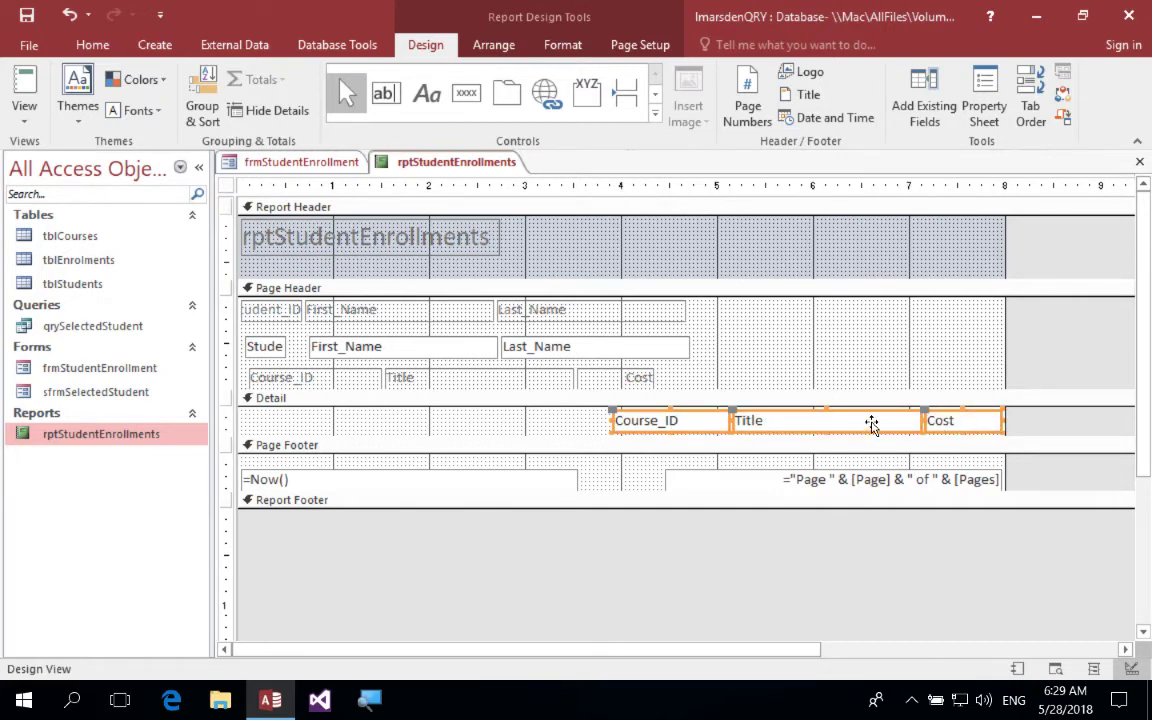
pyautogui.moveTo(828, 421); pyautogui.dragTo(460, 422)
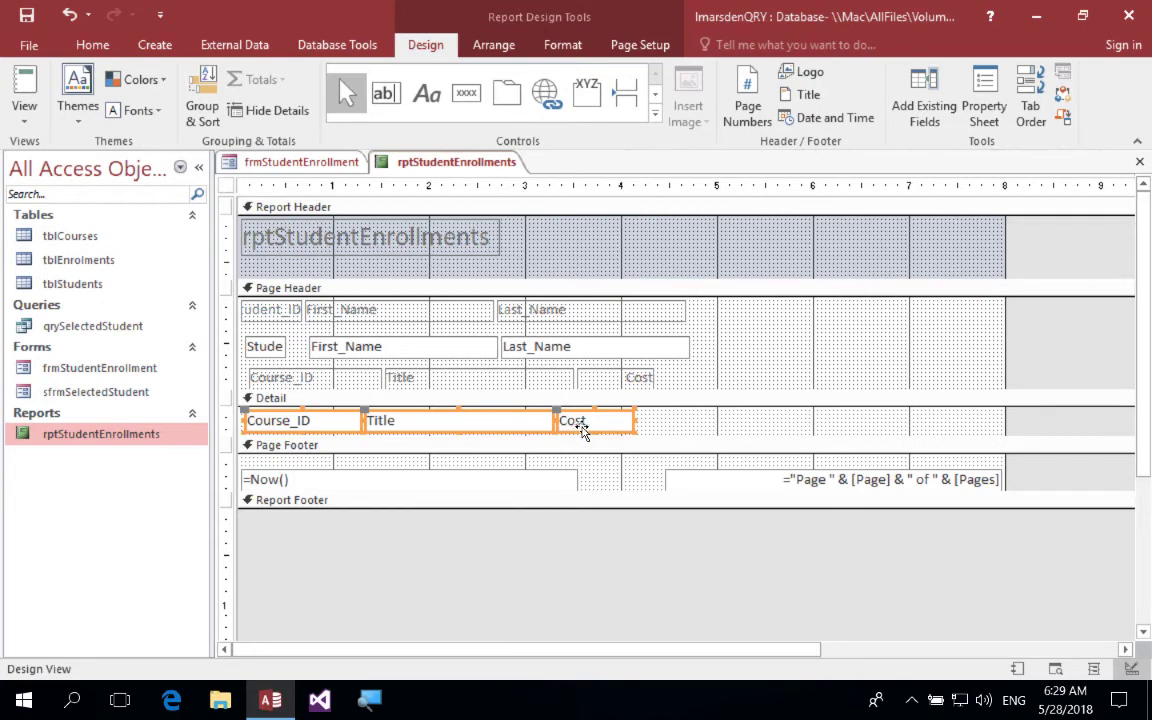
pyautogui.click(663, 419)
pyautogui.moveTo(607, 423); pyautogui.dragTo(638, 411)
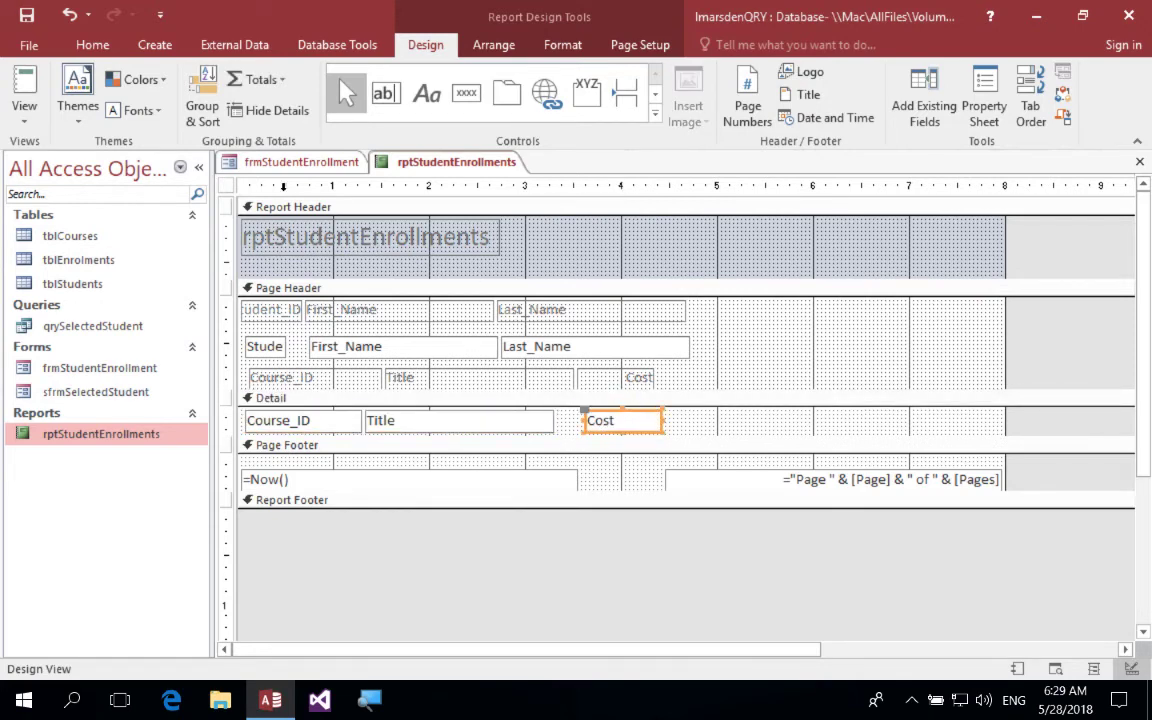
pyautogui.click(24, 80)
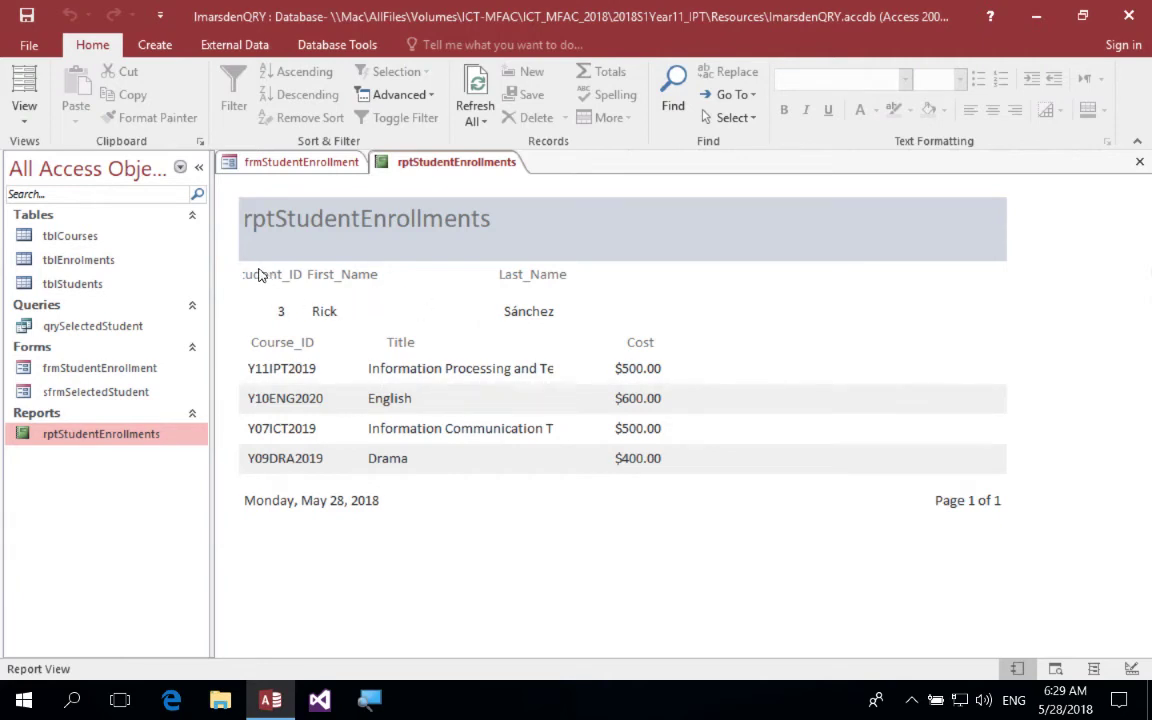
# In design view, move the First_Name label about 0.2" right, widen the Student_ID label rightward to fit its caption, and show report view.
pyautogui.click(31, 118)
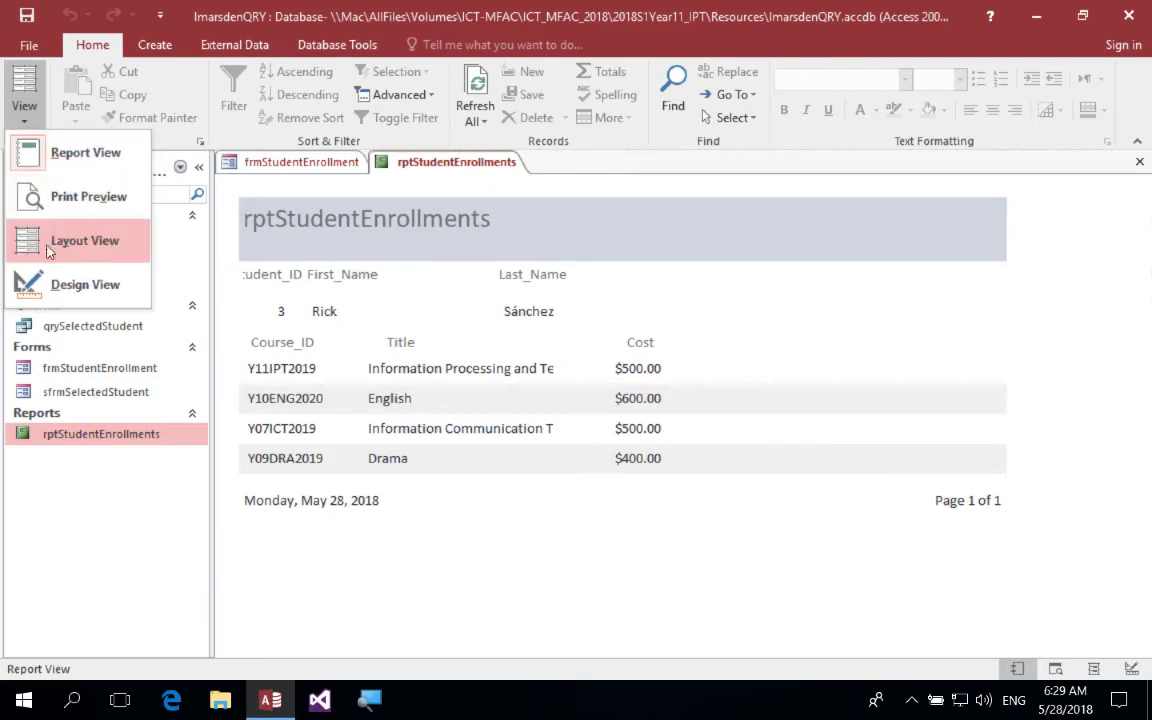
pyautogui.click(60, 277)
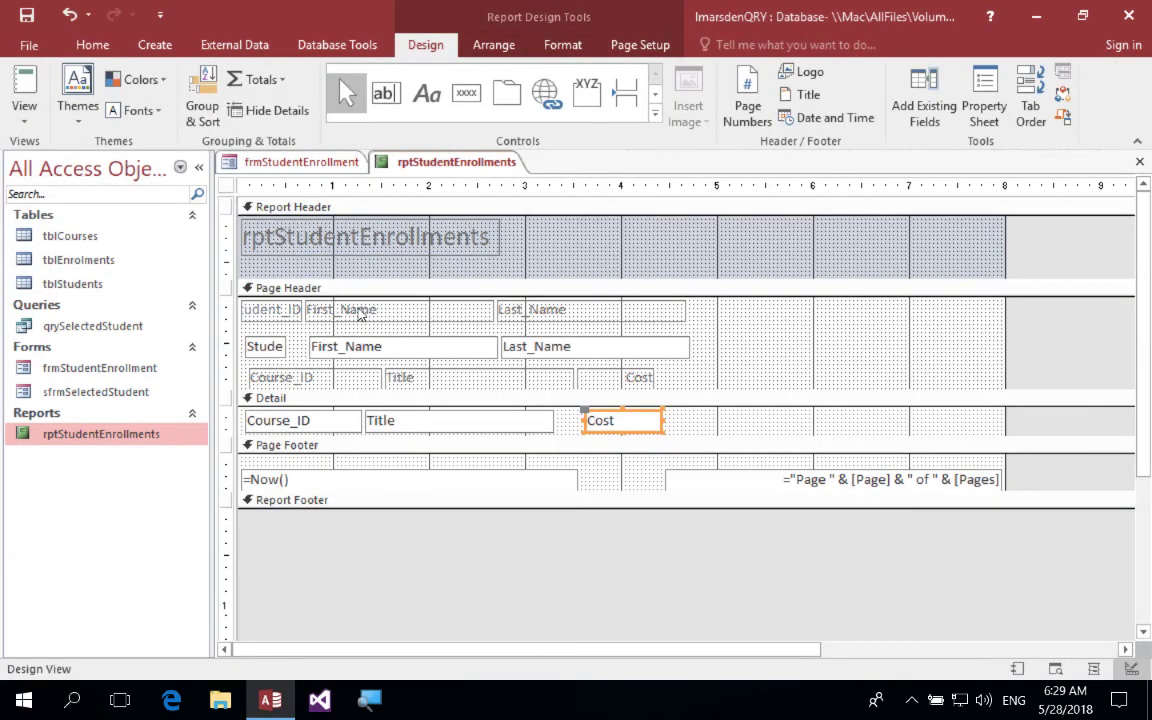
pyautogui.click(310, 311)
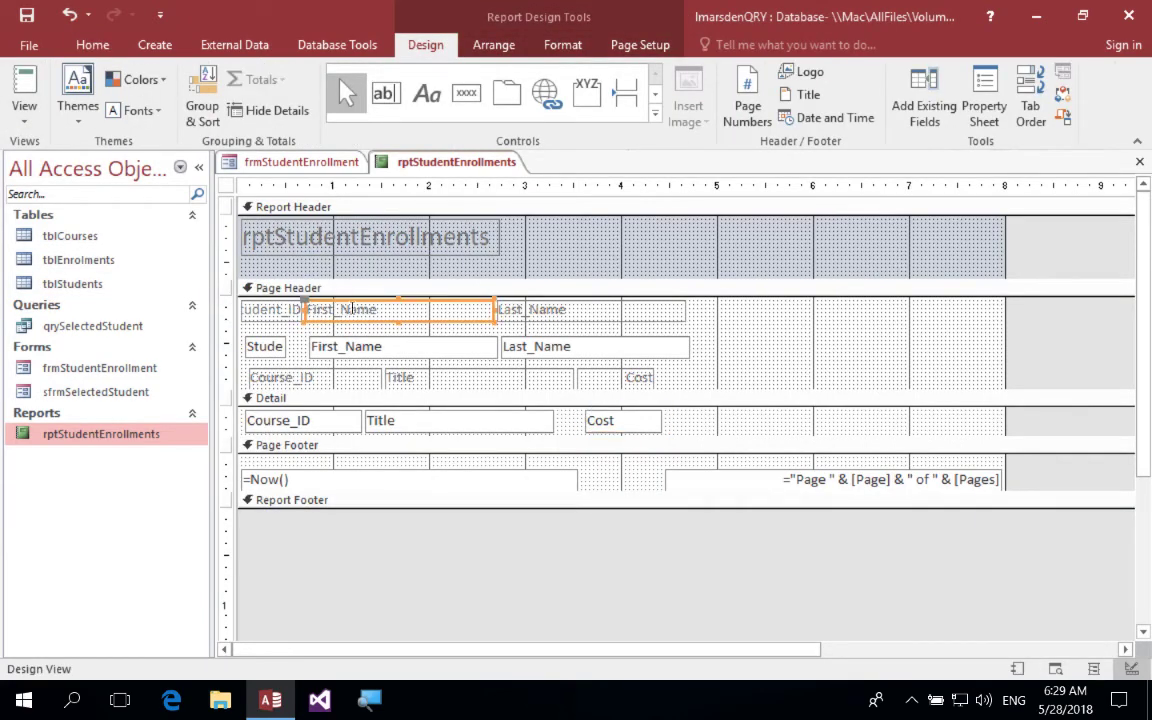
pyautogui.moveTo(391, 303); pyautogui.dragTo(411, 301)
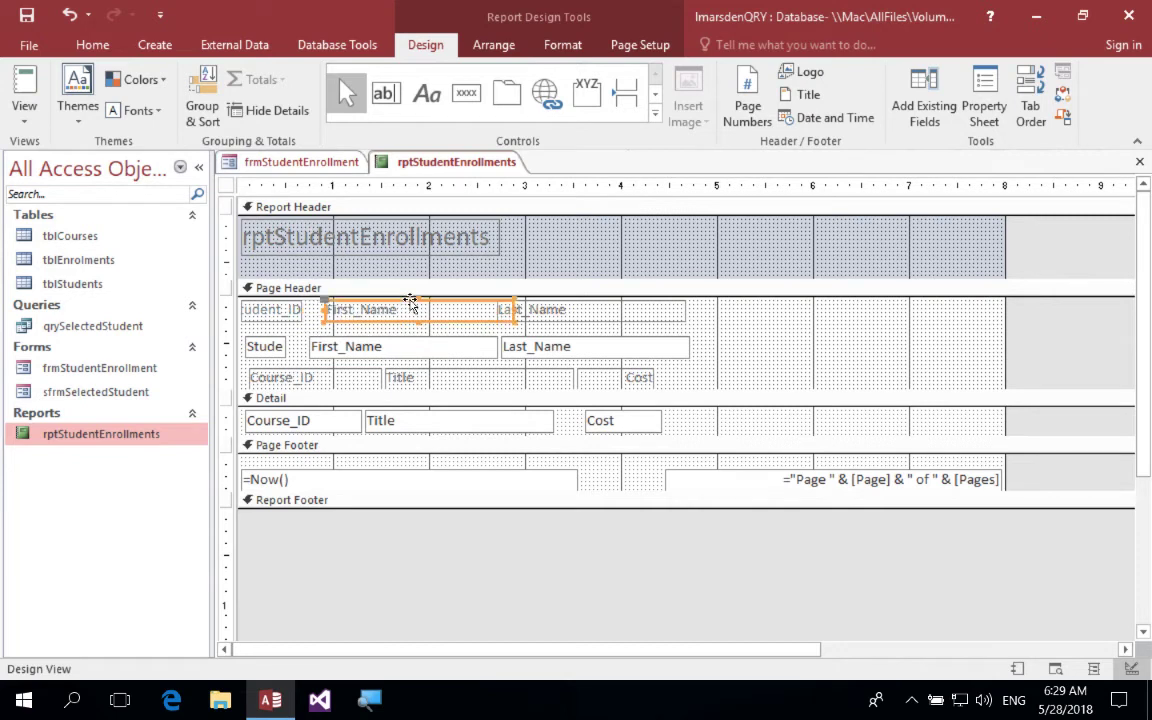
pyautogui.click(299, 310)
pyautogui.doubleClick(302, 310)
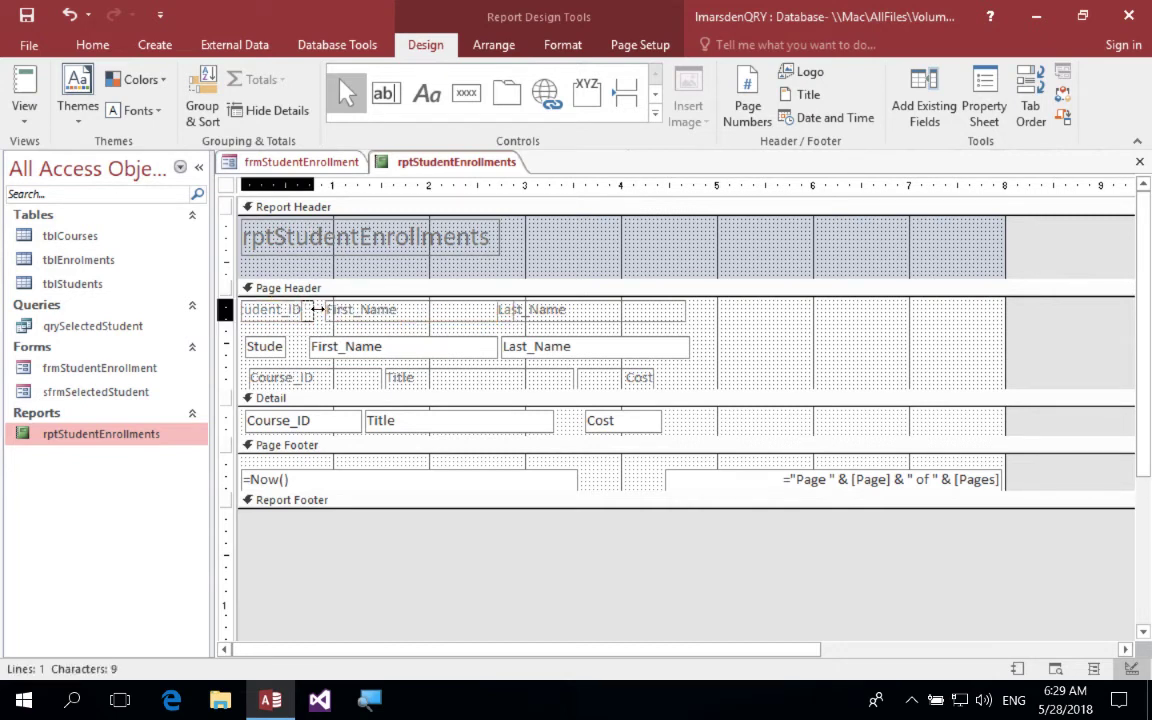
pyautogui.click(24, 85)
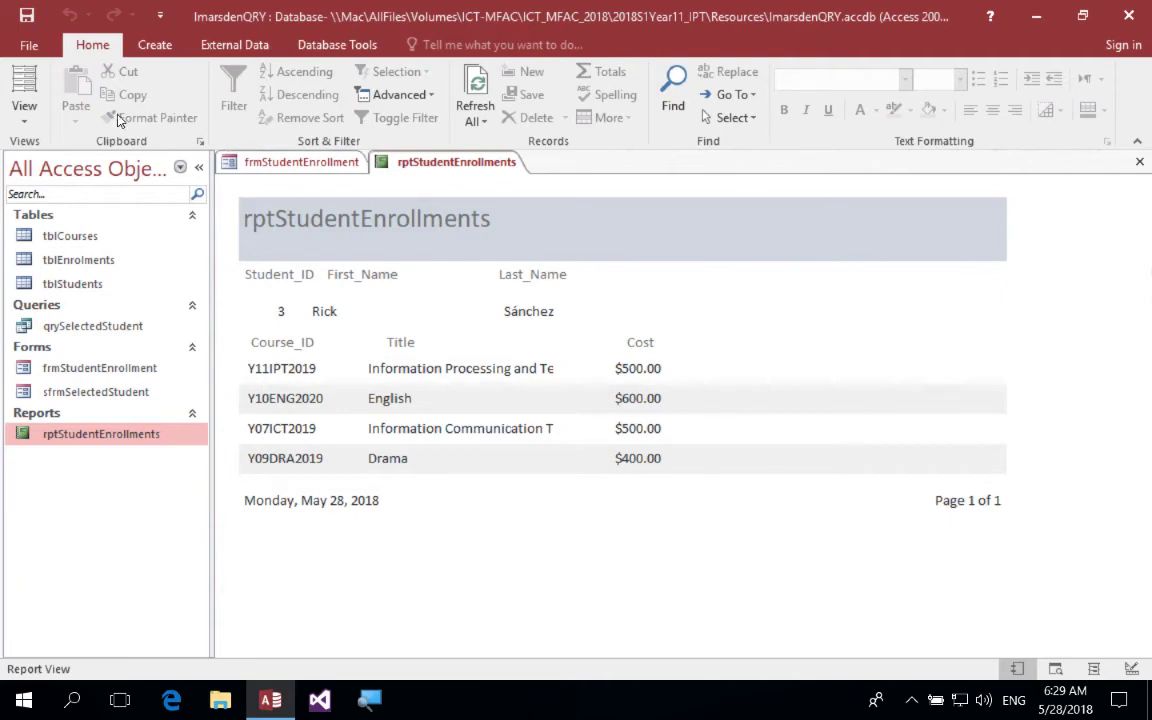
# Return the report to design view and expand the Report Footer section to about 0.75" high.
pyautogui.click(24, 110)
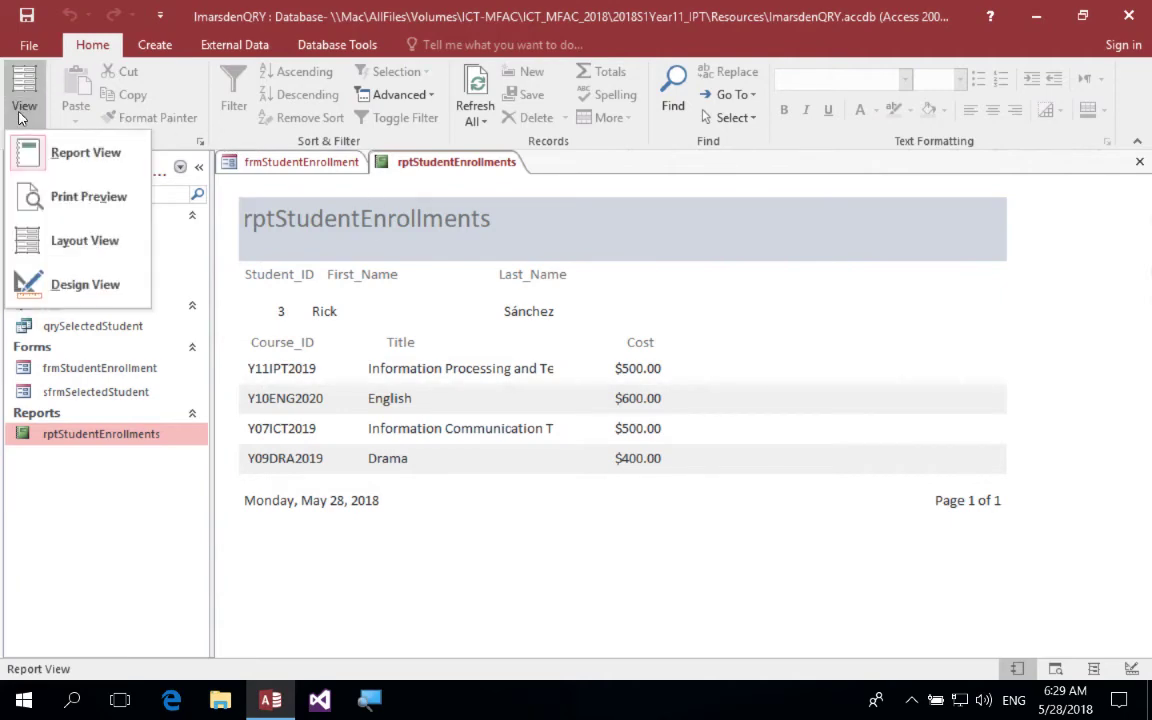
pyautogui.click(44, 284)
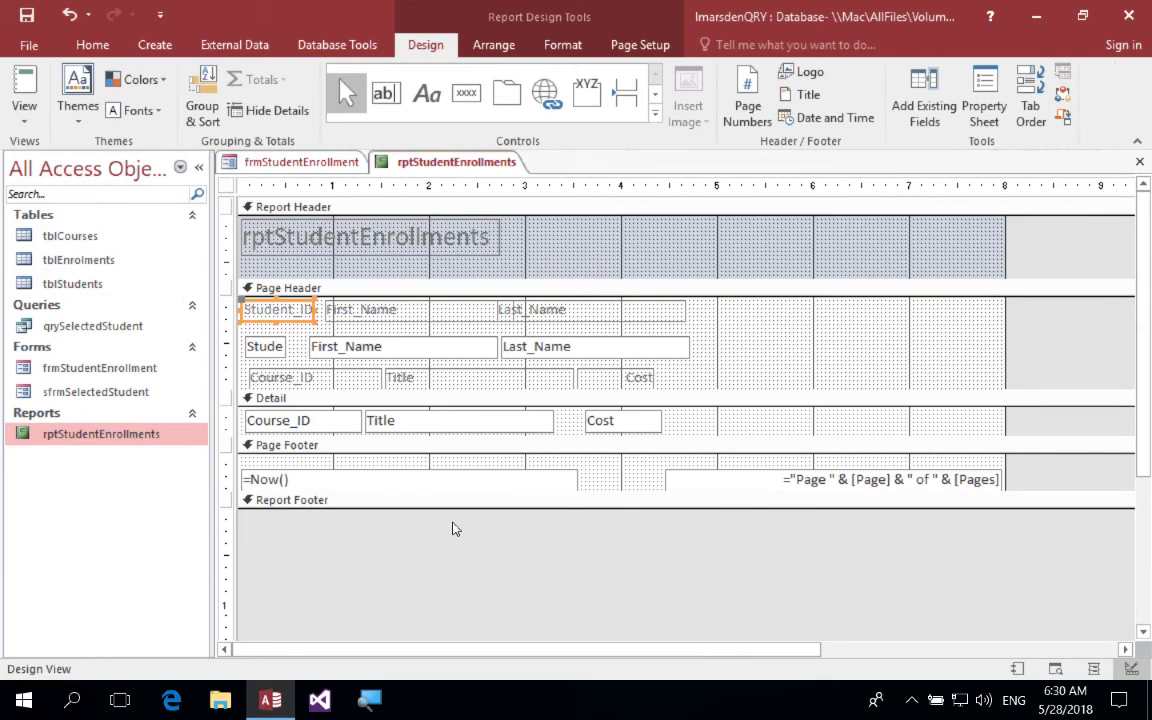
pyautogui.moveTo(630, 508); pyautogui.dragTo(627, 580)
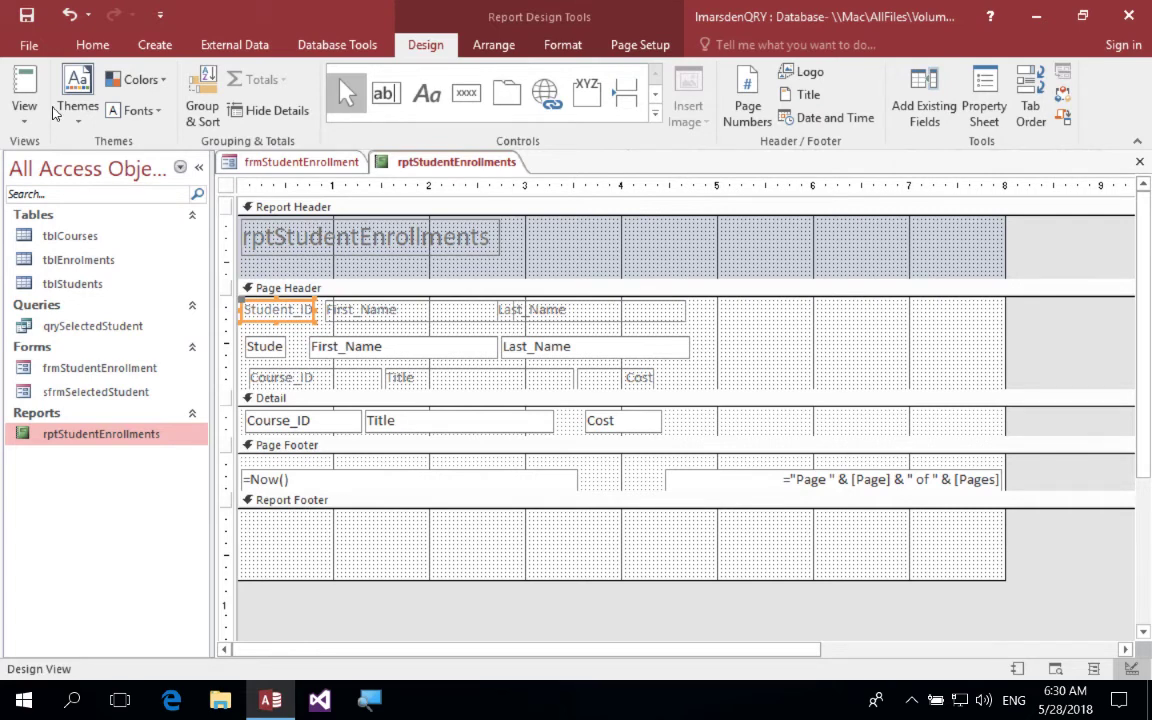
# Add a text box in the Report Footer beneath the Cost column with the expression =Sum([Cost]) and check it in report view.
pyautogui.click(384, 93)
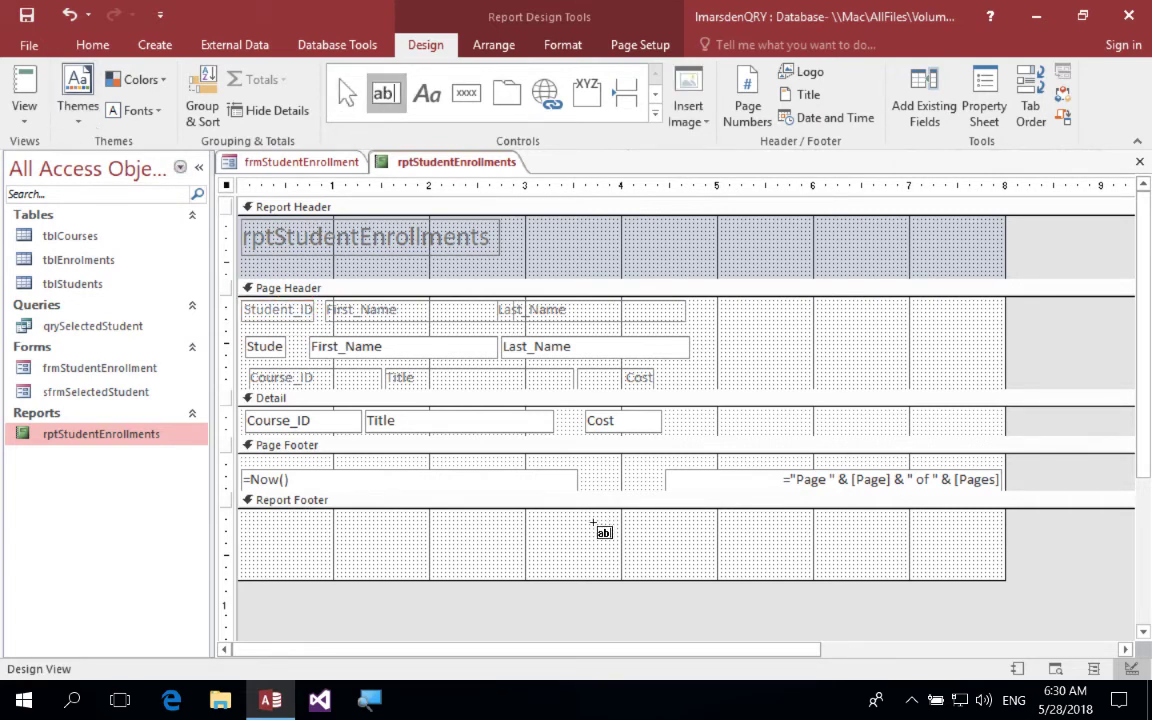
pyautogui.click(592, 523)
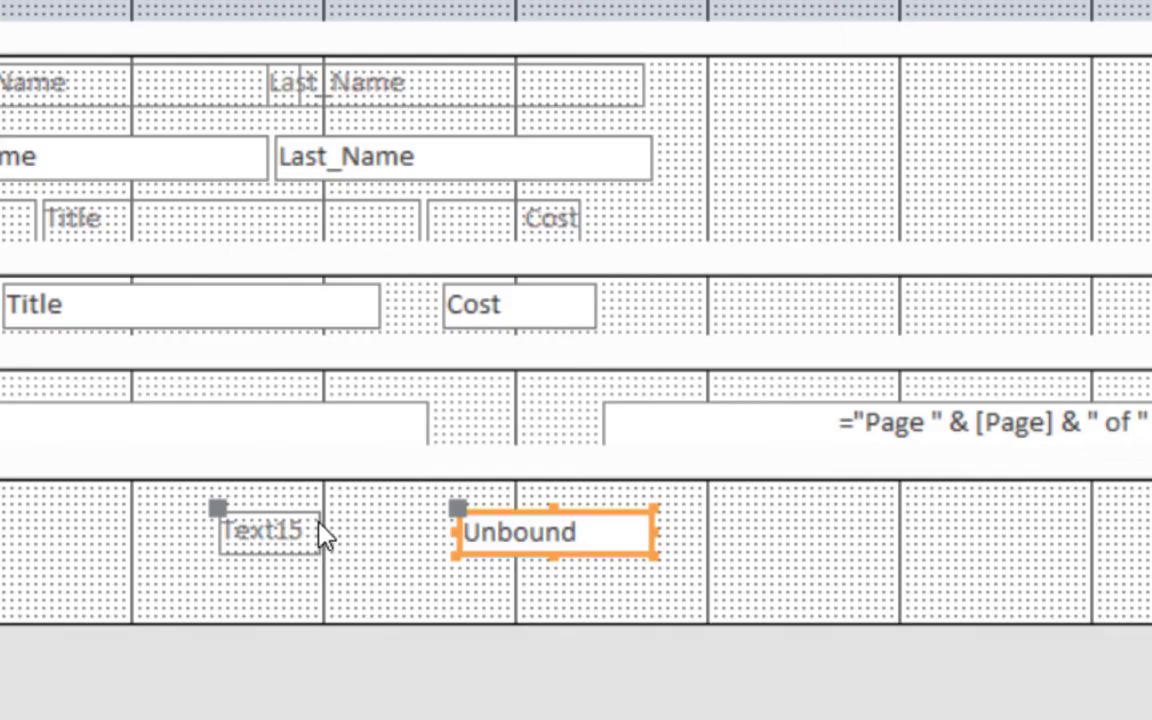
pyautogui.click(520, 522)
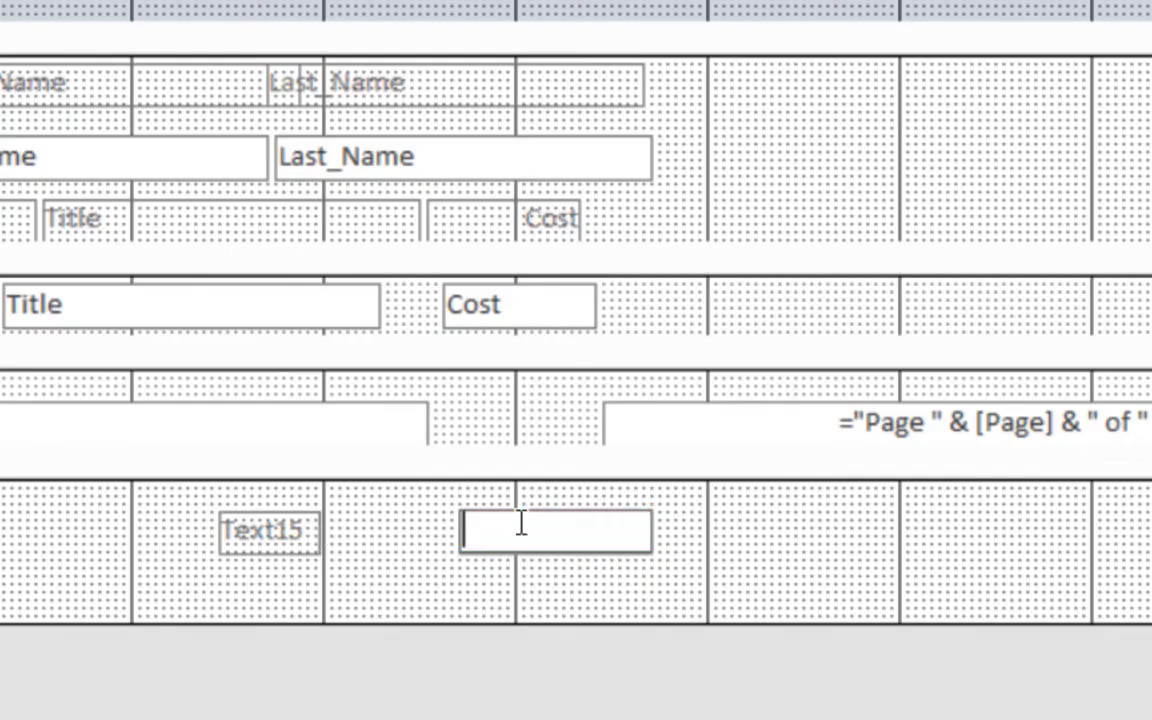
pyautogui.write('=sum([Cost])')
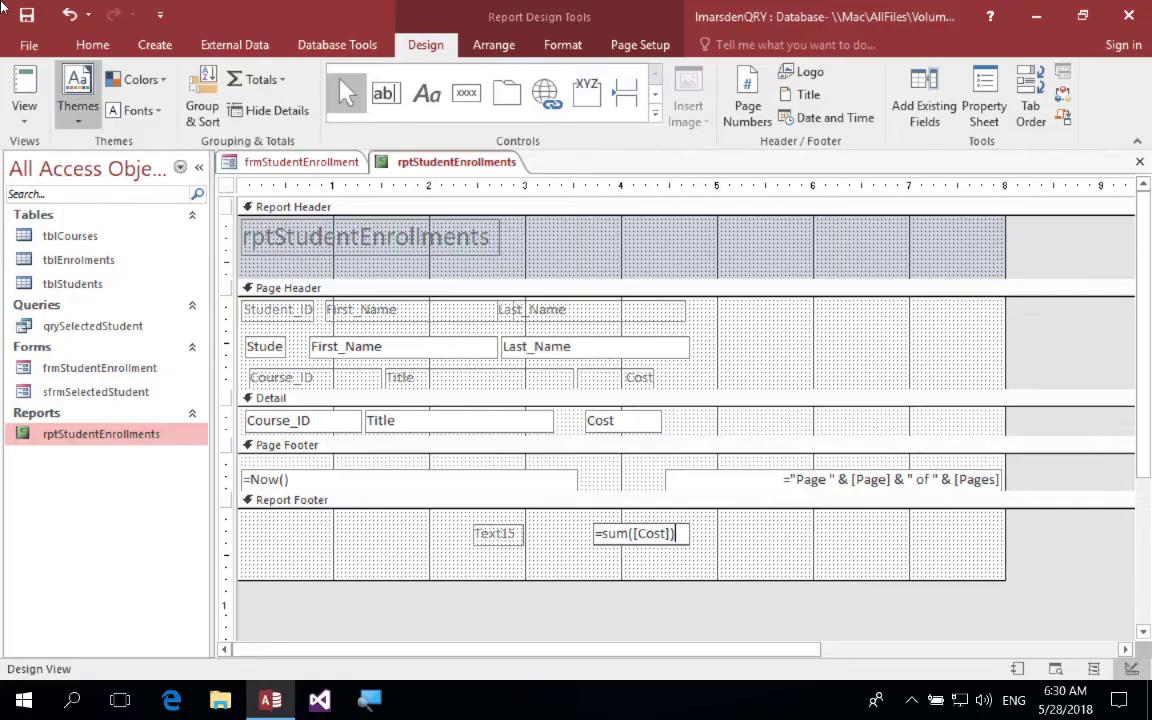
pyautogui.click(24, 80)
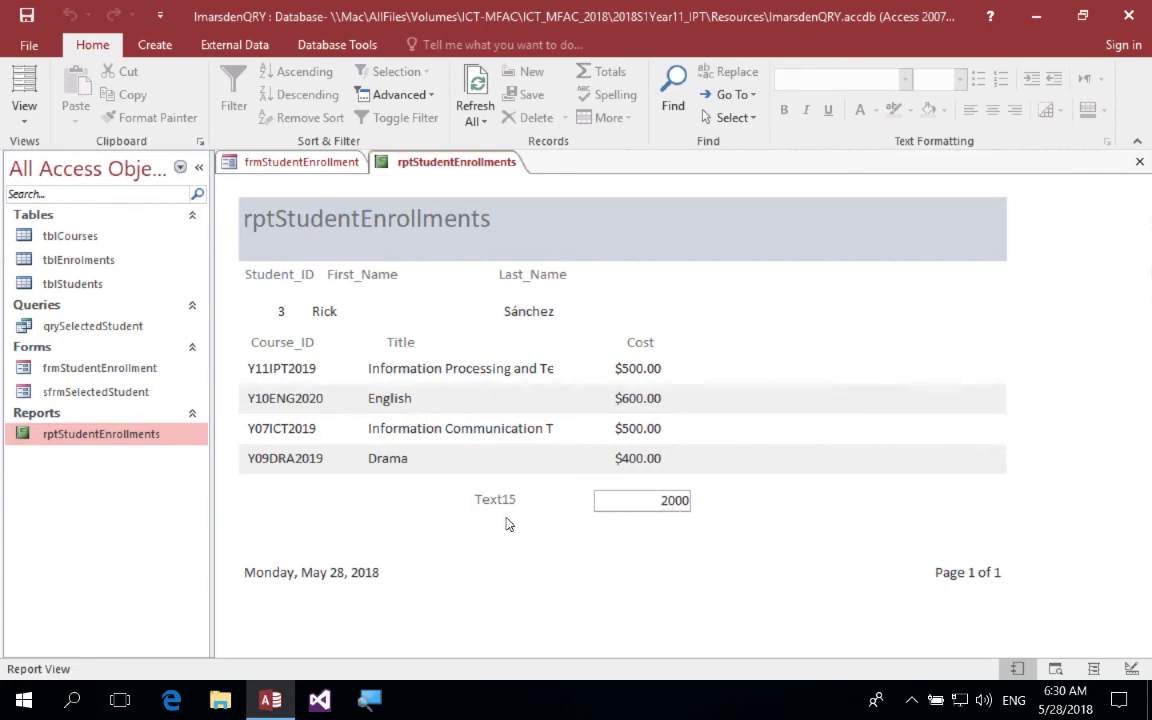
# Back in design view, change the caption of the Report Footer sum box's label to Total Cost.
pyautogui.click(22, 113)
pyautogui.click(60, 283)
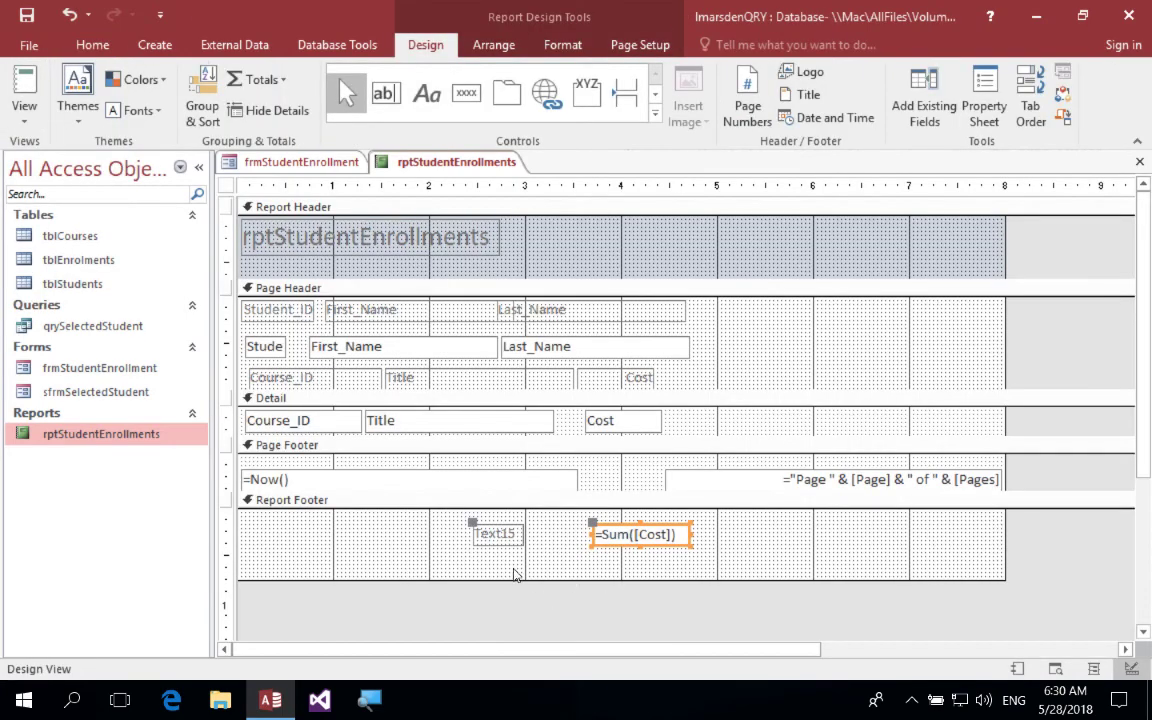
pyautogui.click(508, 535)
pyautogui.doubleClick(512, 535)
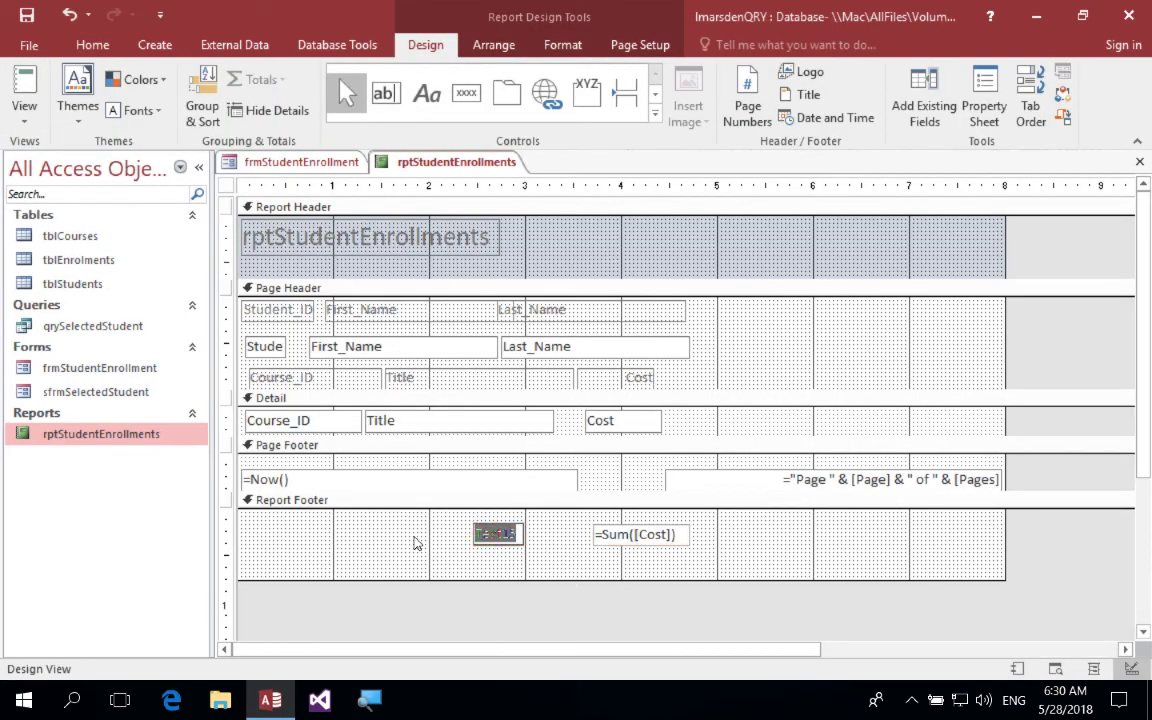
pyautogui.write('Total Cost')
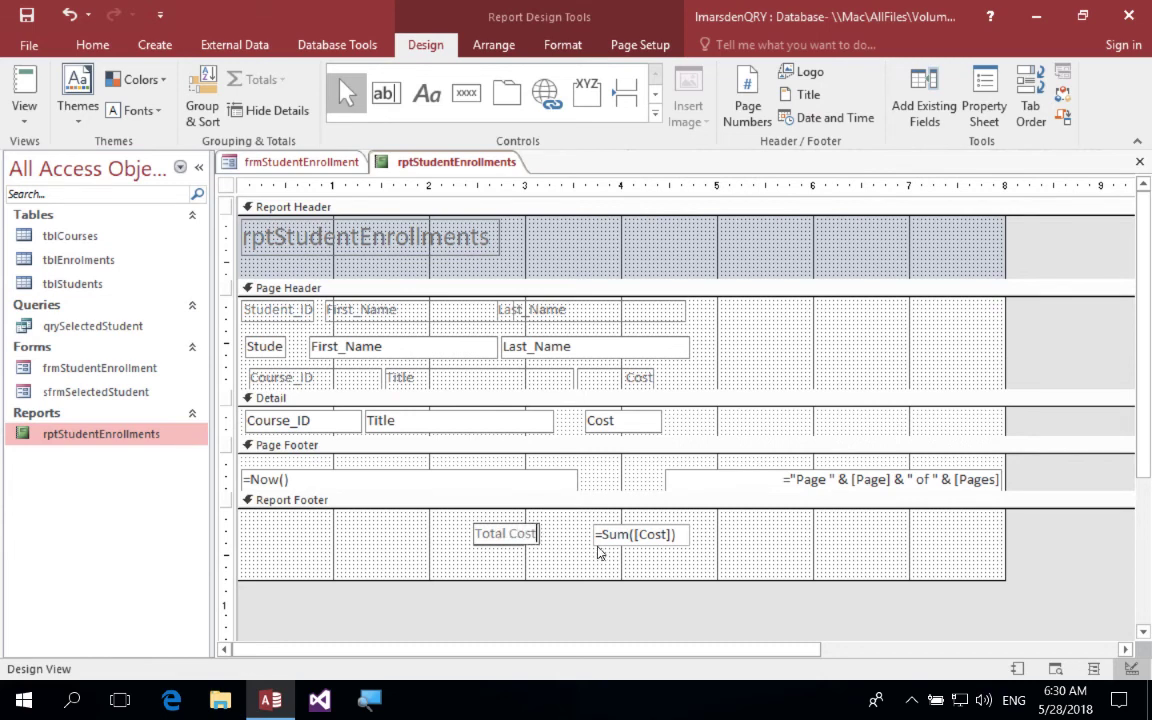
# Set the =Sum([Cost]) text box's format to Currency and check the report in report view.
pyautogui.click(645, 530)
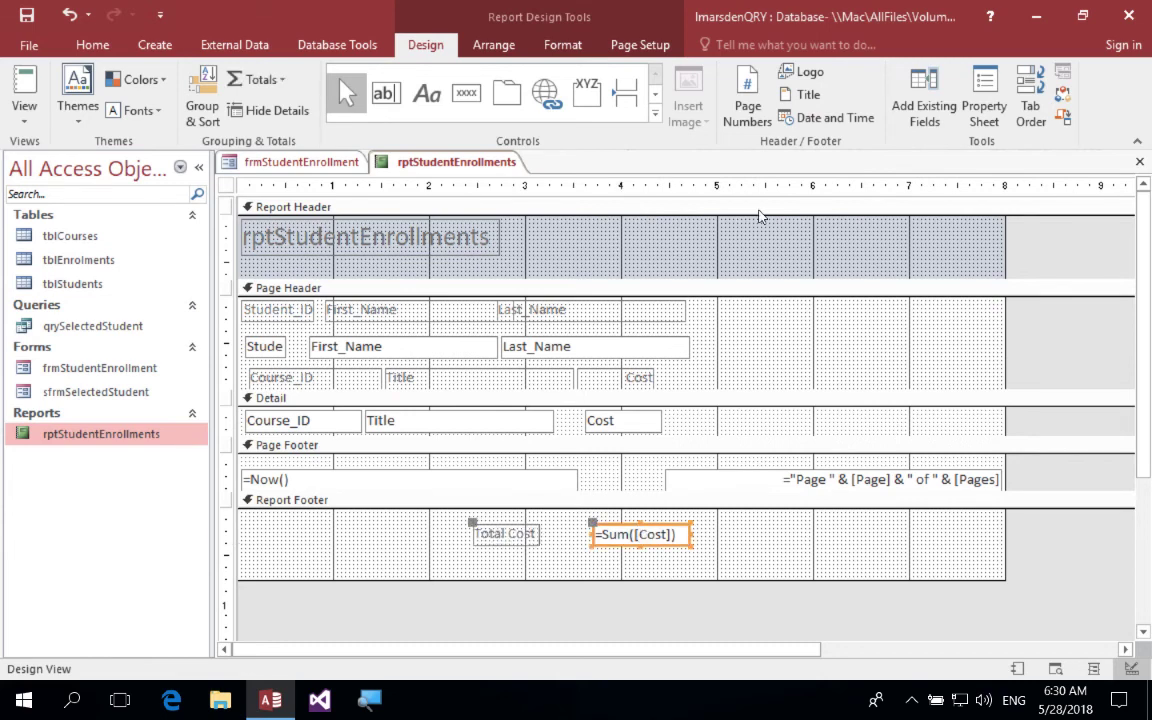
pyautogui.click(983, 92)
pyautogui.click(1087, 303)
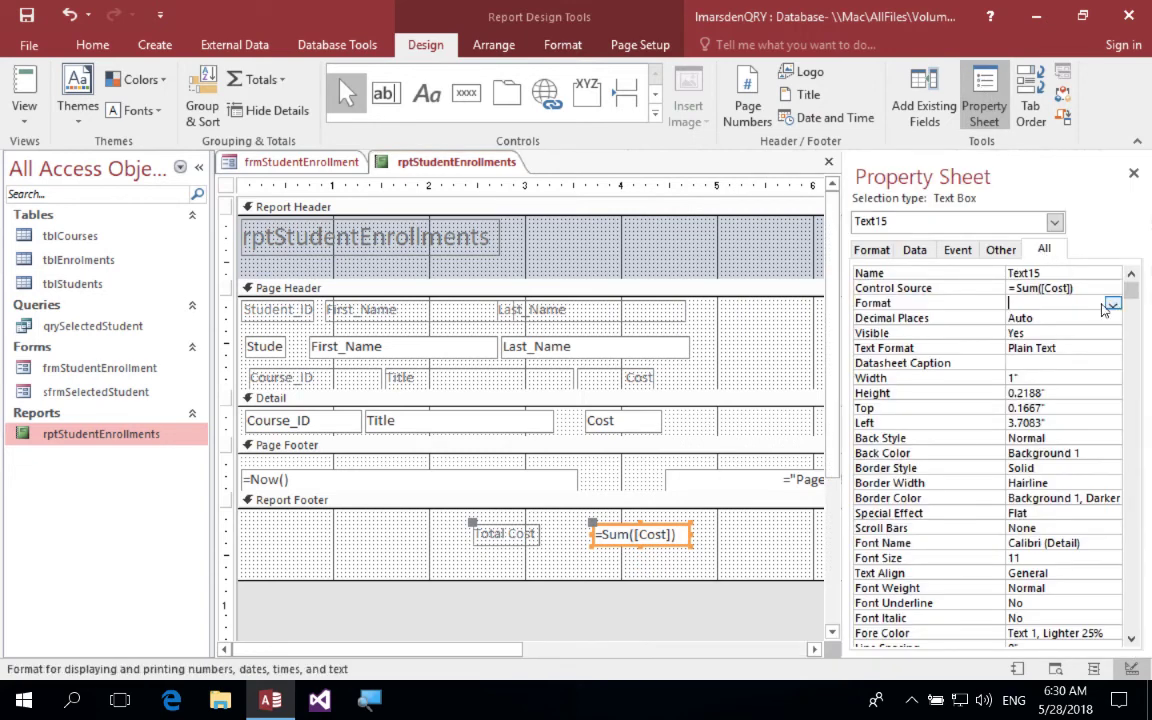
pyautogui.click(1112, 304)
pyautogui.click(1088, 430)
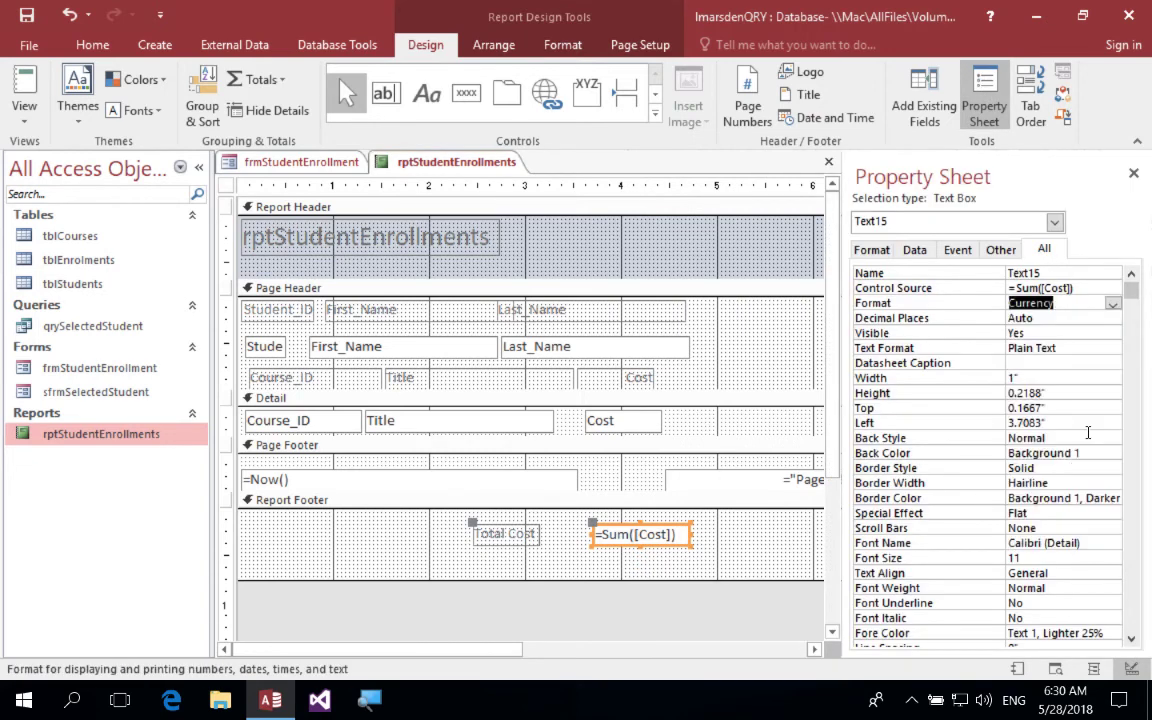
pyautogui.click(22, 92)
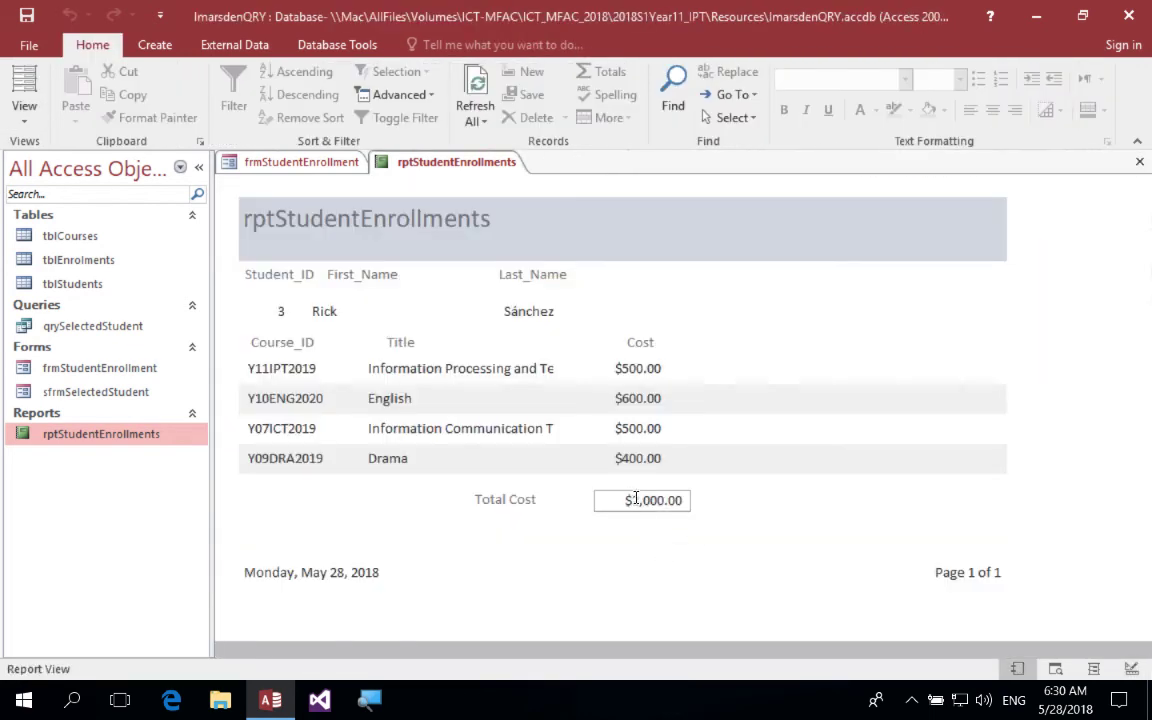
# In design view, rename the =Sum([Cost]) text box as TotalCost.
pyautogui.click(24, 118)
pyautogui.click(54, 283)
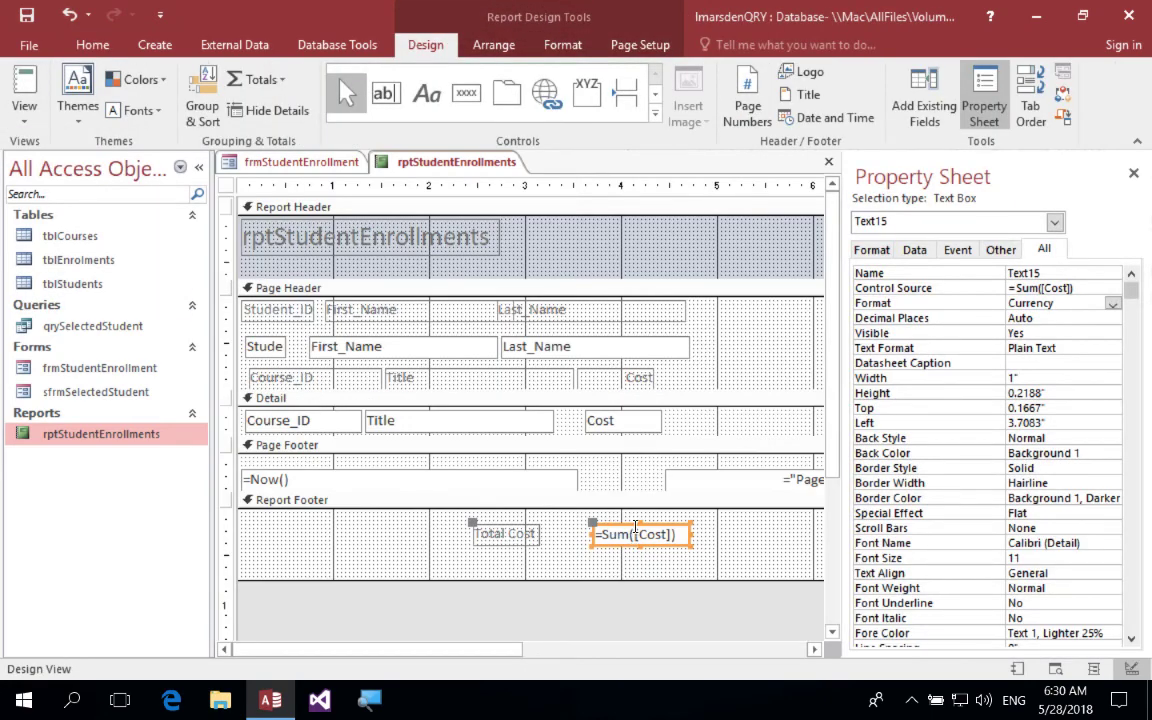
pyautogui.click(678, 563)
pyautogui.click(662, 536)
pyautogui.moveTo(1045, 272); pyautogui.dragTo(1019, 273)
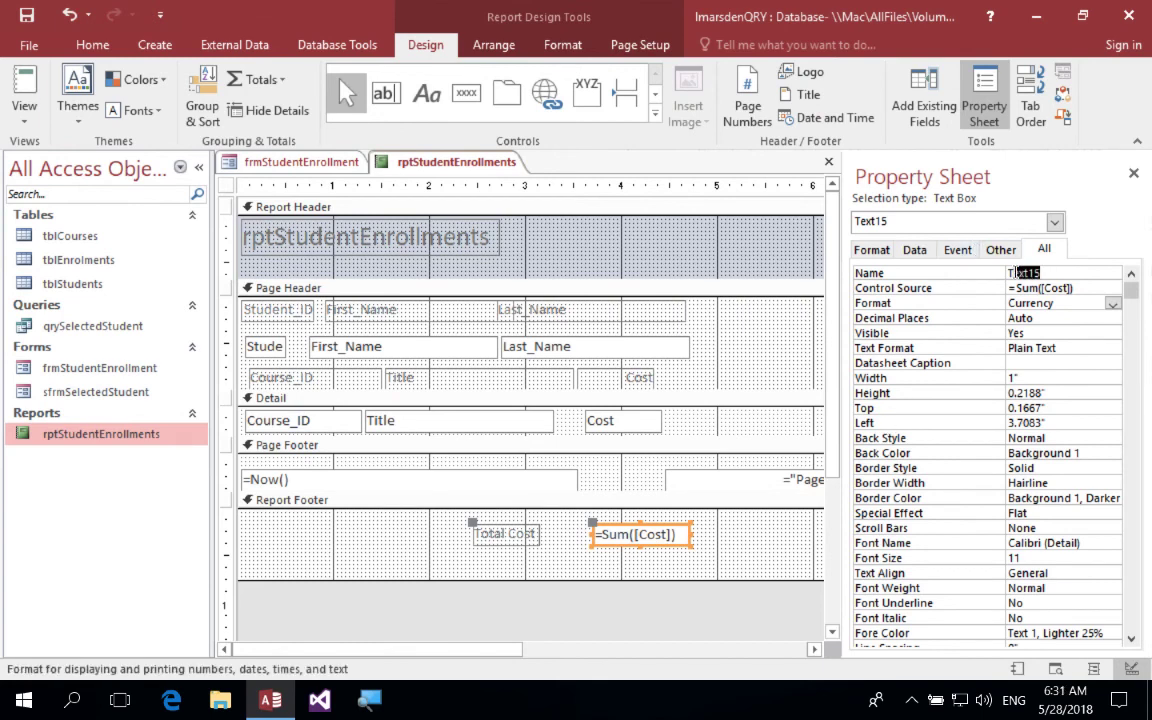
pyautogui.write('TotalCost')
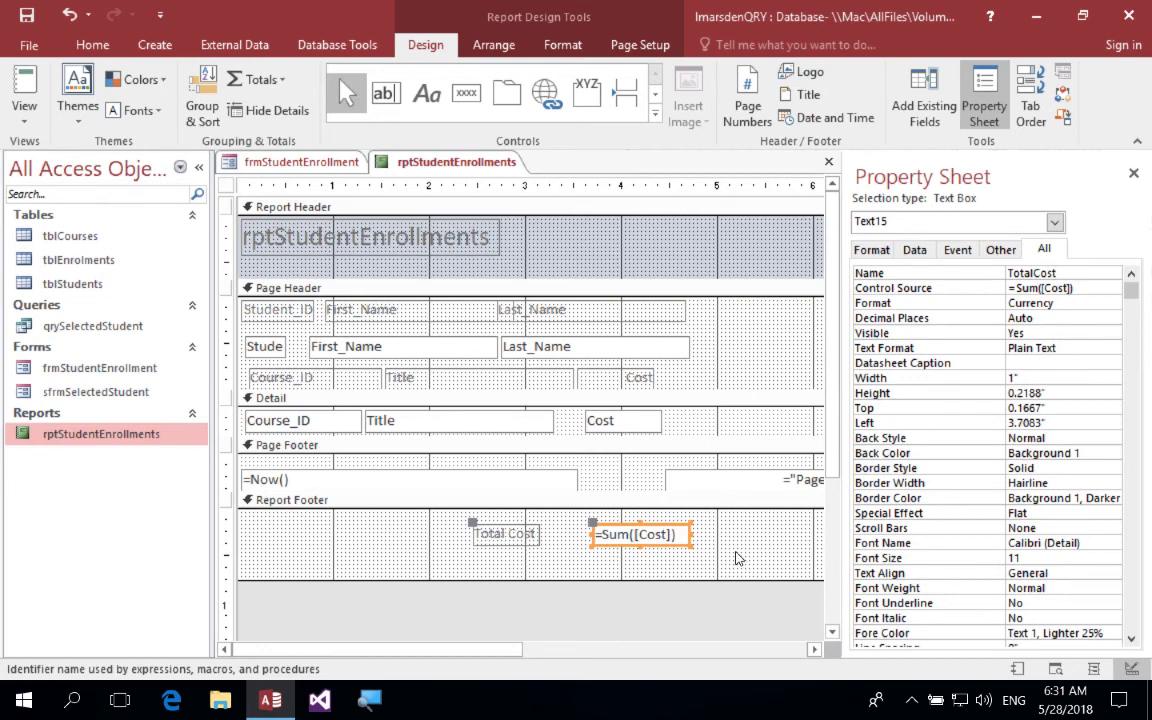
pyautogui.click(665, 501)
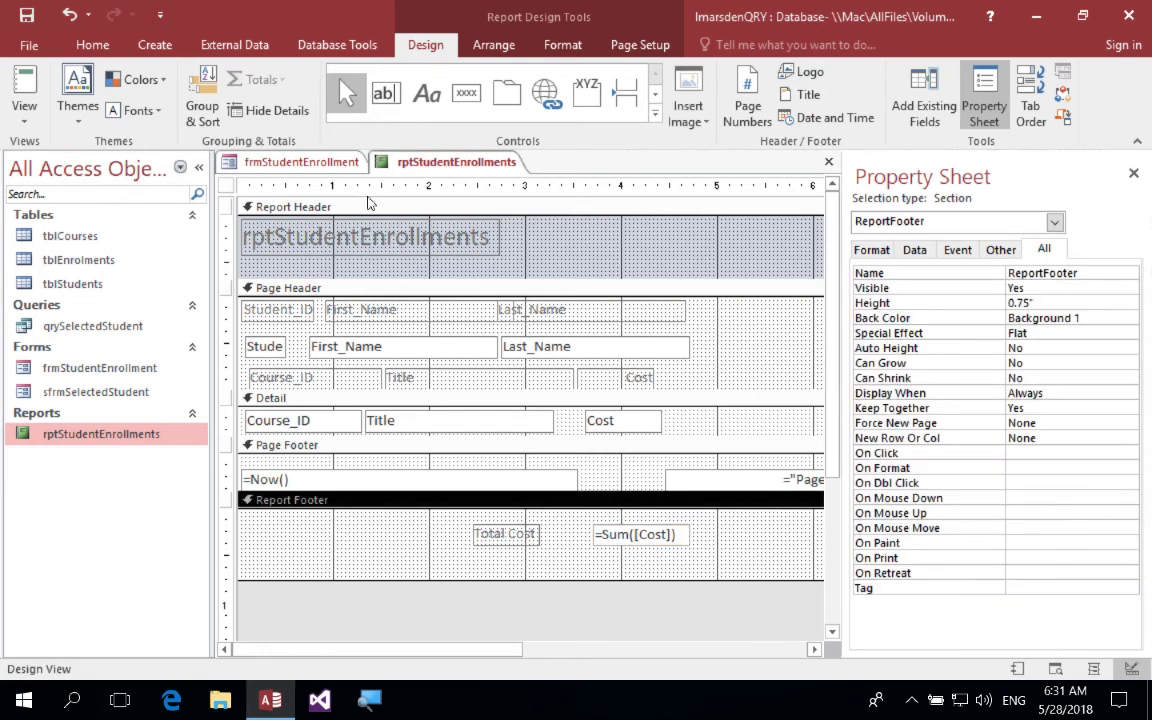
# Add a text box about 0.92" wide below the sum box in the Report Footer, with the expression =[TotalCost]*.1.
pyautogui.click(384, 93)
pyautogui.moveTo(598, 553); pyautogui.dragTo(686, 572)
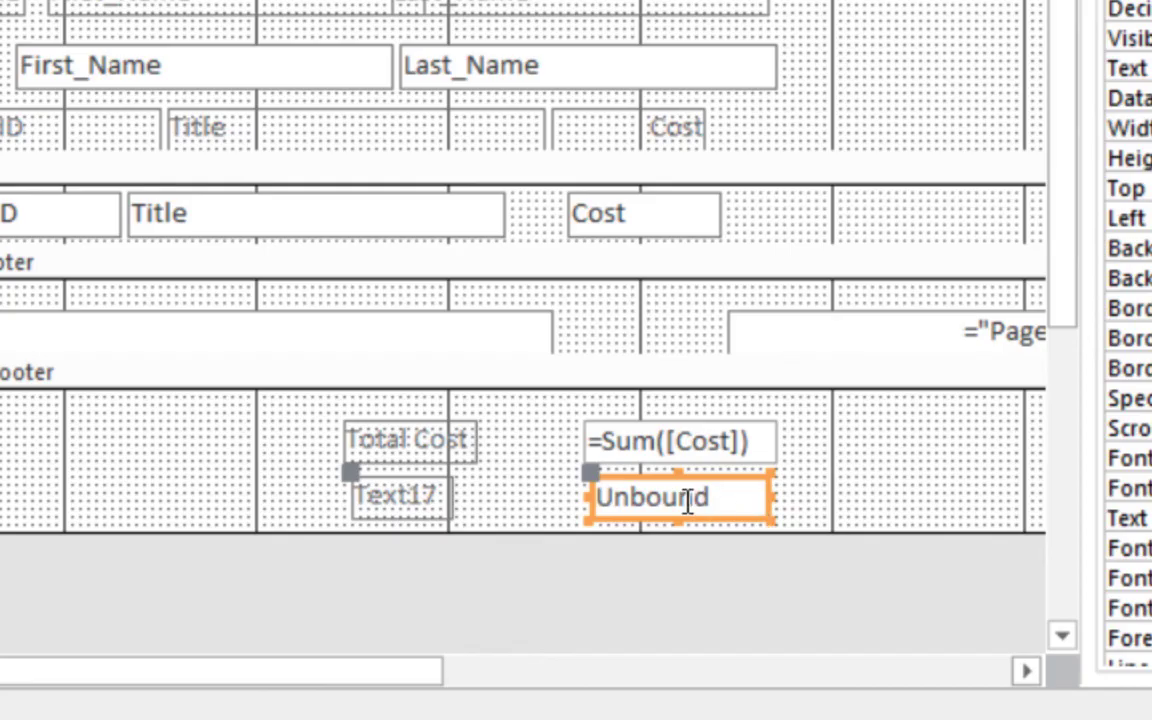
pyautogui.click(644, 564)
pyautogui.write('=')
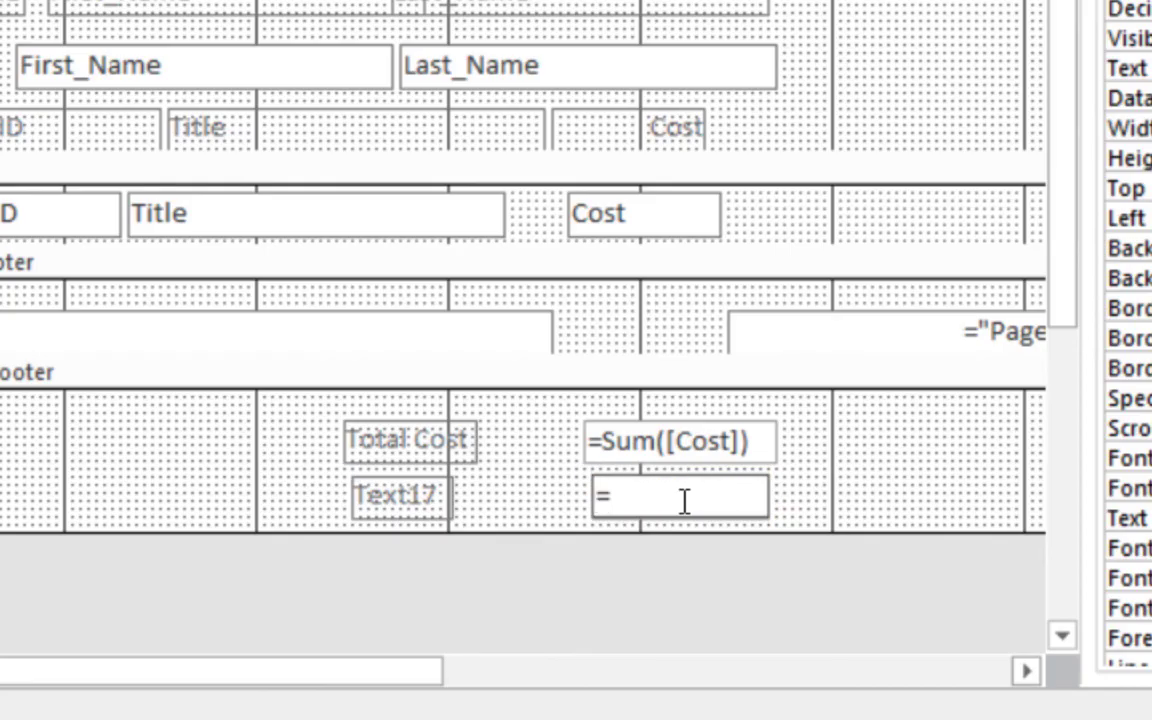
pyautogui.write('[Total ')
pyautogui.write('Cost]')
pyautogui.write('*.')
pyautogui.write('1')
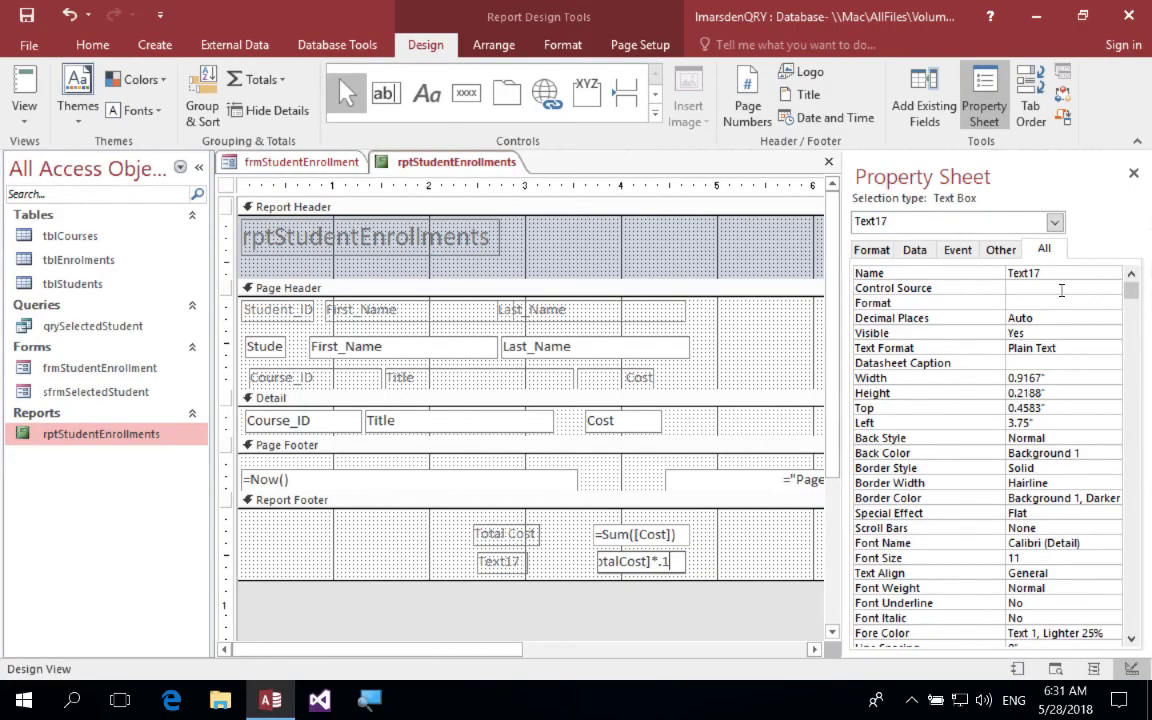
# Commit the new text box's expression and set its format to Currency.
pyautogui.click(1062, 288)
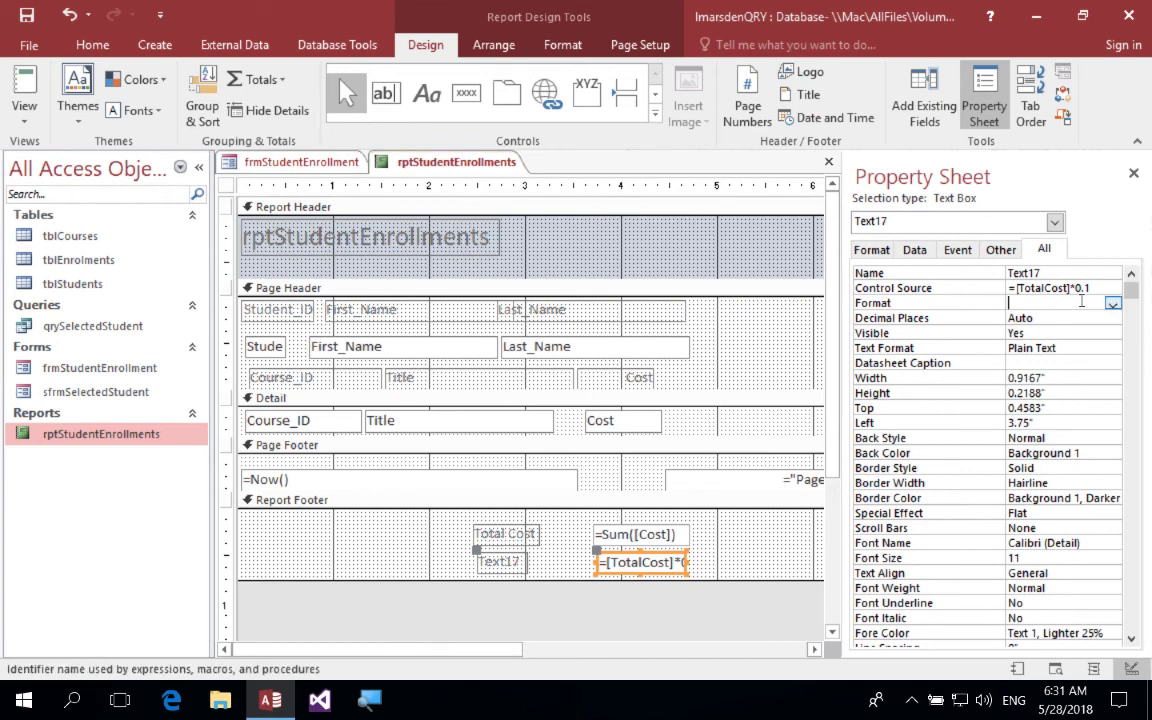
pyautogui.click(1062, 303)
pyautogui.click(1112, 303)
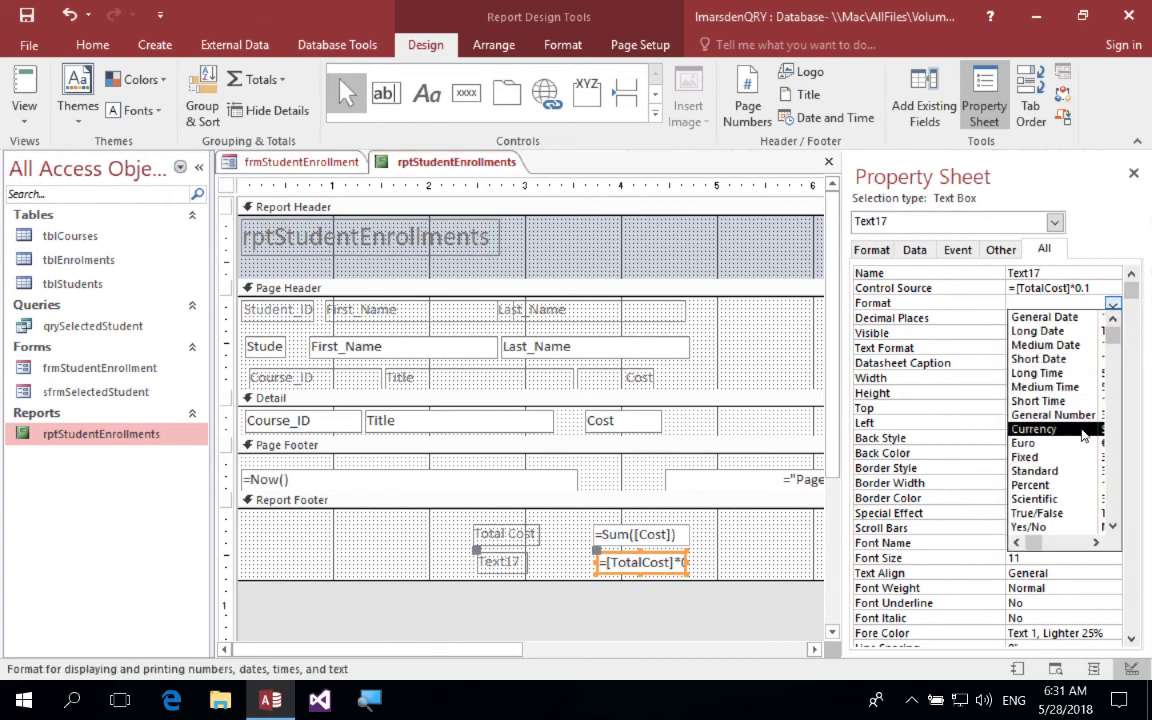
pyautogui.click(1081, 429)
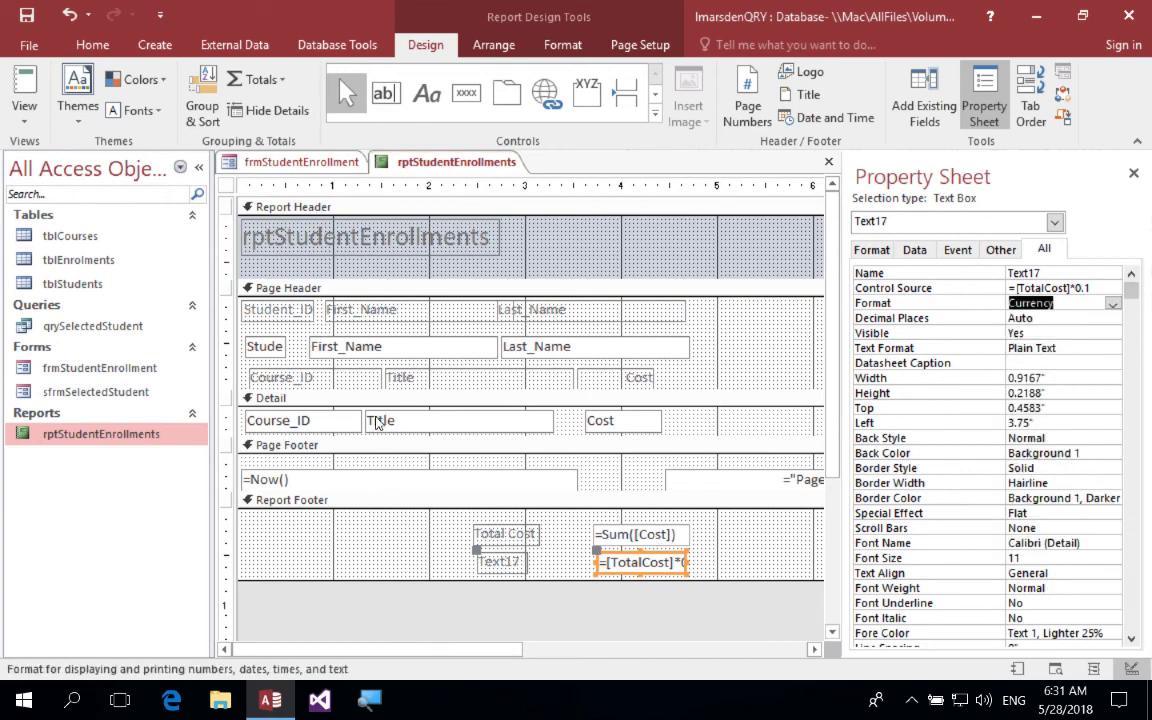
# Change the caption of the label beside the [TotalCost] calculation to GST and show the report in report view.
pyautogui.click(480, 561)
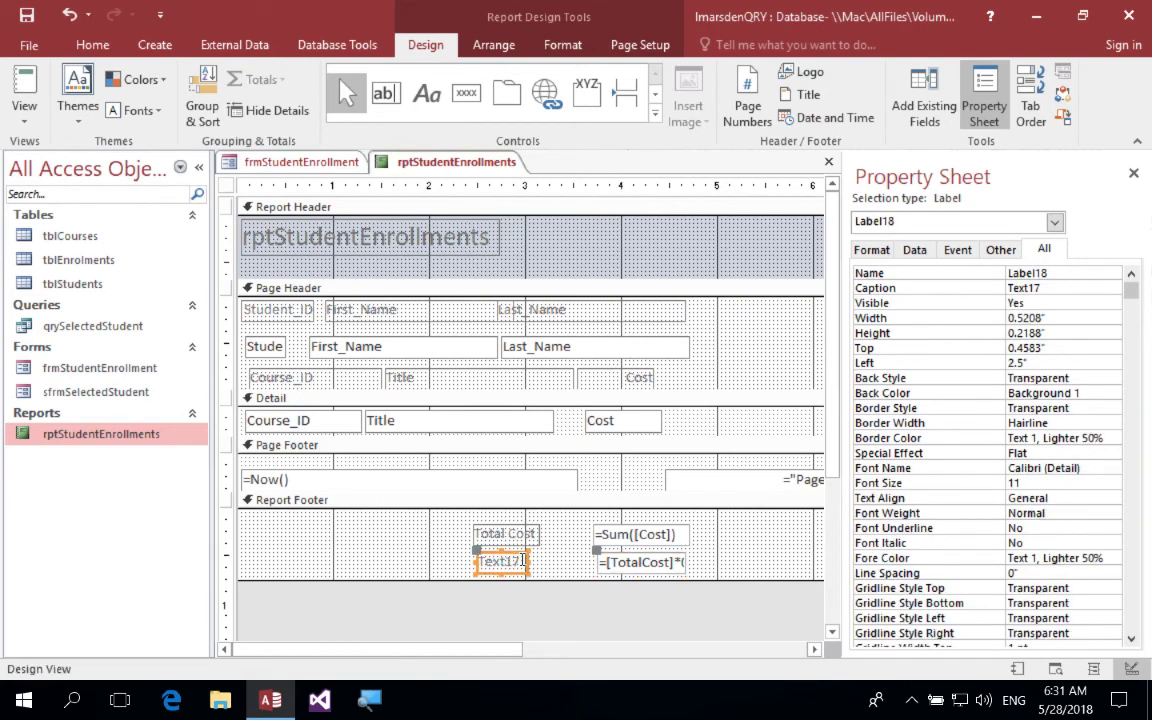
pyautogui.moveTo(452, 560); pyautogui.dragTo(415, 566)
pyautogui.write('G')
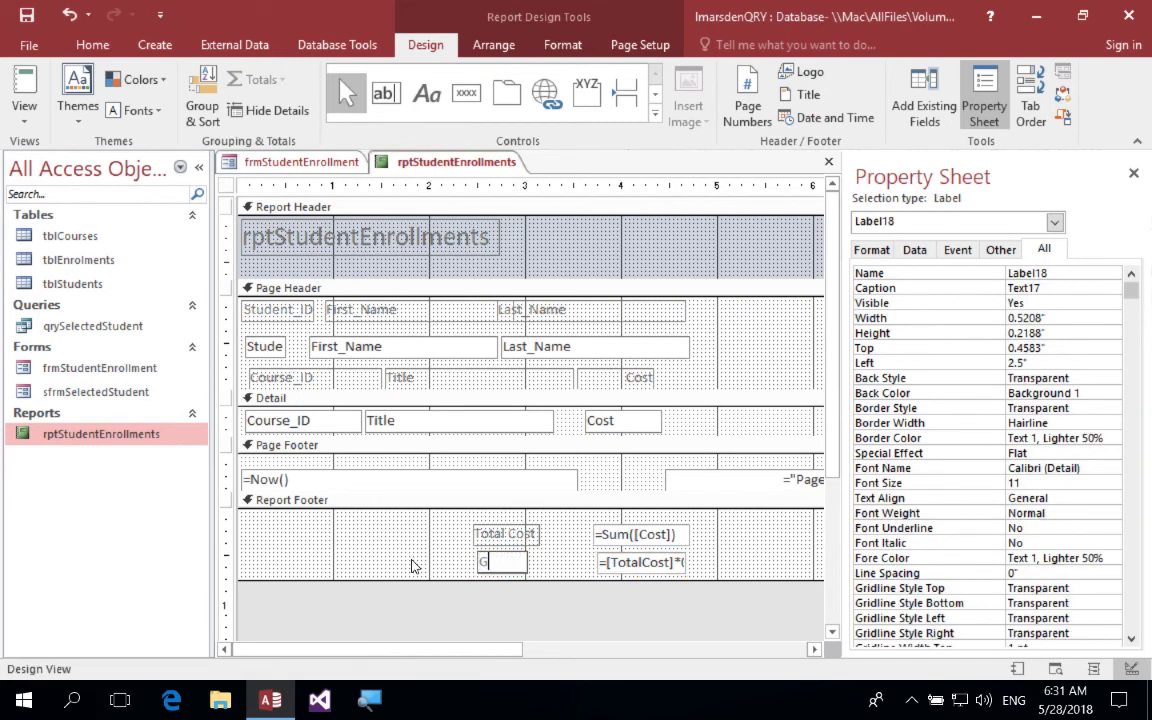
pyautogui.write('ST')
pyautogui.click(24, 100)
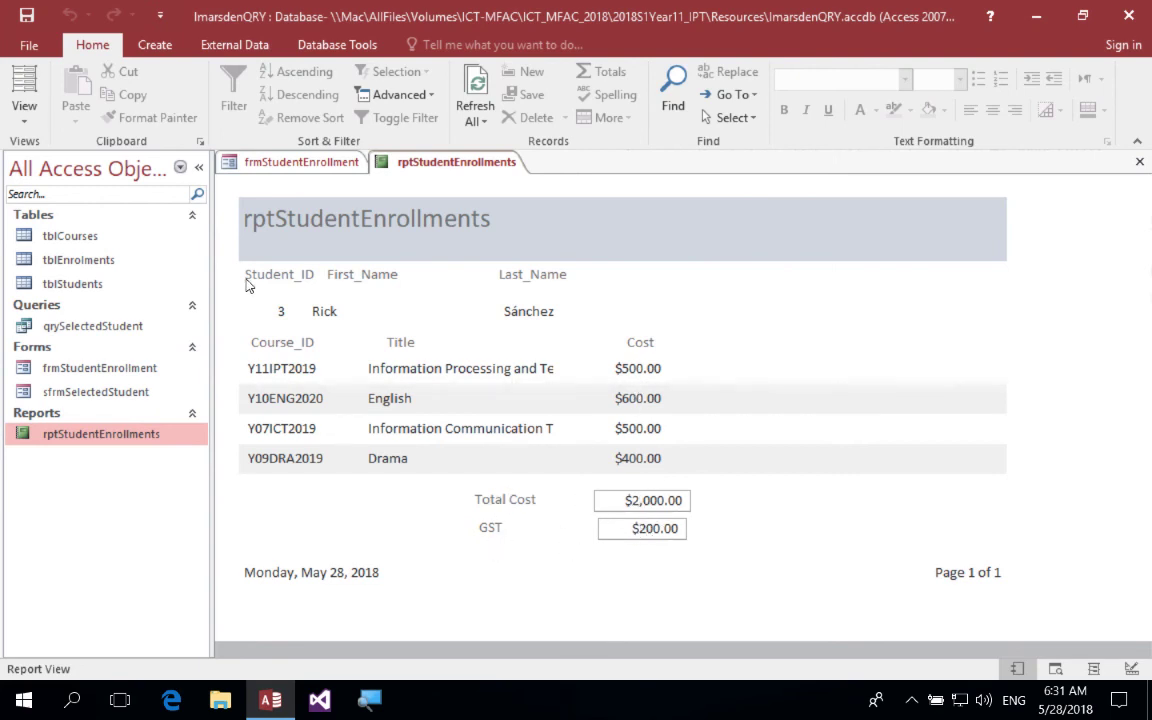
# In design view, add a text box about 0.92" wide in the Report Footer, left of the Total Cost and GST labels.
pyautogui.click(24, 117)
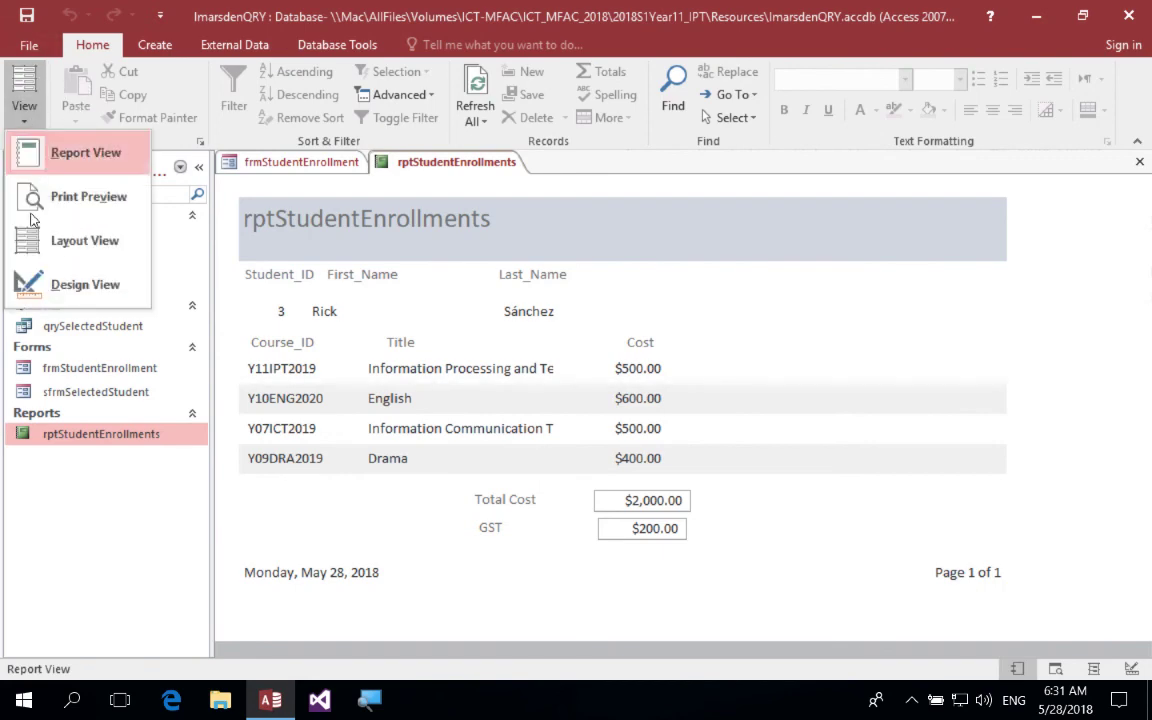
pyautogui.click(40, 280)
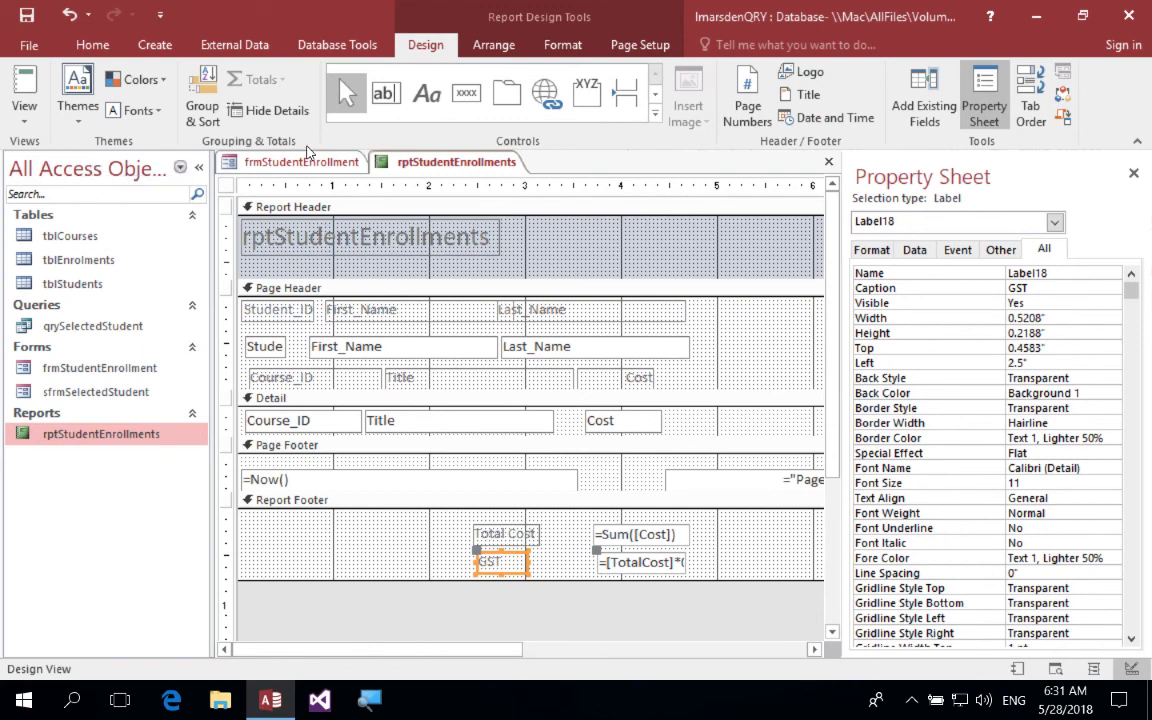
pyautogui.click(384, 93)
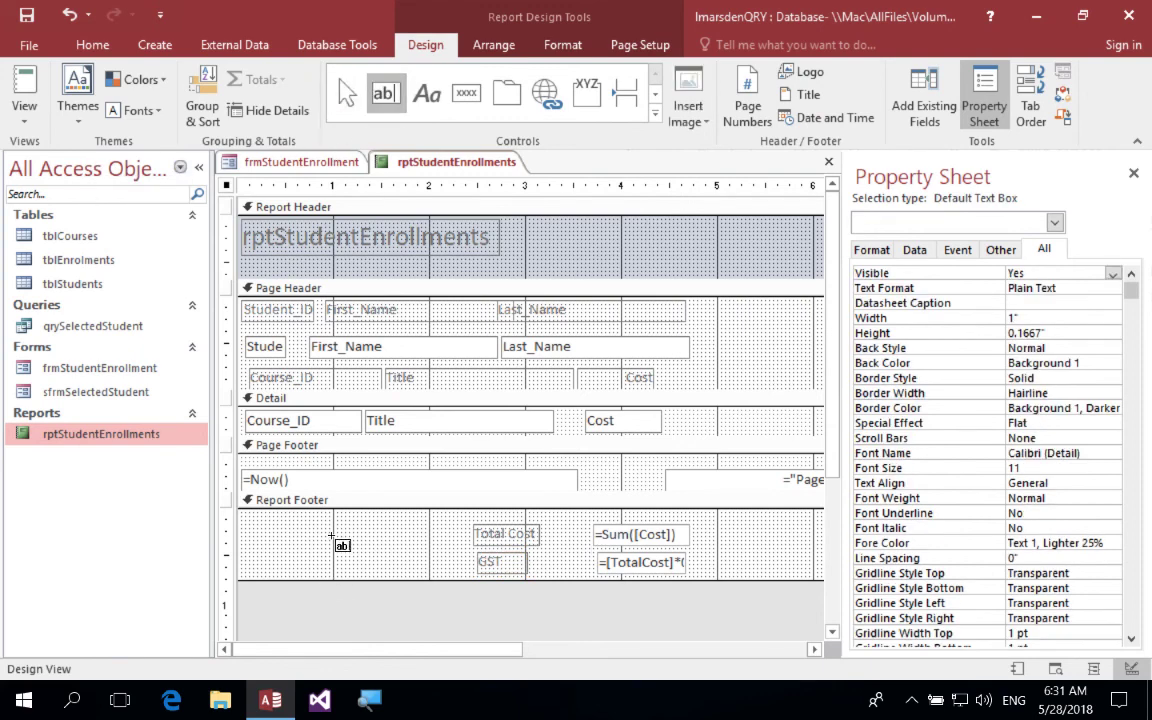
pyautogui.moveTo(337, 541); pyautogui.dragTo(424, 562)
# Change the caption of the new text box's label to Course Count.
pyautogui.click(265, 543)
pyautogui.click(149, 460)
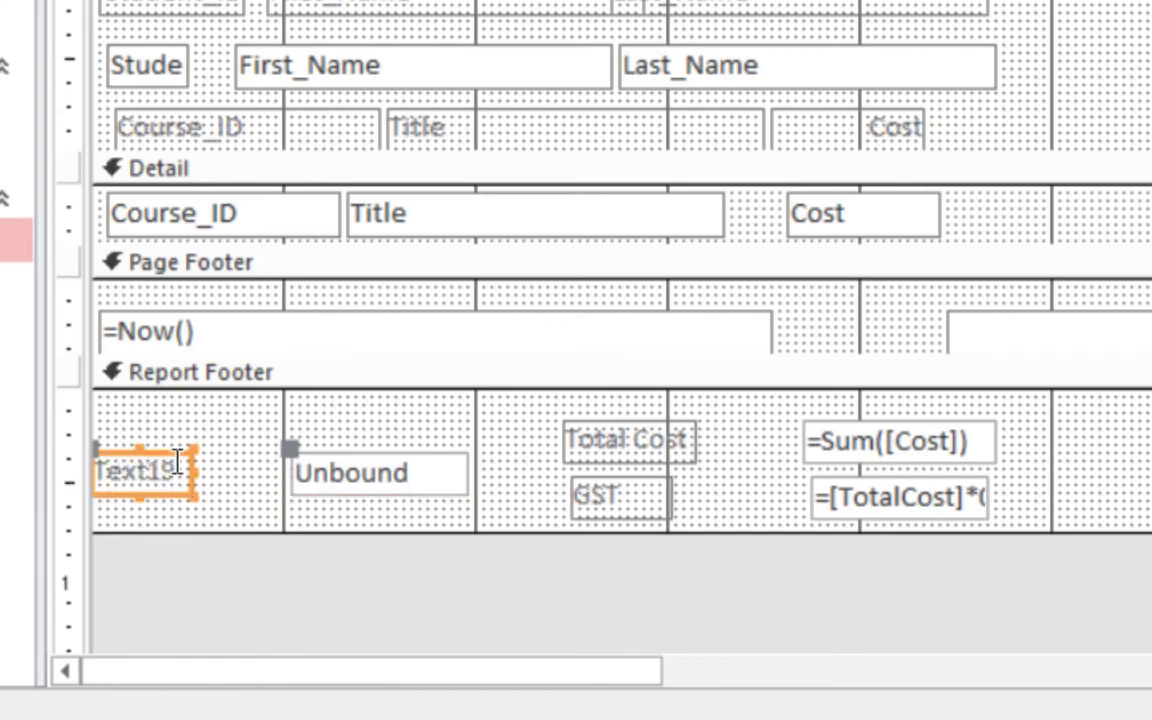
pyautogui.hotkey('ctrl', 'a')
pyautogui.press('BackSpace')
pyautogui.write('Course')
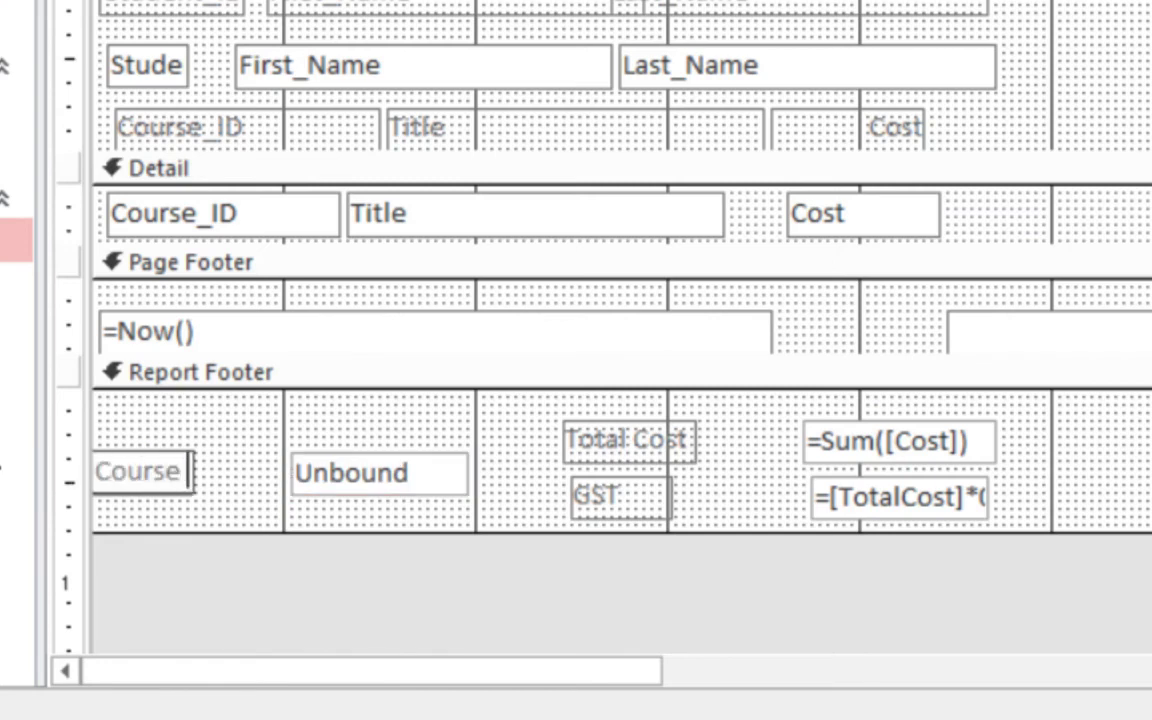
pyautogui.write(' Count')
# Enter the expression =Count([Cost]) in the unbound text box beside Course Count and show the report in report view.
pyautogui.click(350, 470)
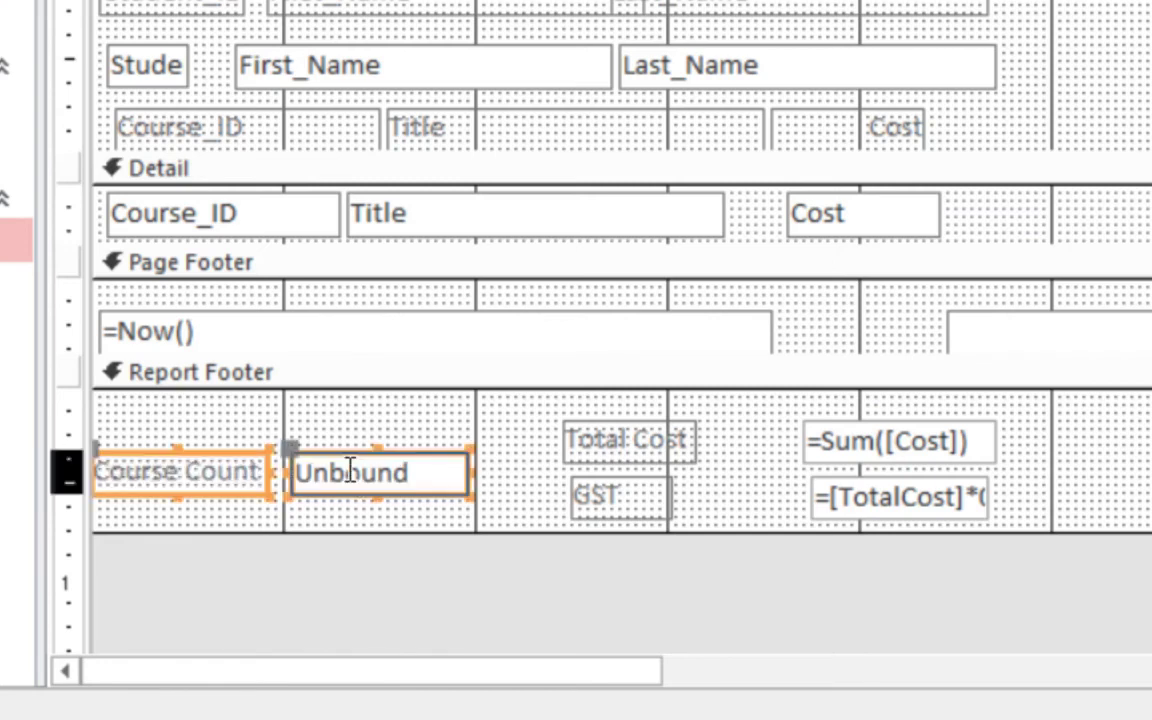
pyautogui.click(350, 472)
pyautogui.write('=count')
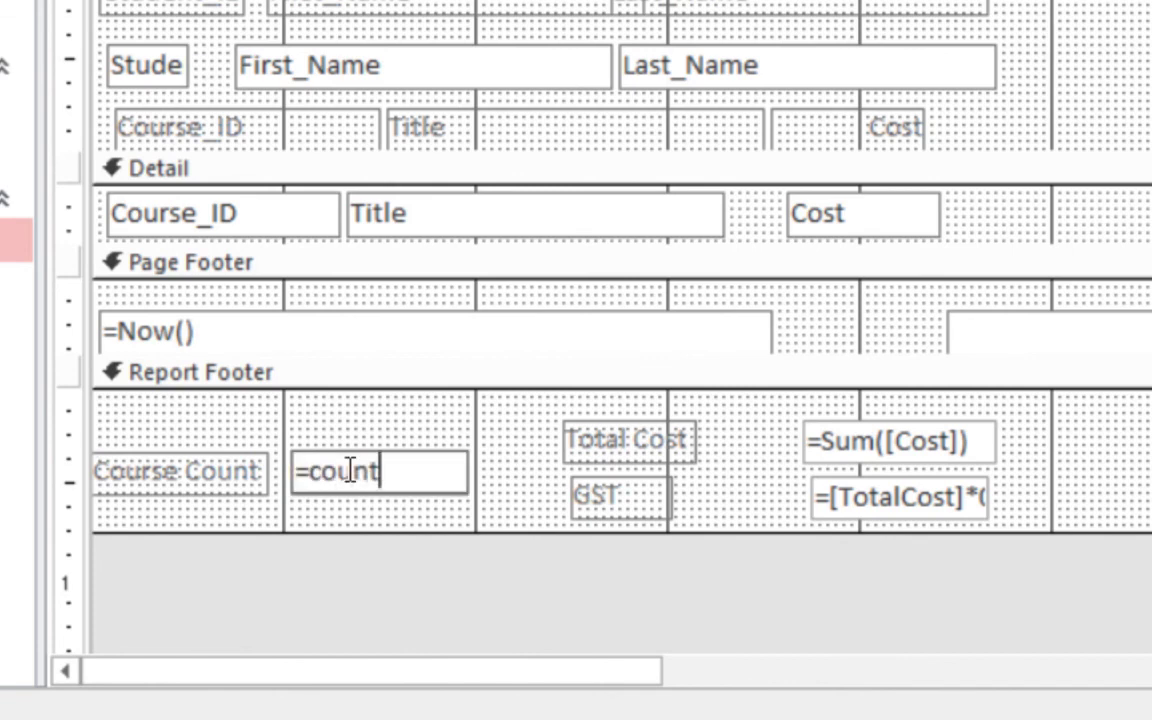
pyautogui.write('([')
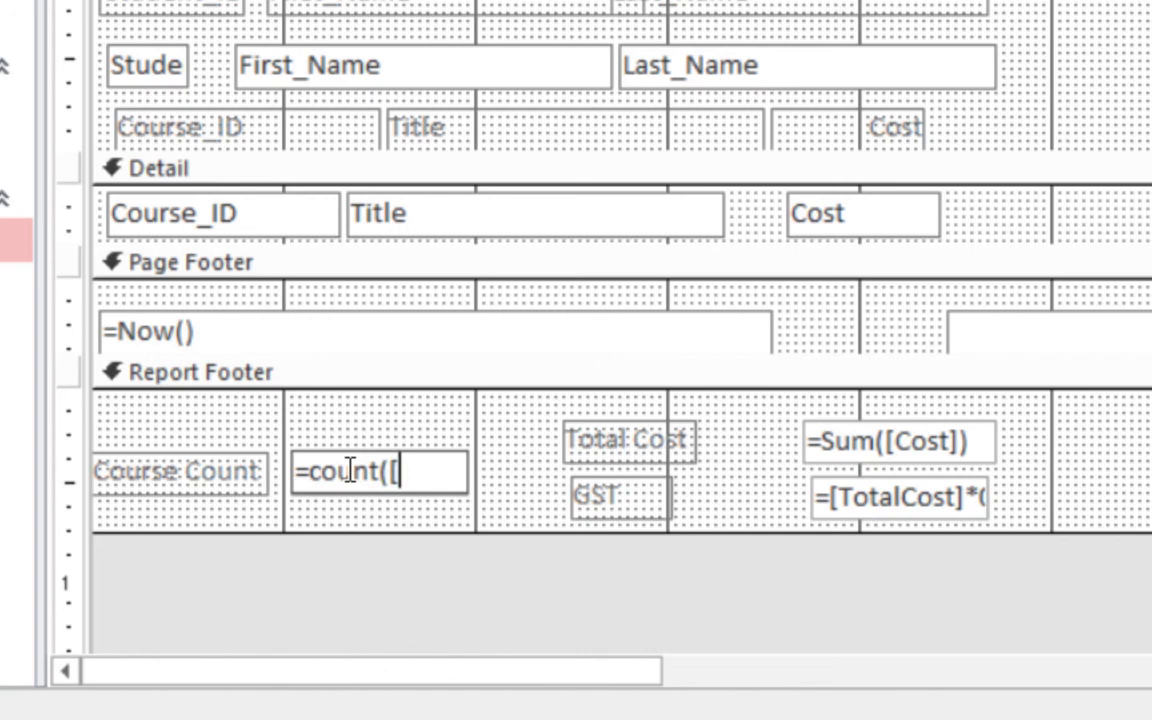
pyautogui.write('Cost')
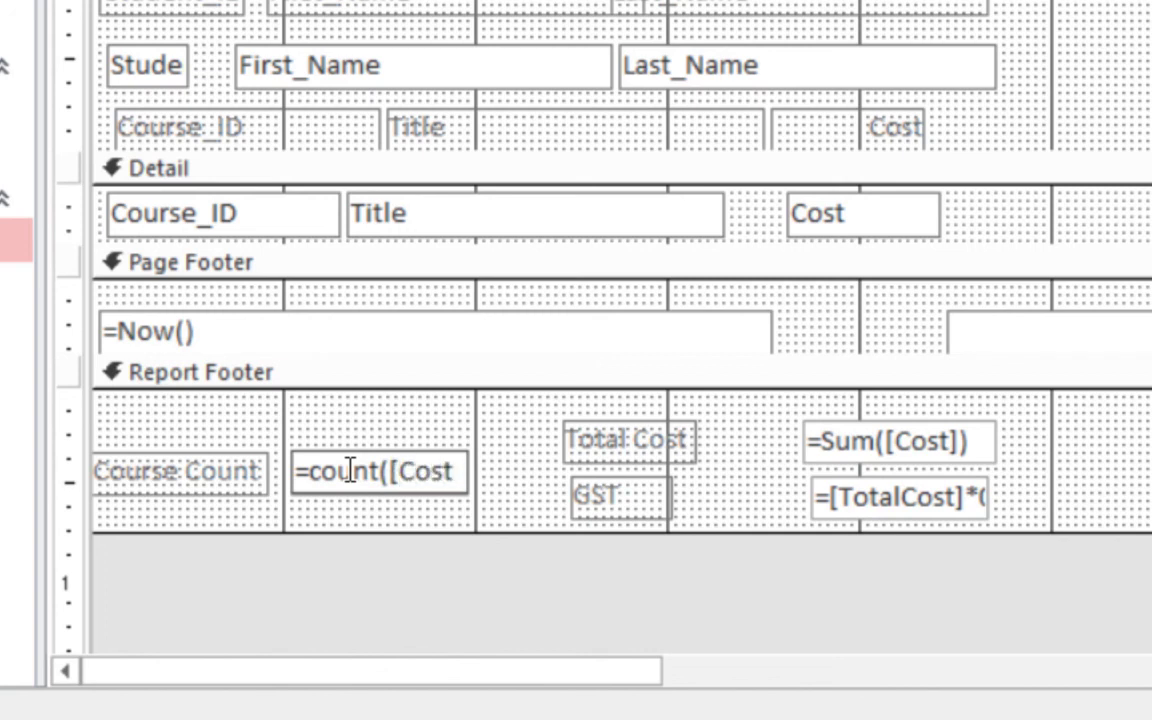
pyautogui.write('])')
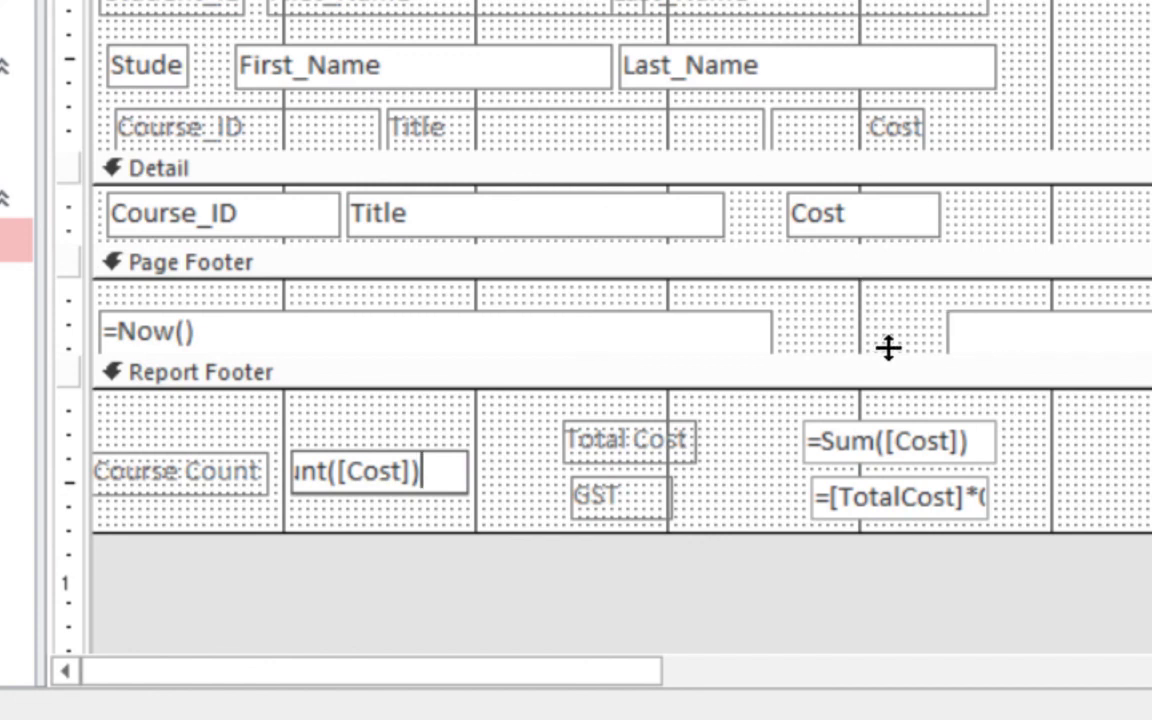
pyautogui.press('Return')
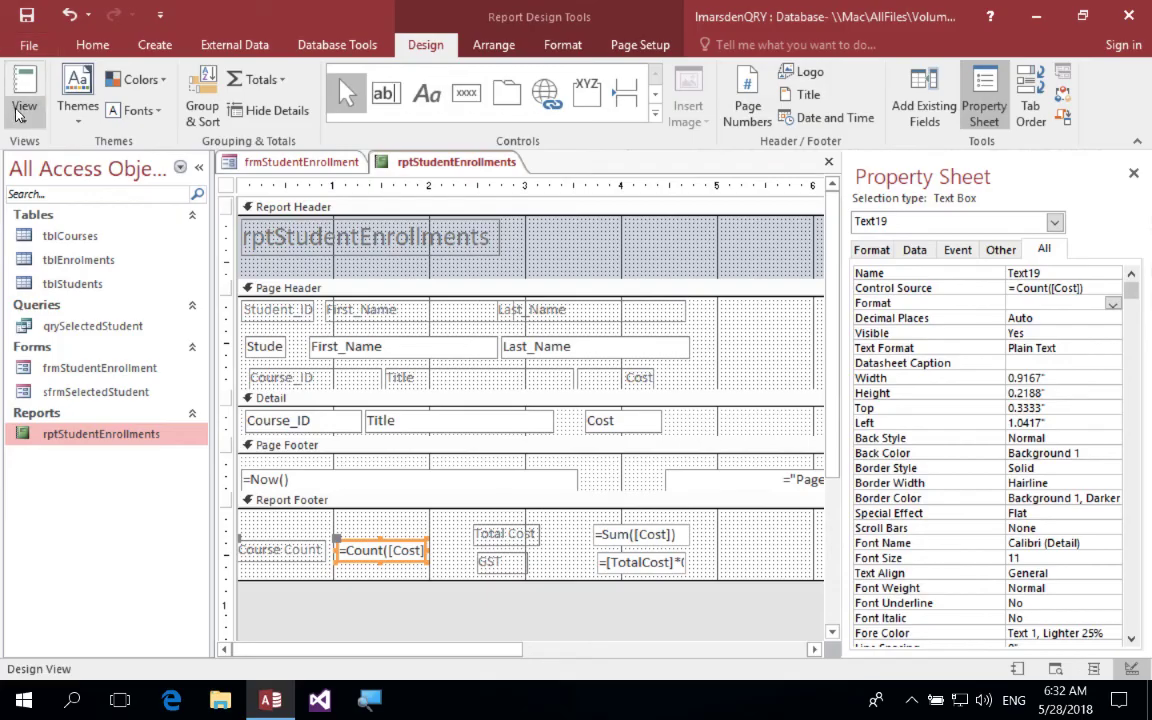
pyautogui.click(24, 100)
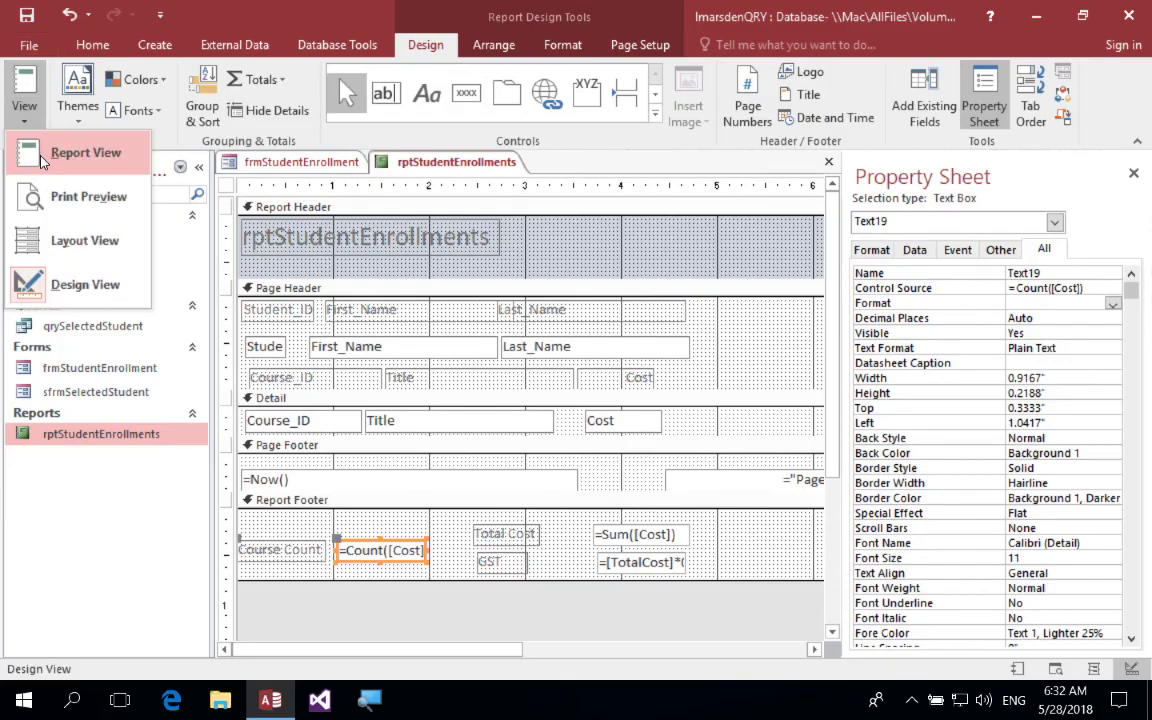
pyautogui.click(40, 150)
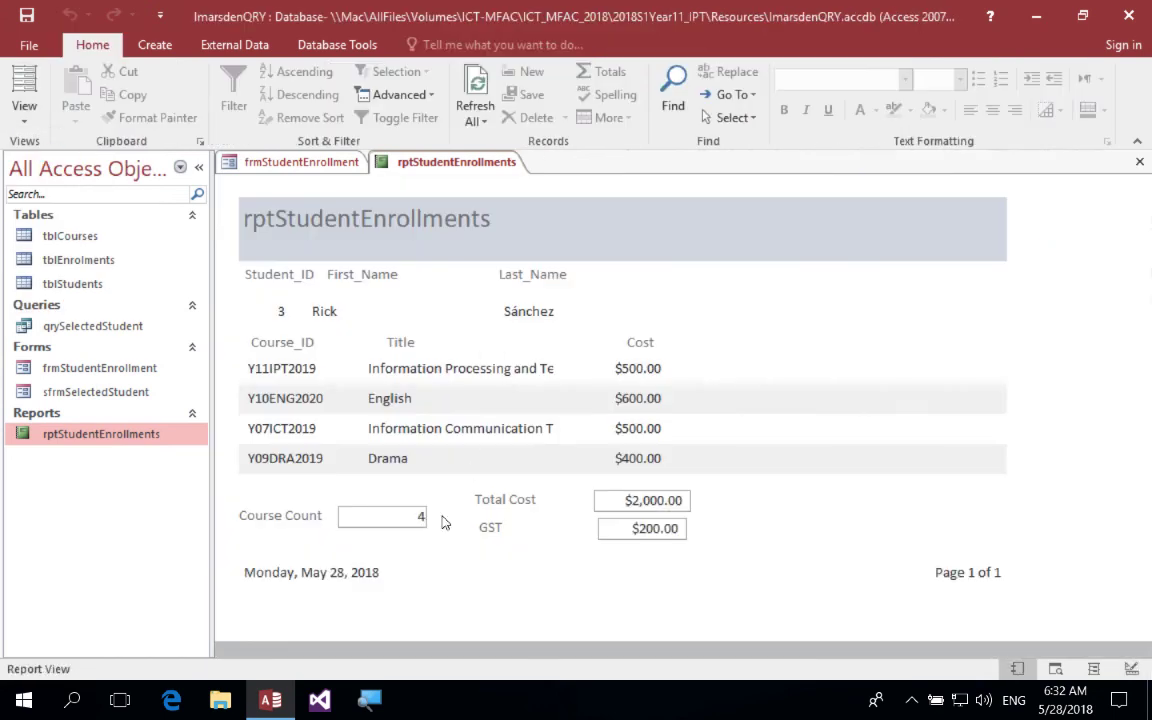
# Close the report, select the first student in frmStudentEnrollment, and preview that student's report.
pyautogui.click(1139, 161)
pyautogui.click(509, 235)
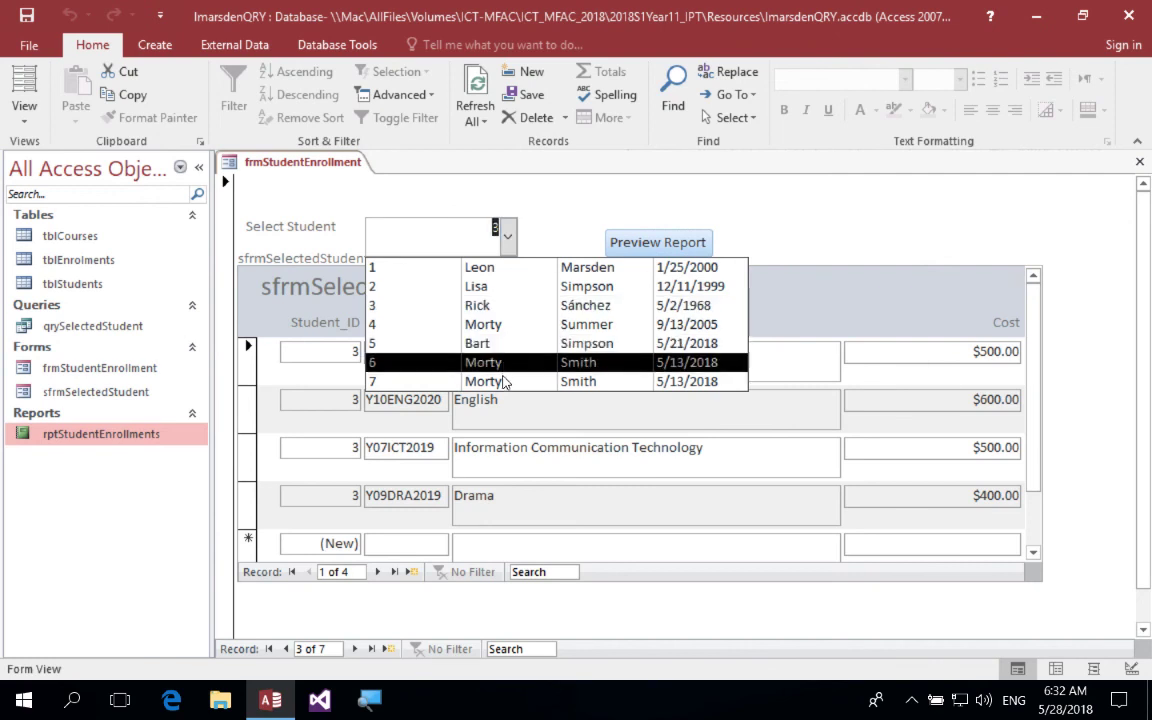
pyautogui.click(506, 281)
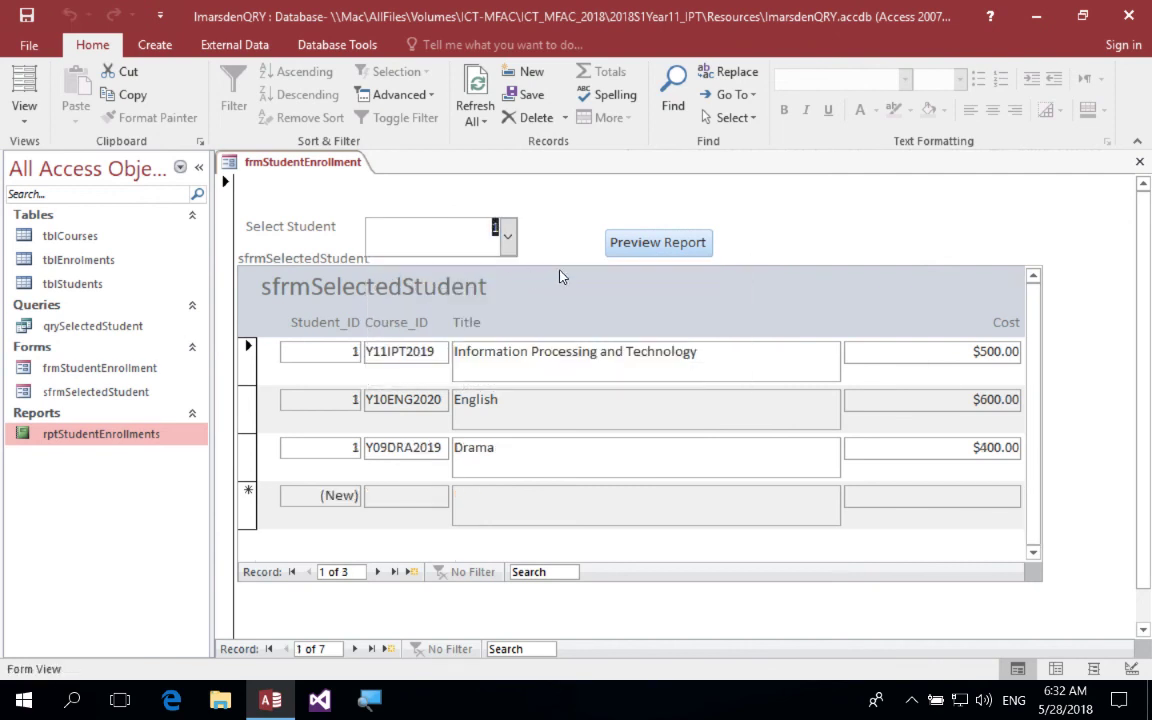
pyautogui.click(678, 246)
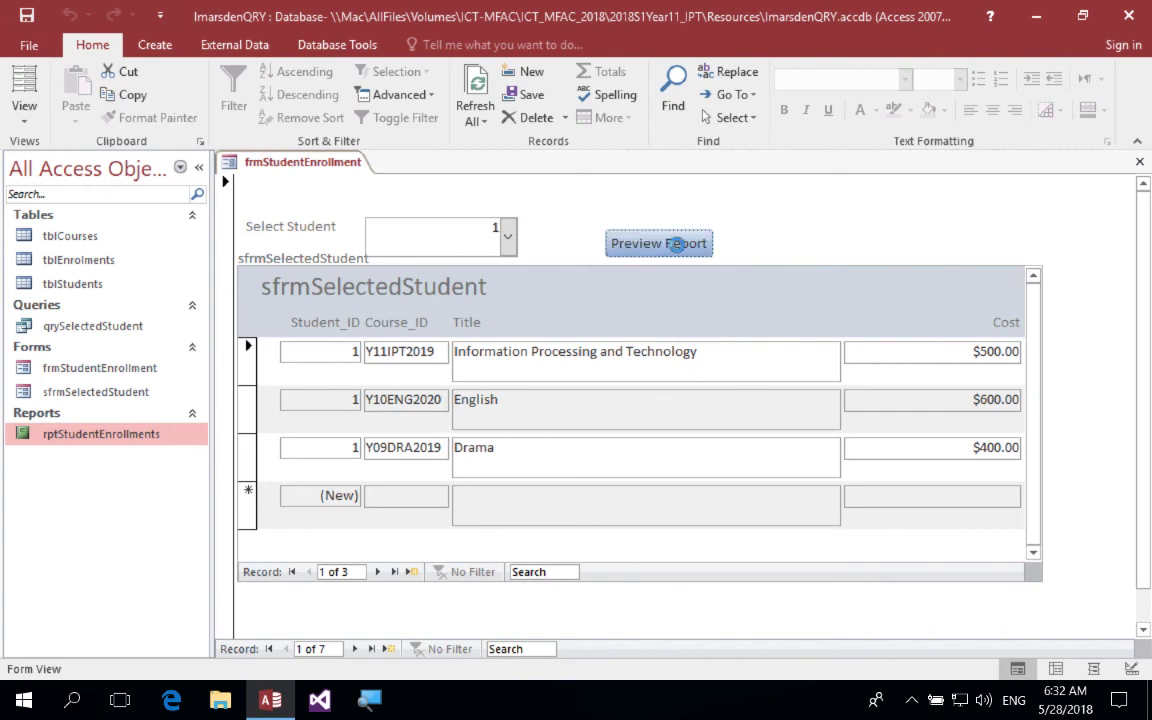